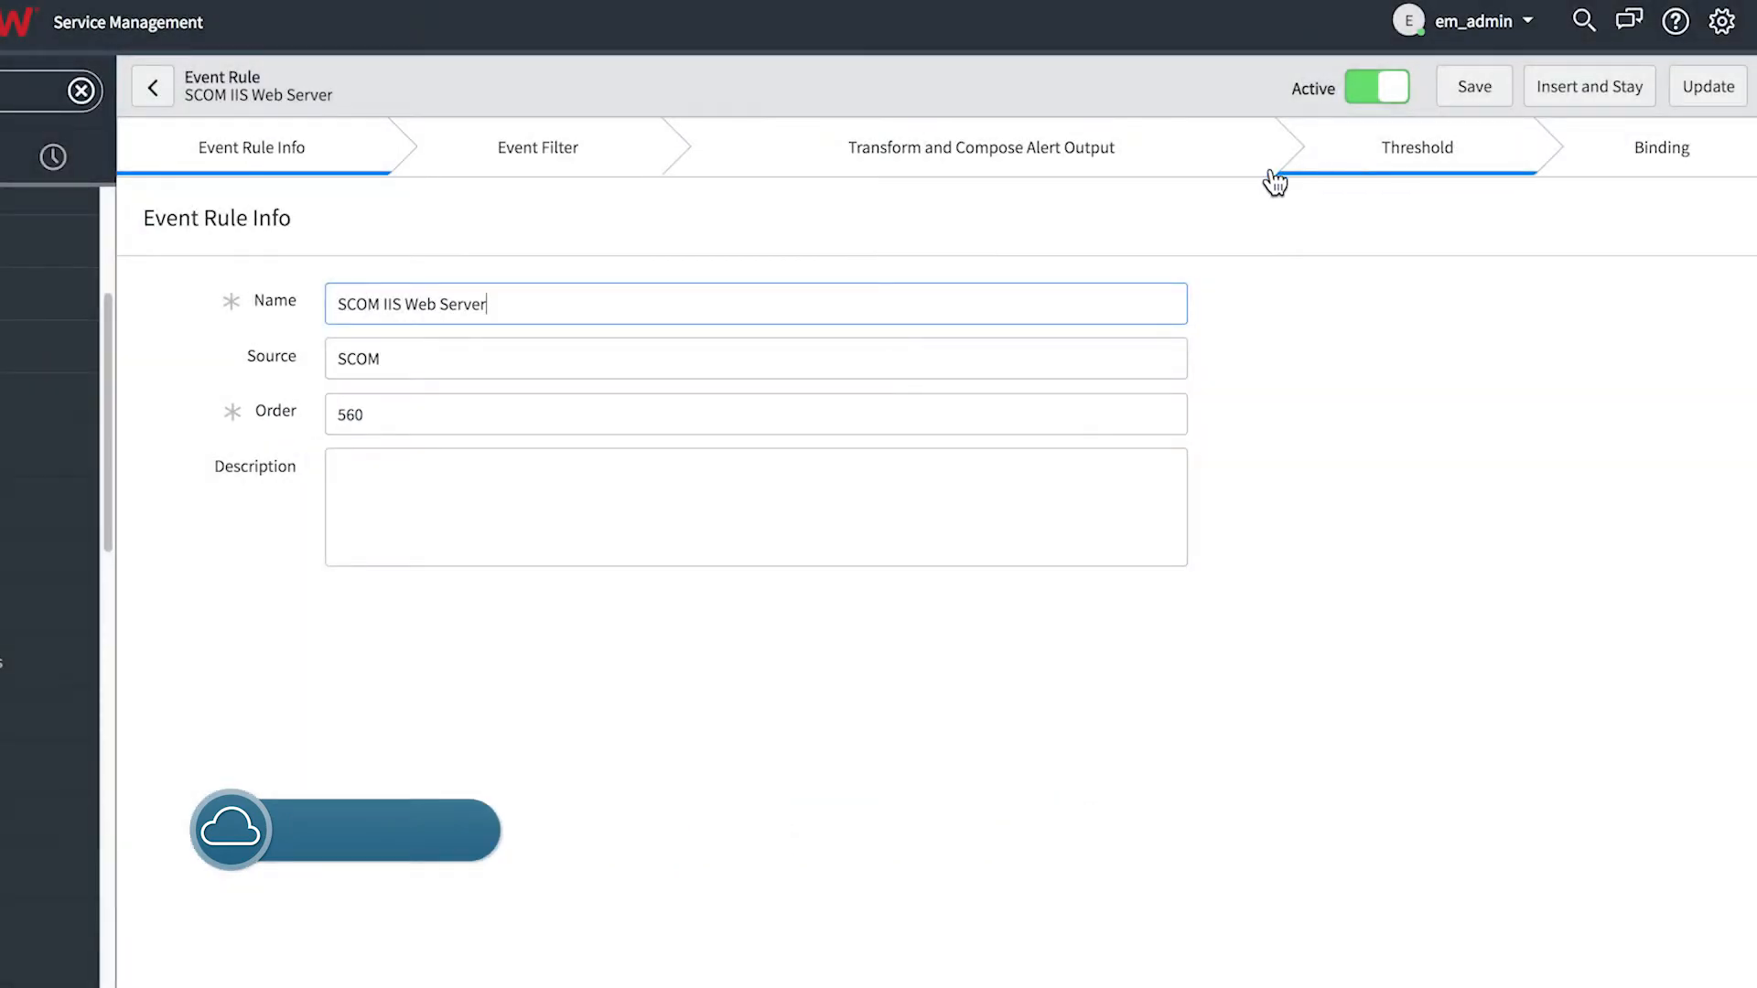
In the SCOM IIS Web Server rule's event filter, switch ignoring of matching events on and back off.
{"action": "left_click", "coordinate": [621, 163]}
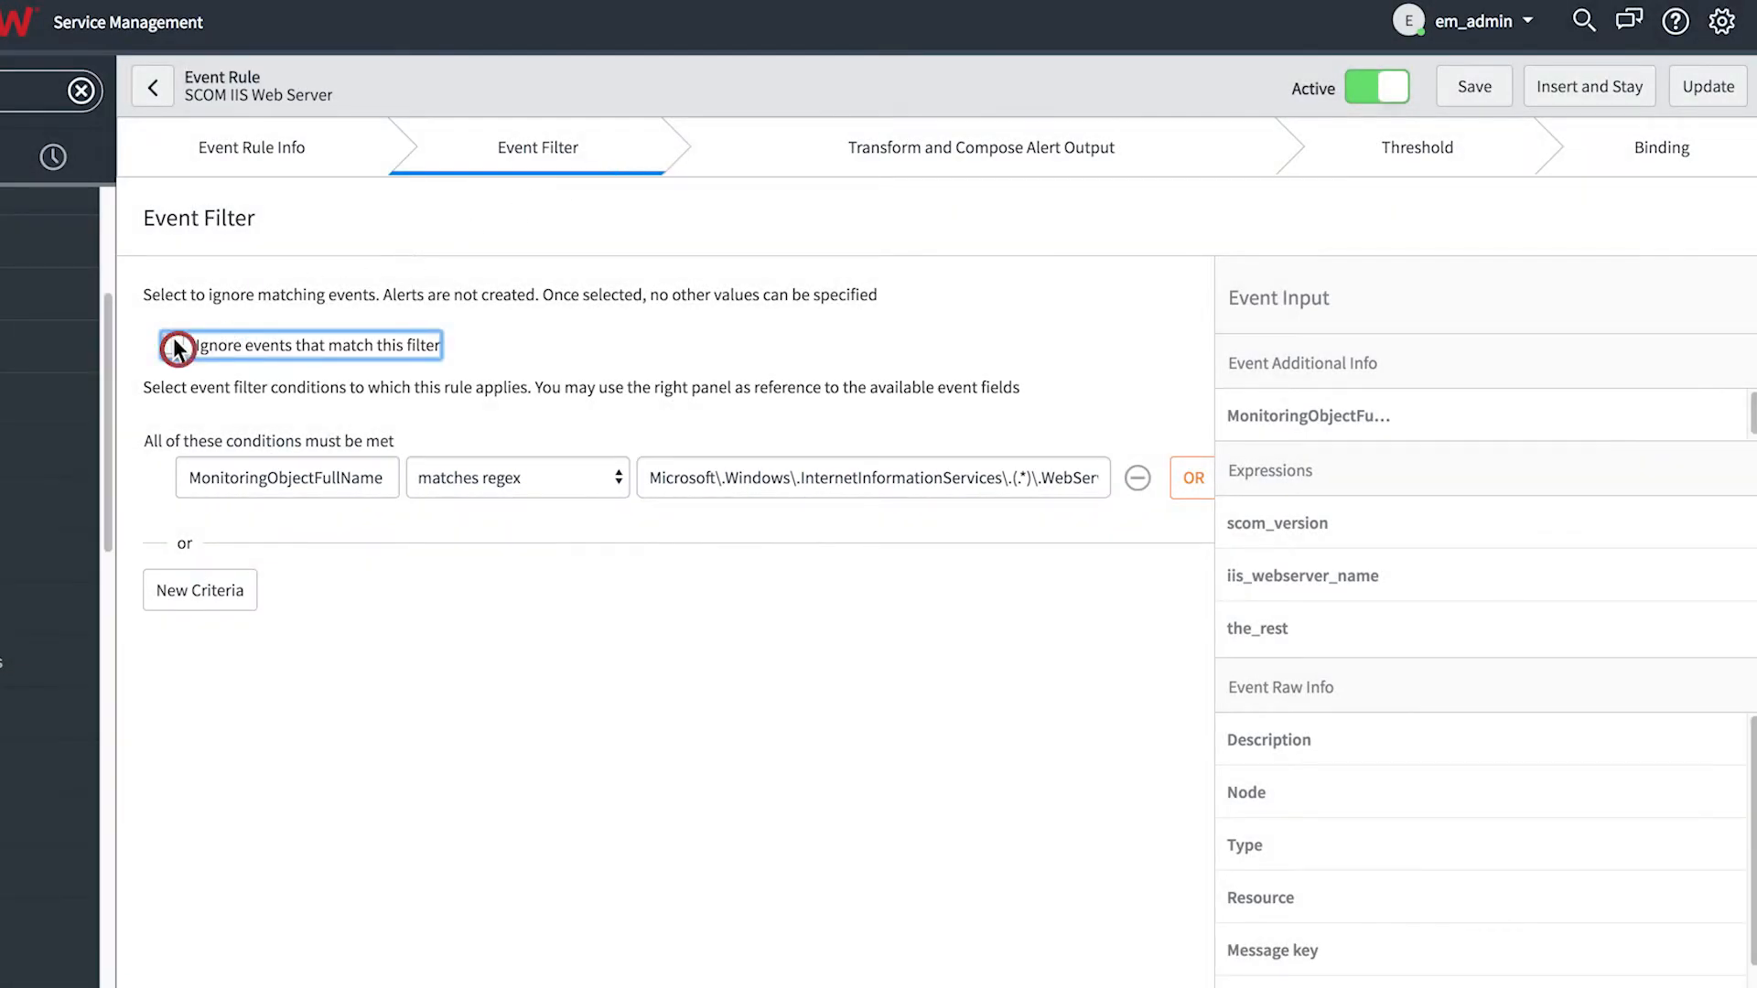
{"action": "left_click", "coordinate": [174, 346]}
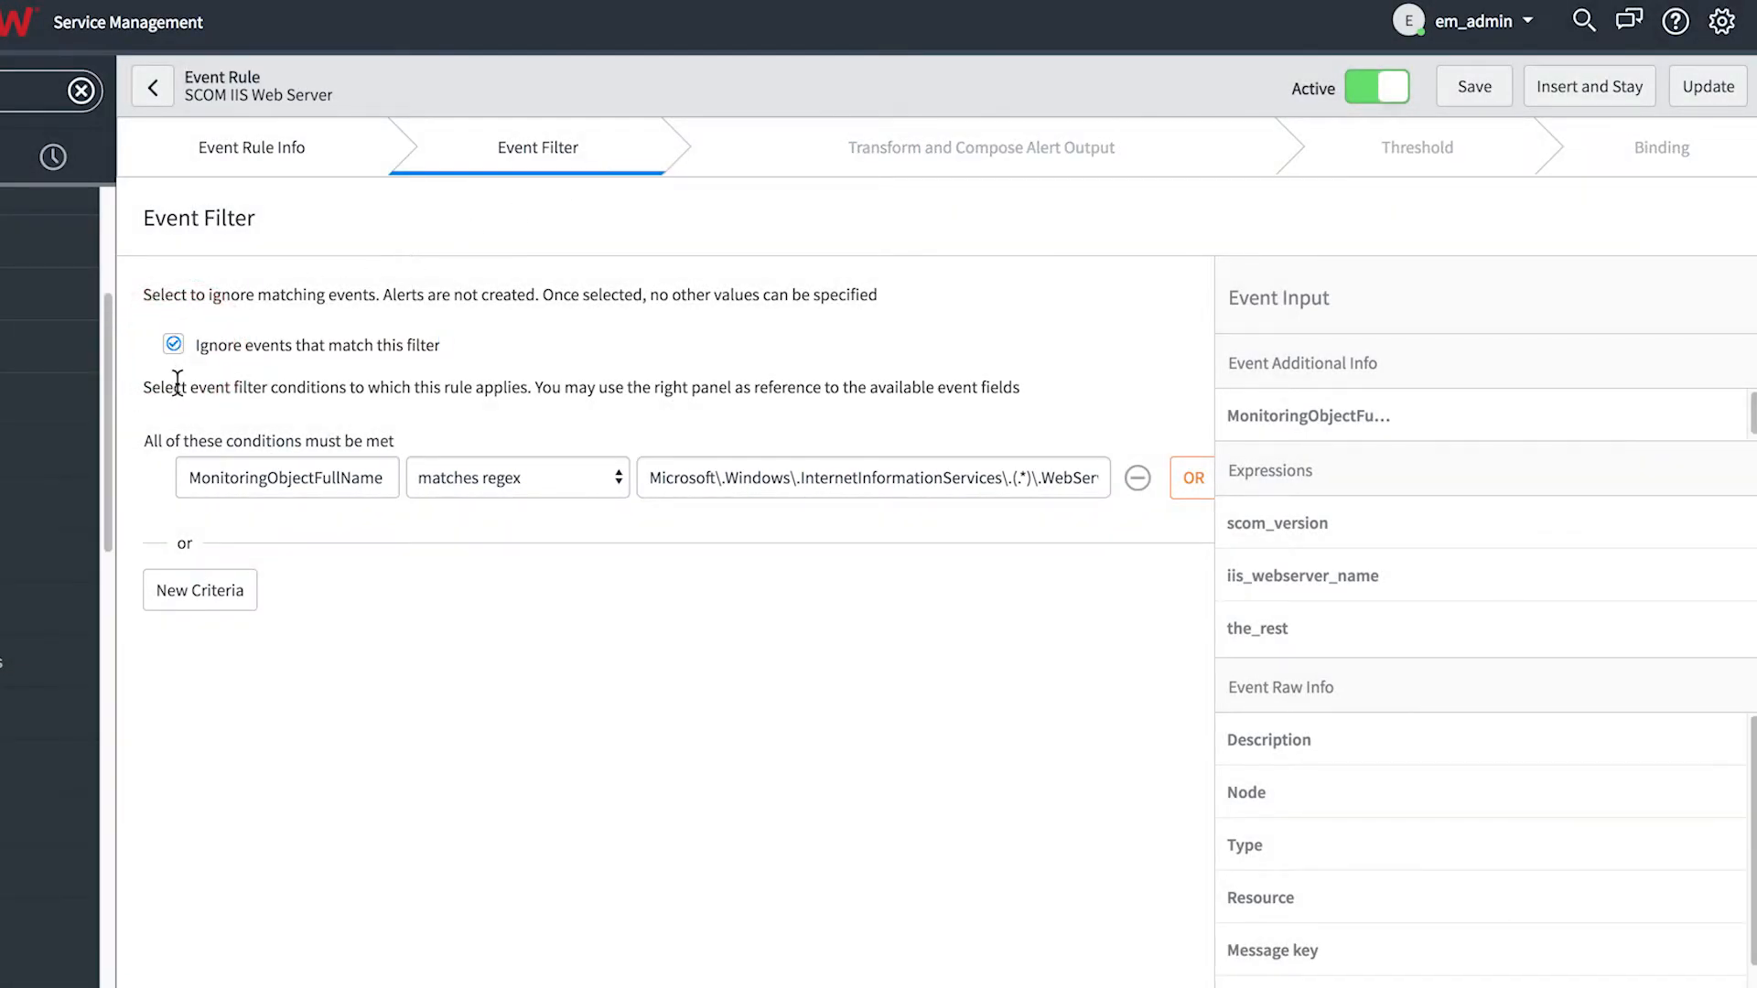
{"action": "left_click", "coordinate": [174, 345]}
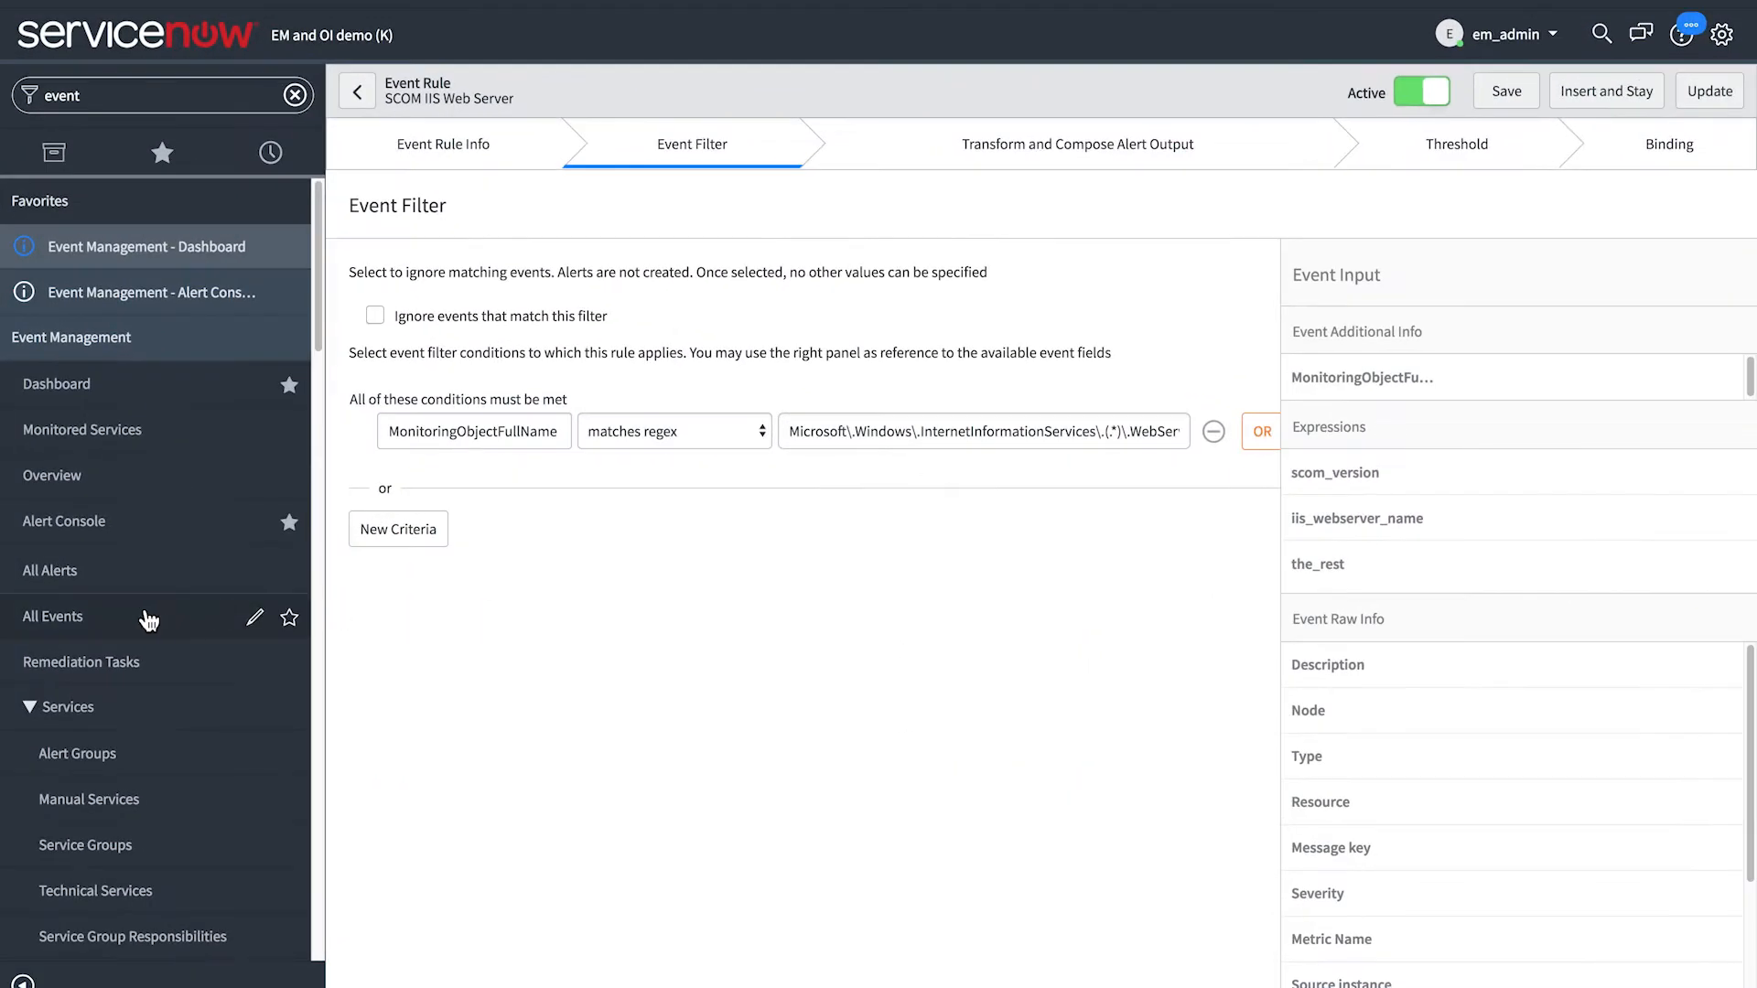
Show all events and filter the list to descriptions containing Anomaly.
{"action": "left_click", "coordinate": [410, 575]}
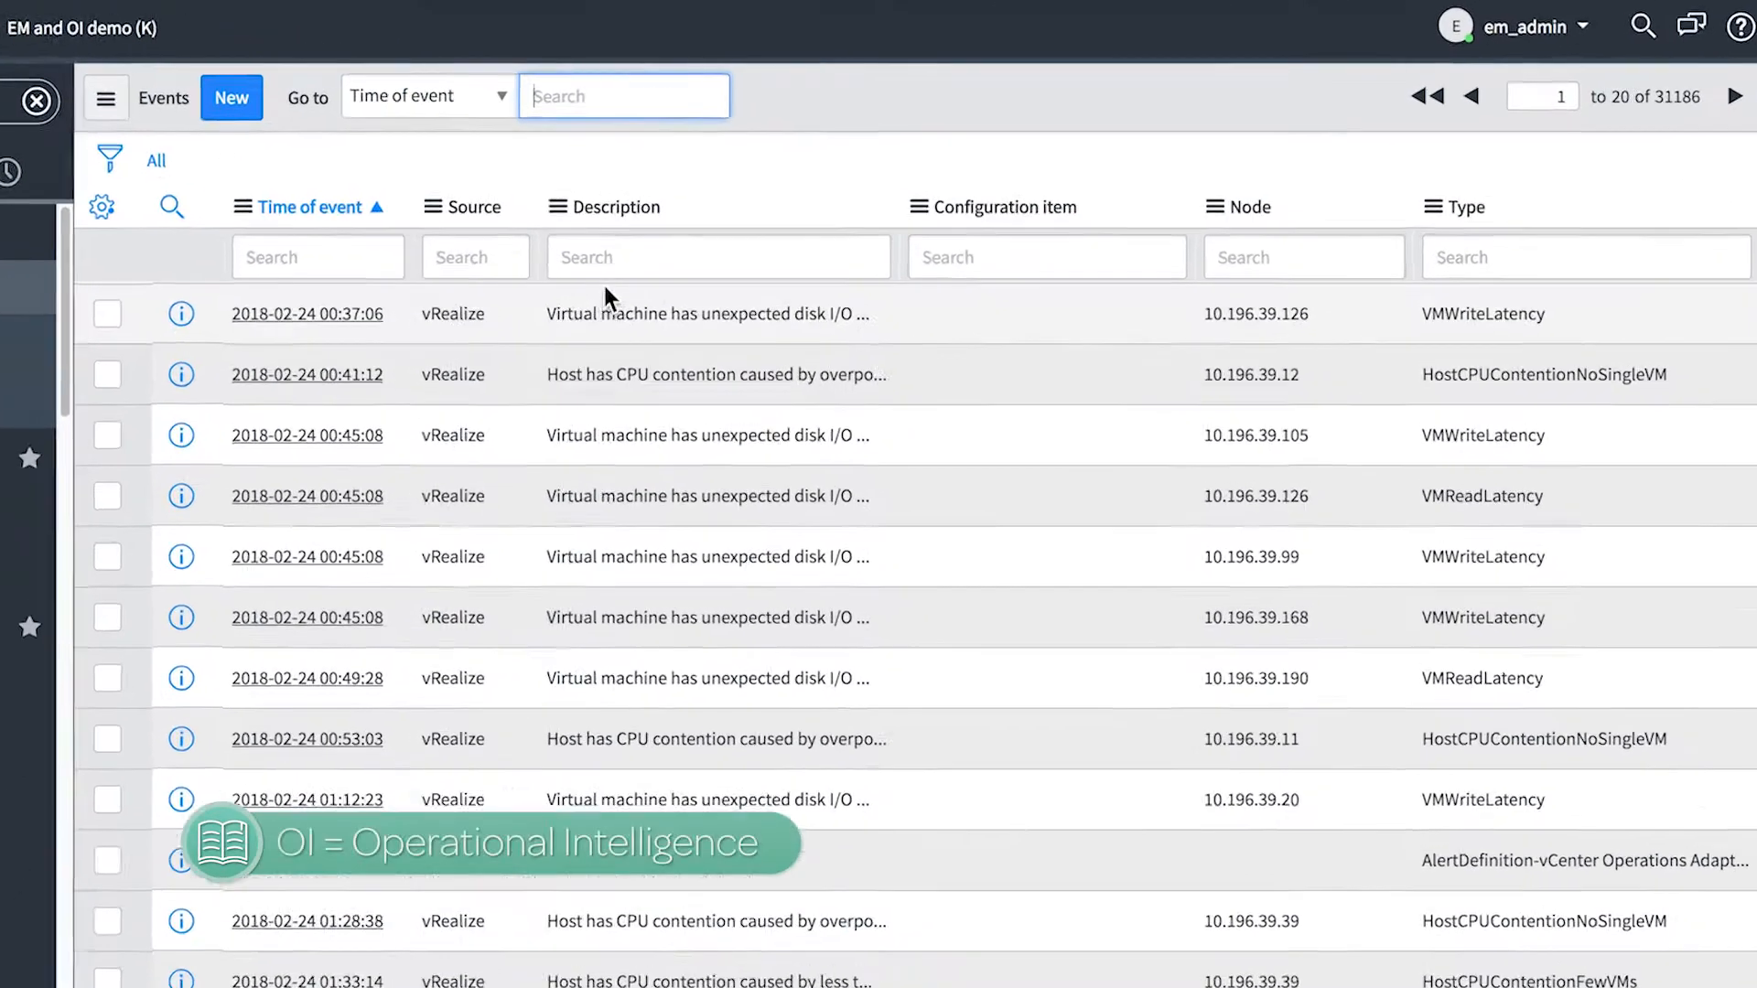
{"action": "left_click", "coordinate": [775, 225]}
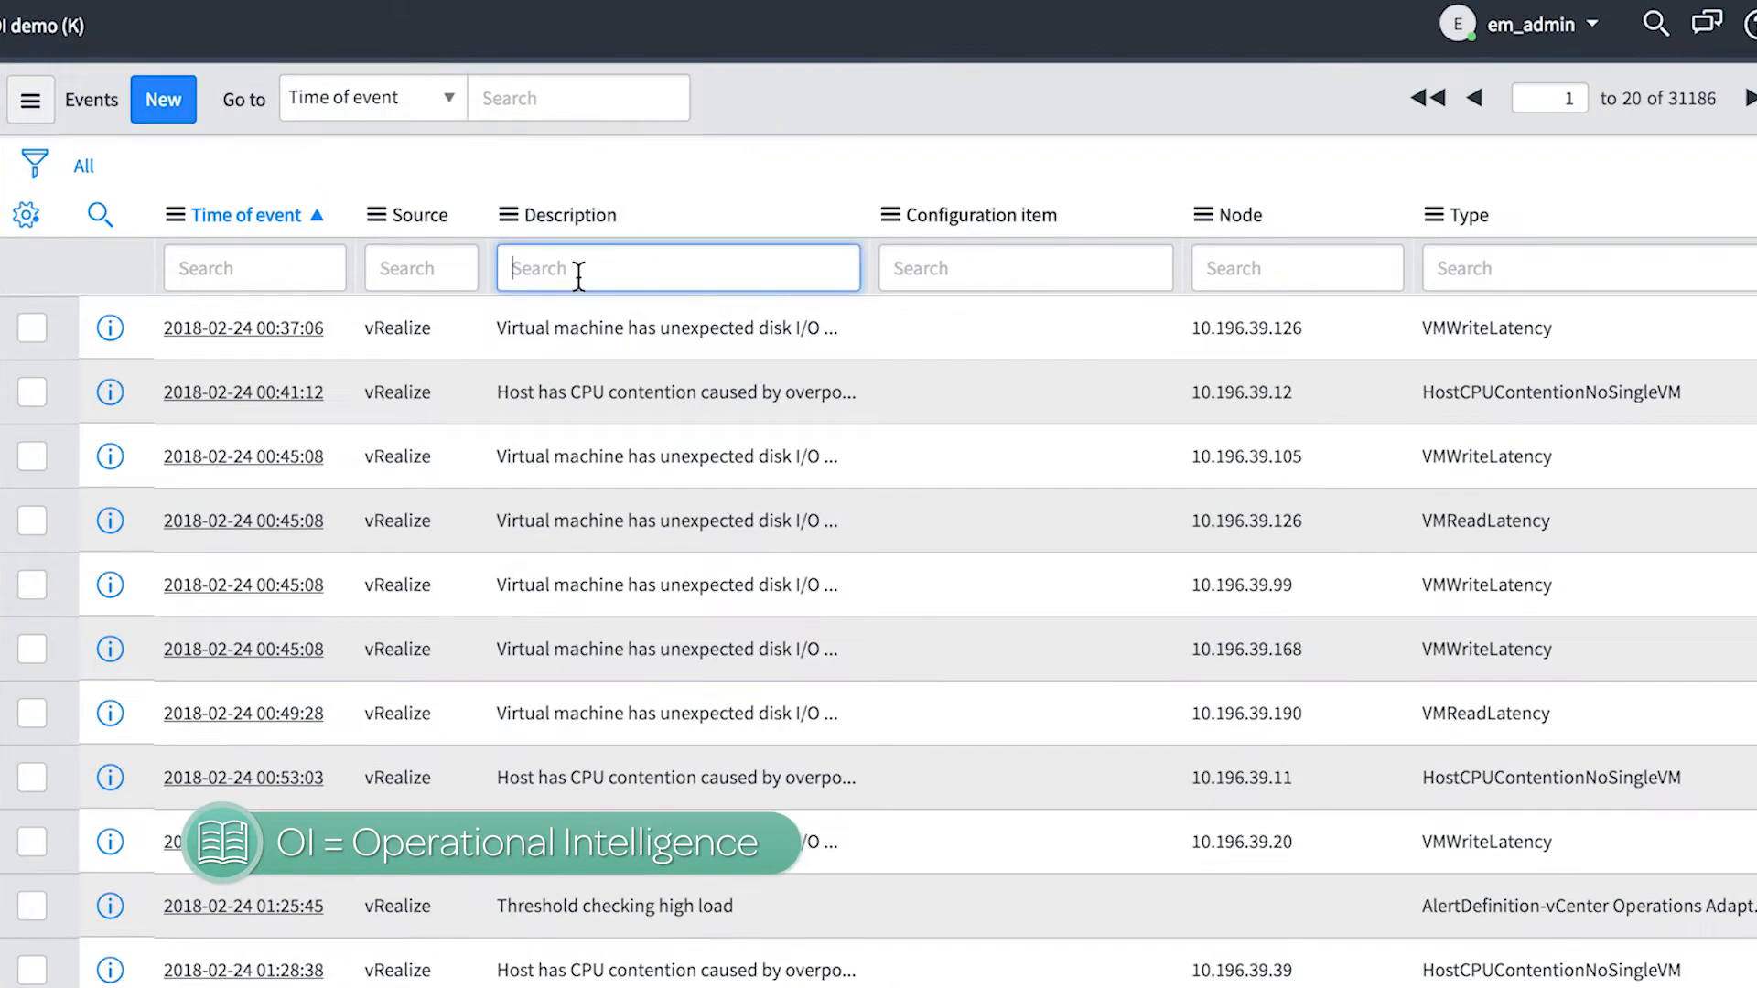
{"action": "type", "text": "*Anomaly"}
{"action": "key", "text": "Return"}
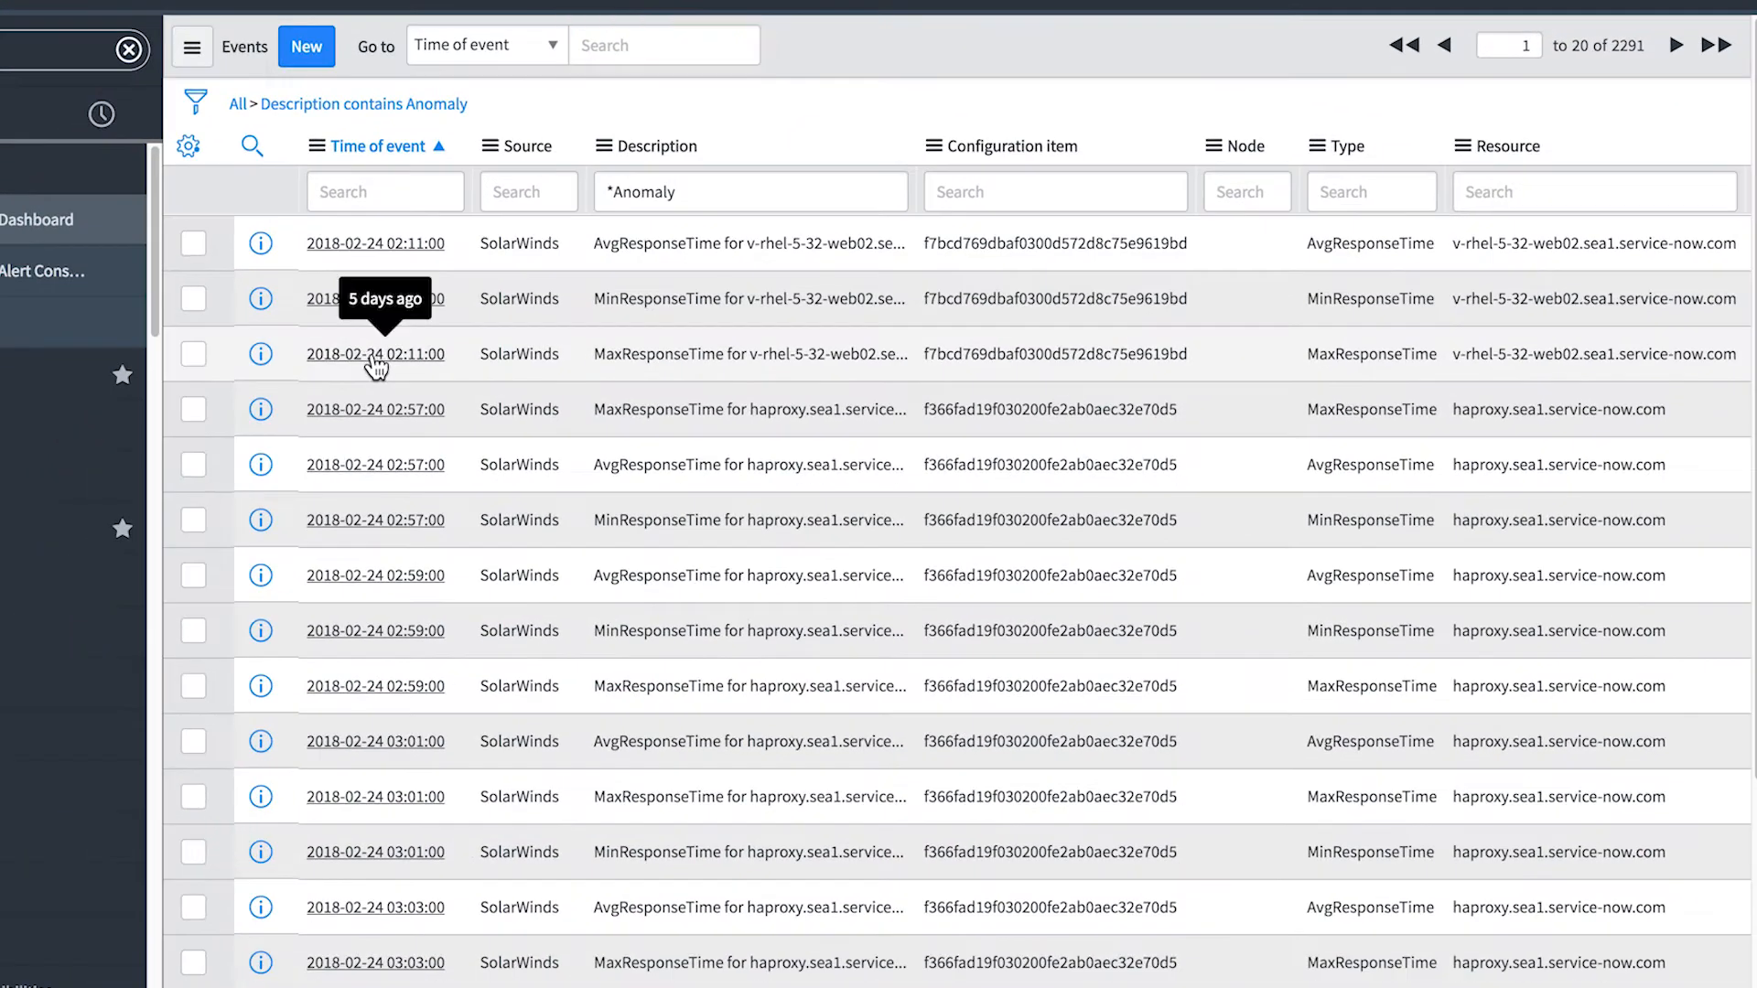
{"action": "left_click", "coordinate": [244, 455]}
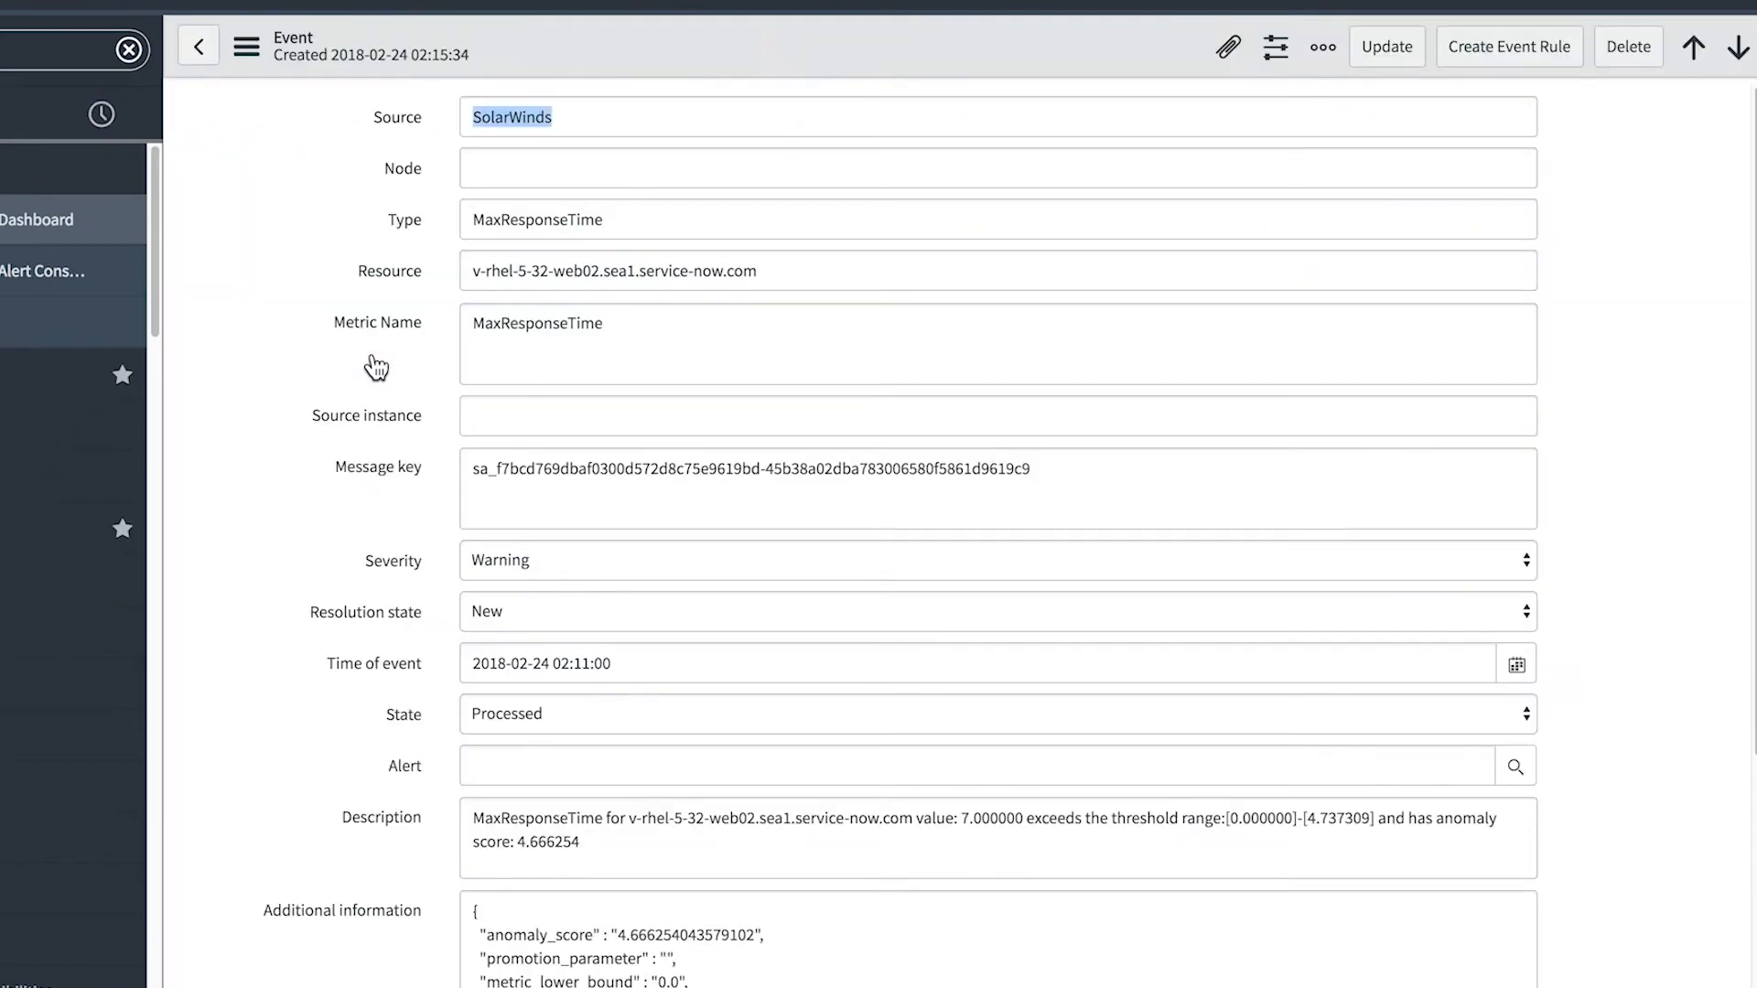
{"action": "scroll", "coordinate": [259, 479], "scroll_direction": "down", "scroll_amount": 5}
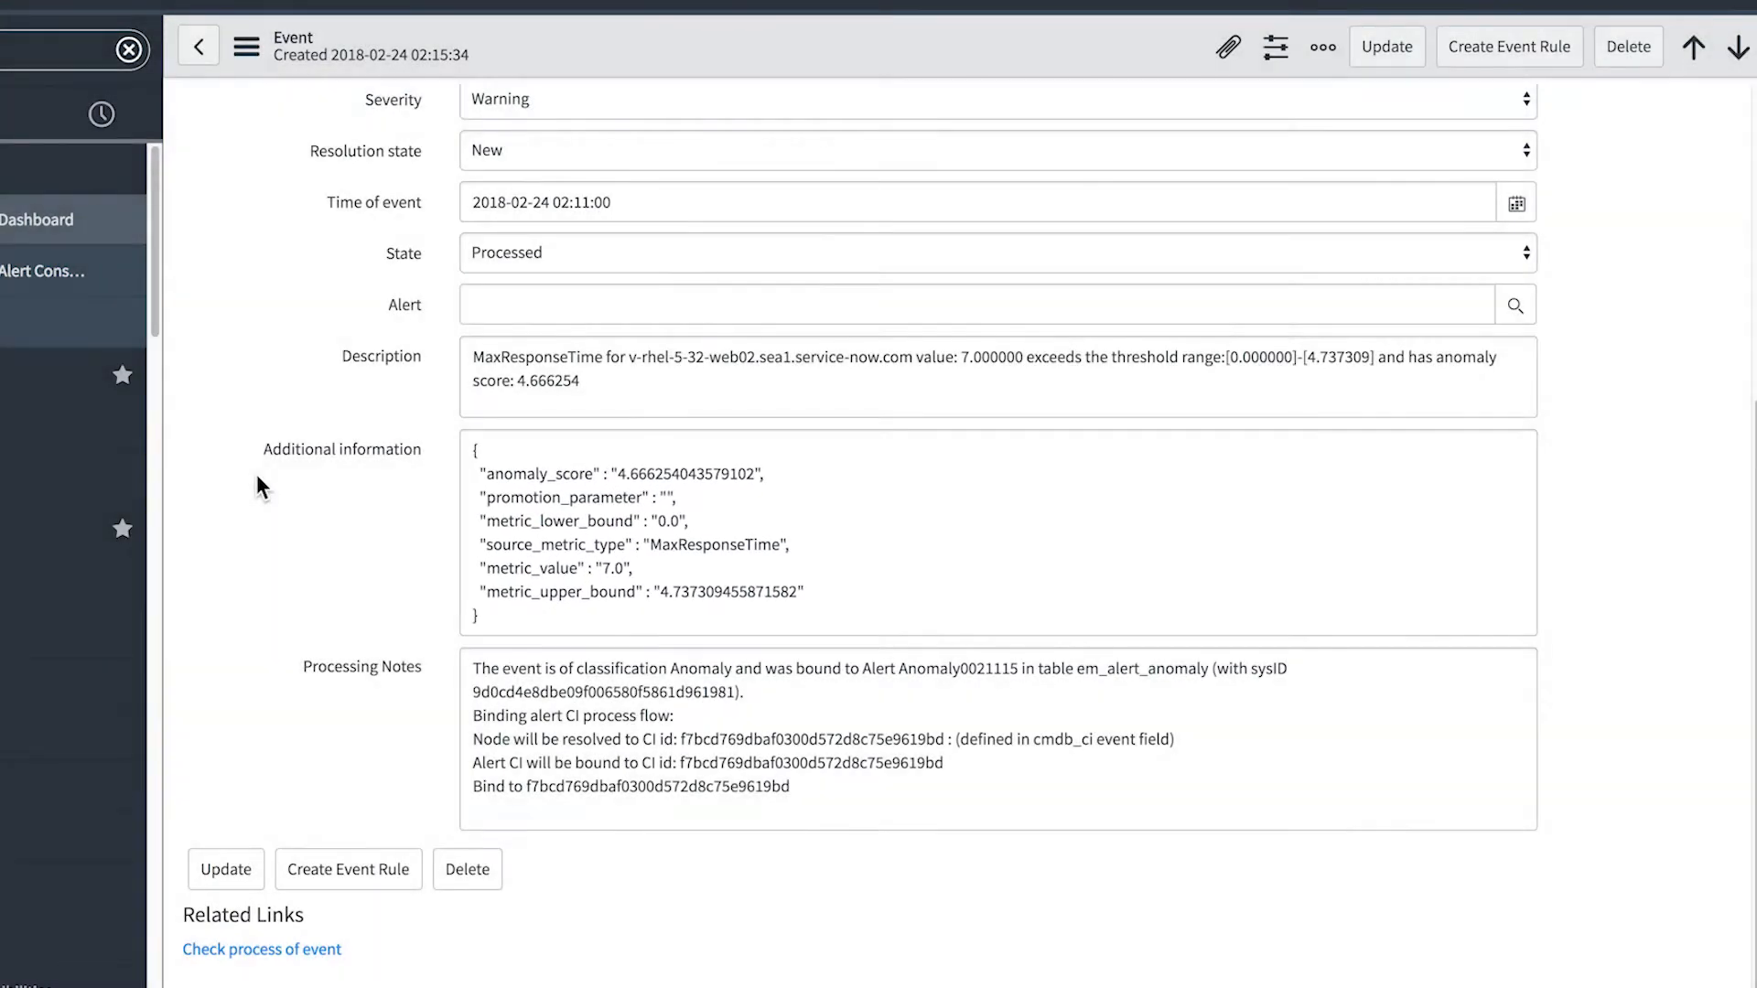
{"action": "left_click", "coordinate": [1457, 62]}
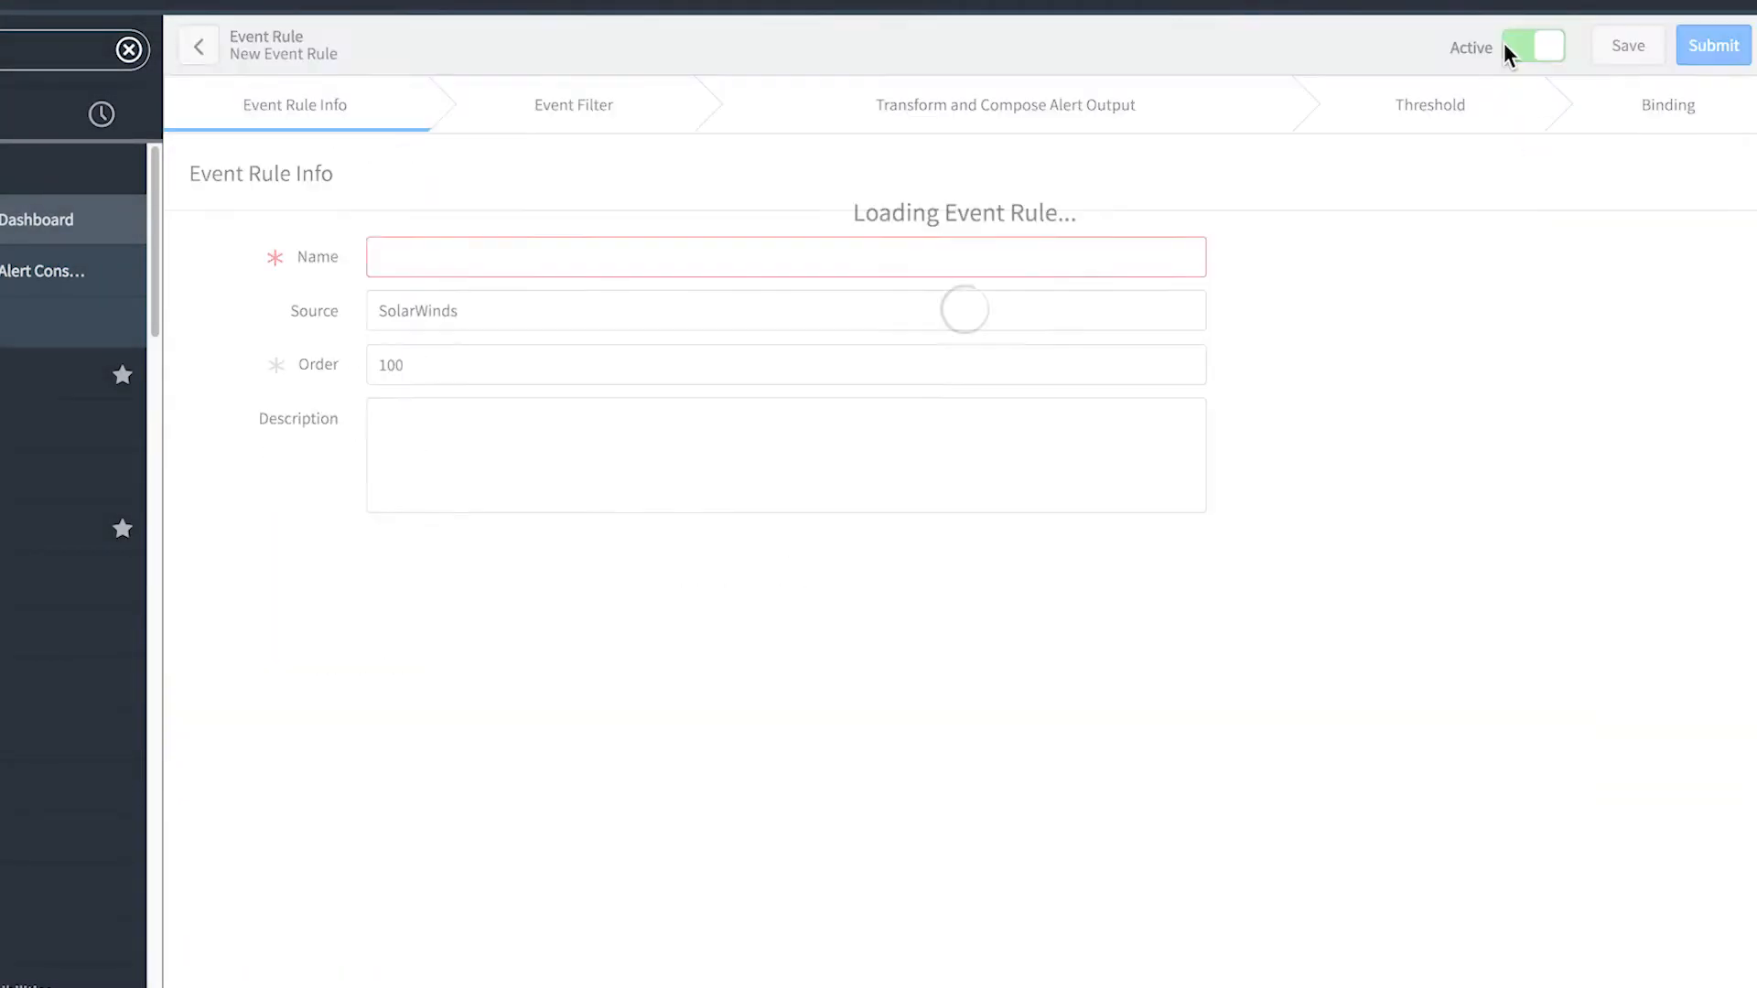
Set the new rule's first event filter condition to Classification is Anomaly.
{"action": "left_click", "coordinate": [590, 118]}
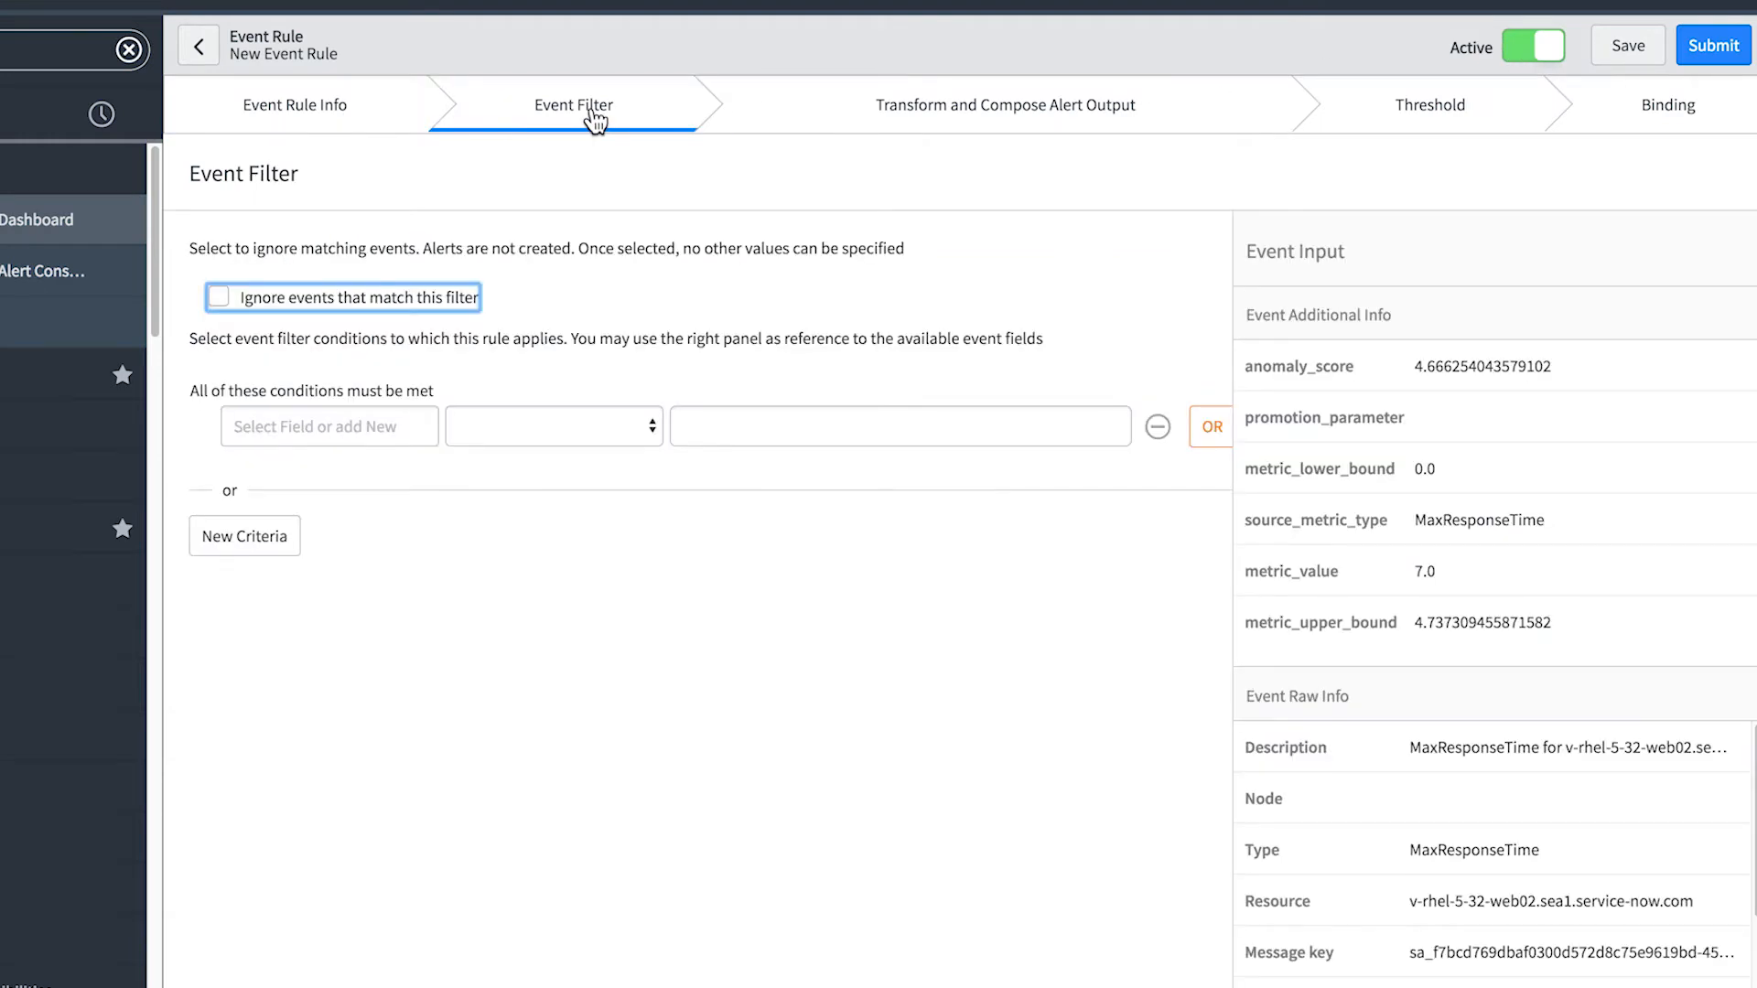
{"action": "left_click", "coordinate": [314, 425]}
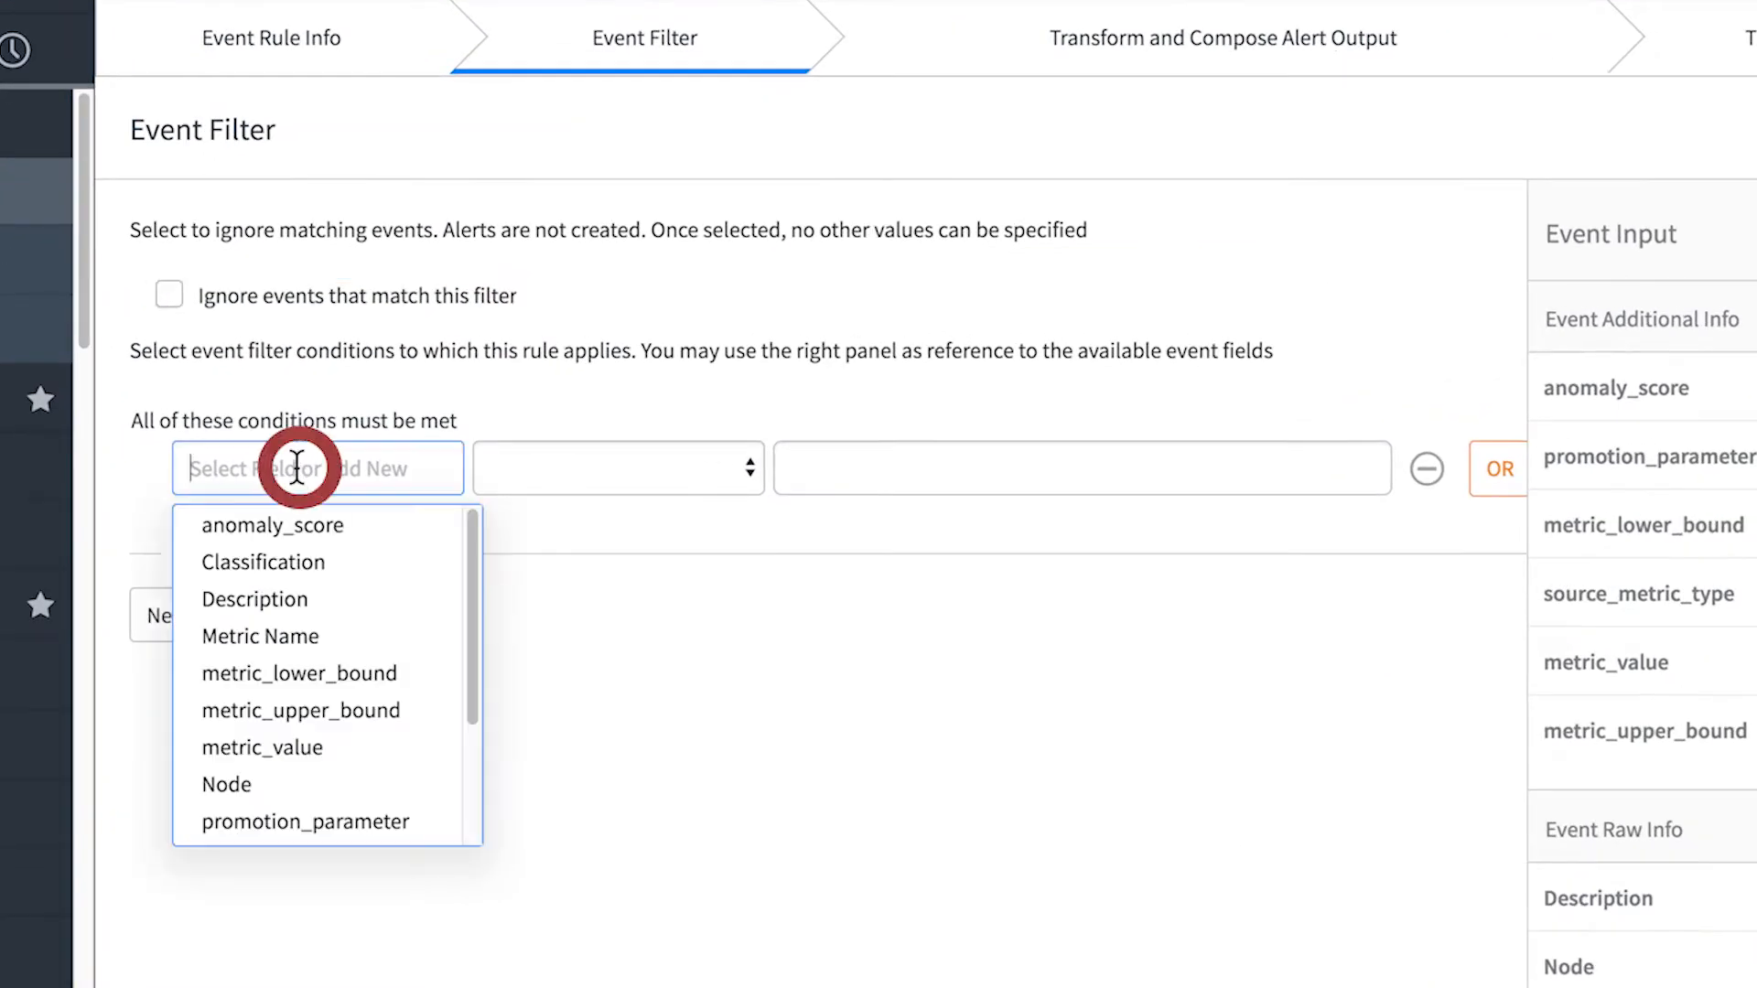
{"action": "left_click", "coordinate": [281, 561]}
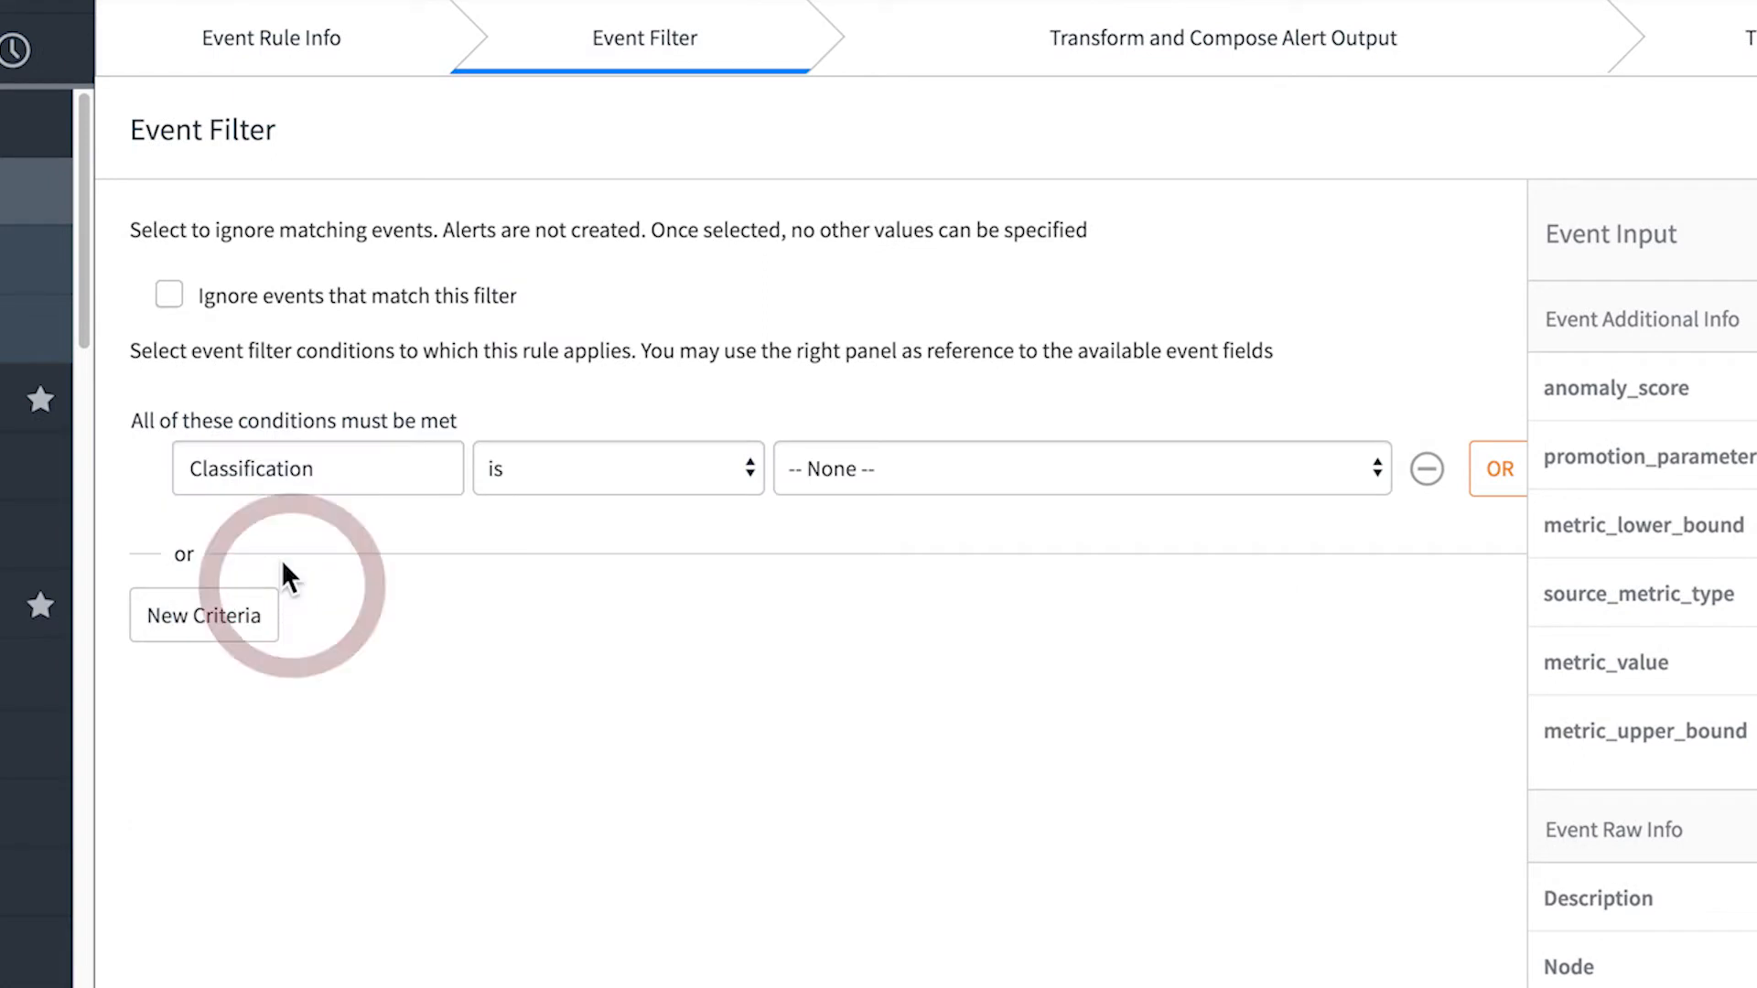
{"action": "left_click", "coordinate": [877, 485]}
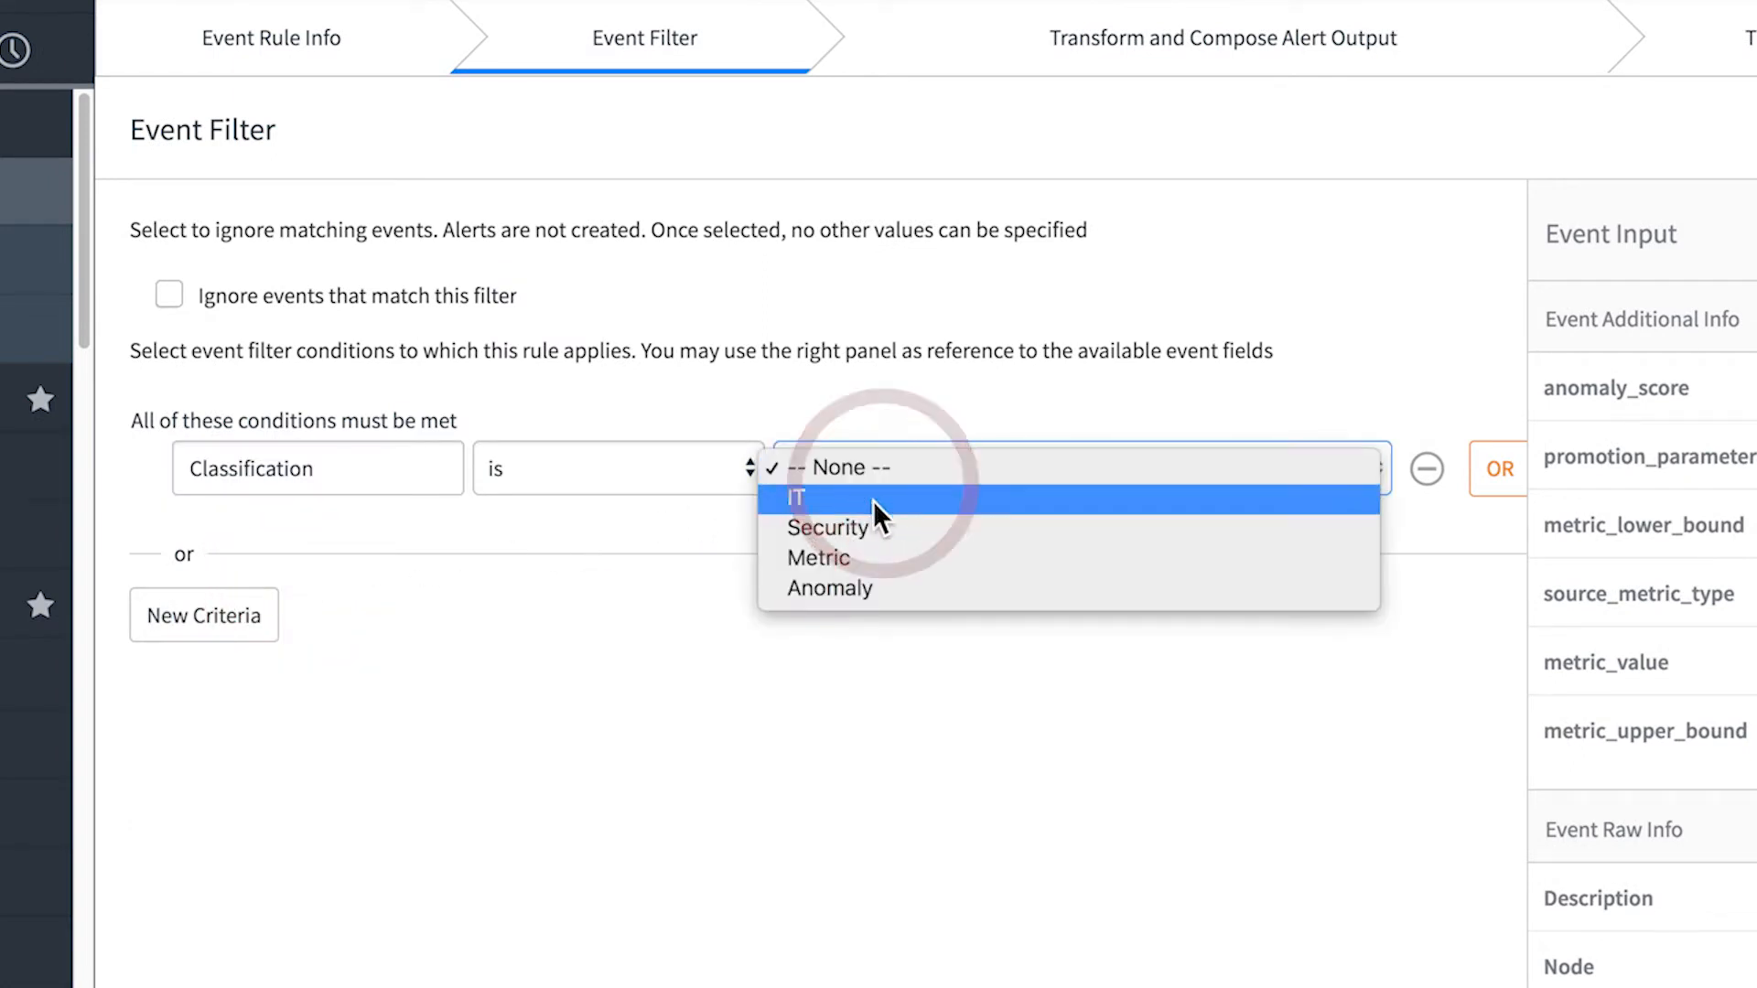
{"action": "left_click", "coordinate": [863, 606]}
Add an AND condition to the event filter requiring anomaly_score greater than or is 6.
{"action": "left_click", "coordinate": [1455, 473]}
{"action": "left_click", "coordinate": [284, 551]}
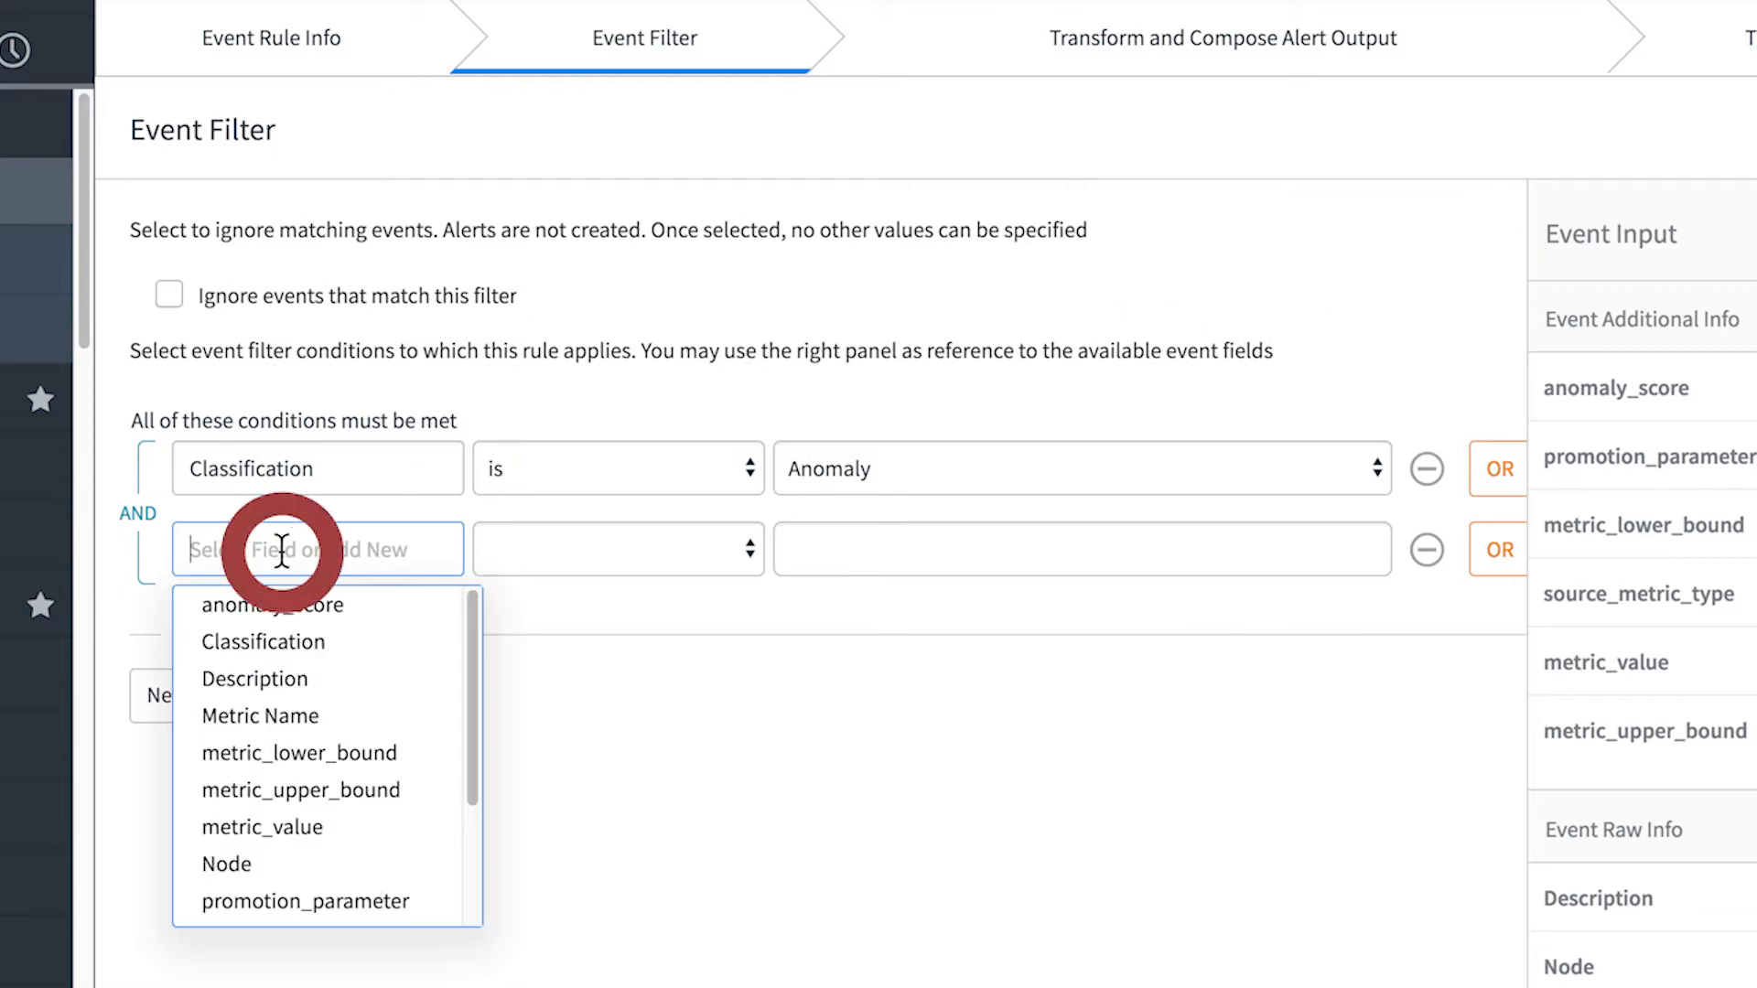
{"action": "left_click", "coordinate": [275, 609]}
{"action": "left_click", "coordinate": [551, 551]}
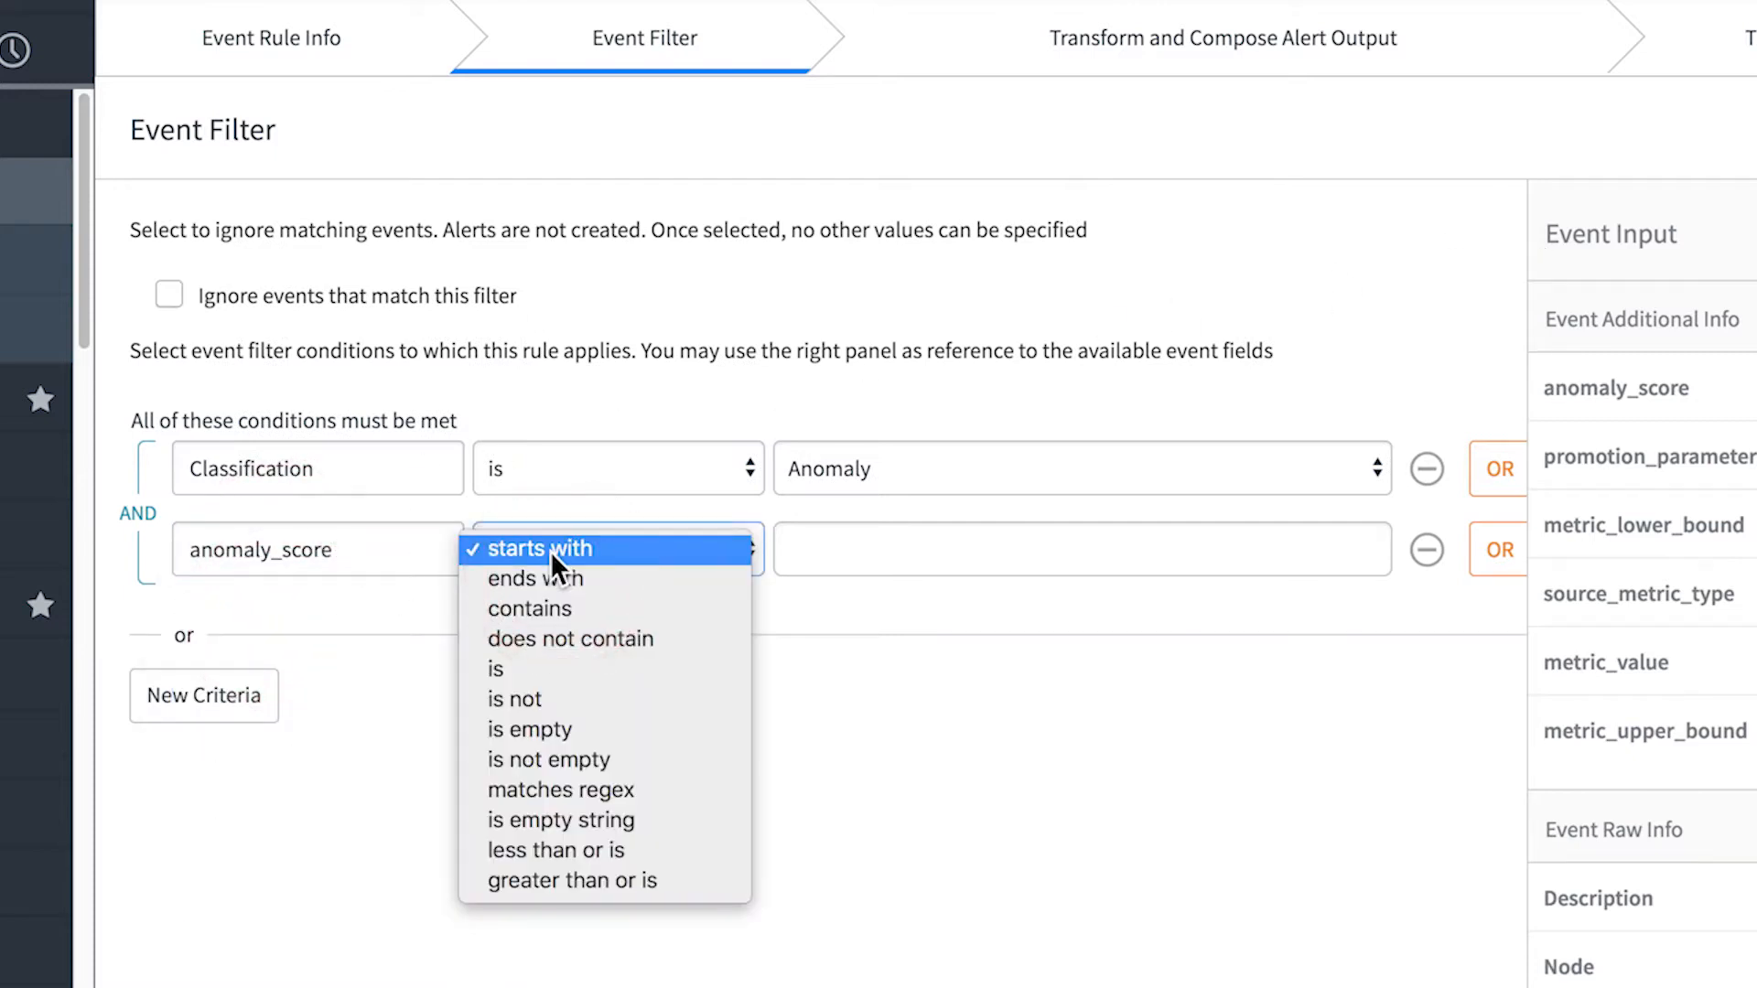
{"action": "left_click", "coordinate": [525, 880]}
{"action": "left_click", "coordinate": [894, 549]}
{"action": "type", "text": "6"}
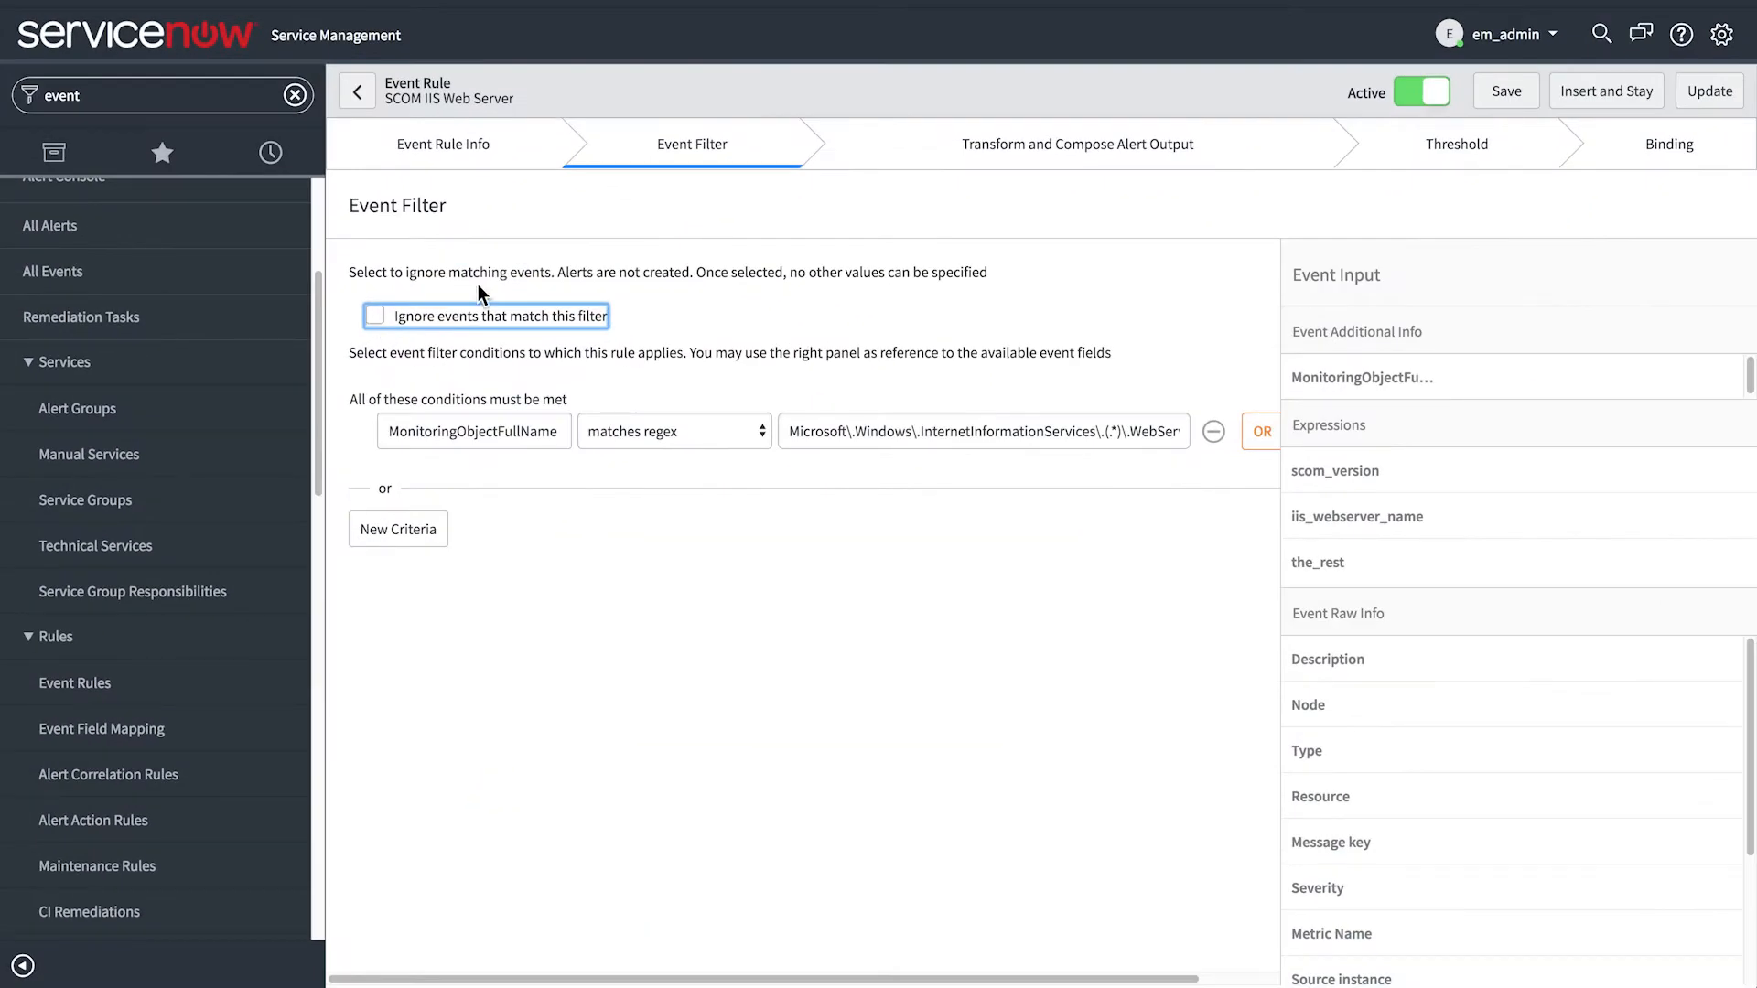
In the SCOM IIS Web Server rule's alert output, clear the Source instance field and refill it with the raw Source instance variable.
{"action": "left_click", "coordinate": [1029, 144]}
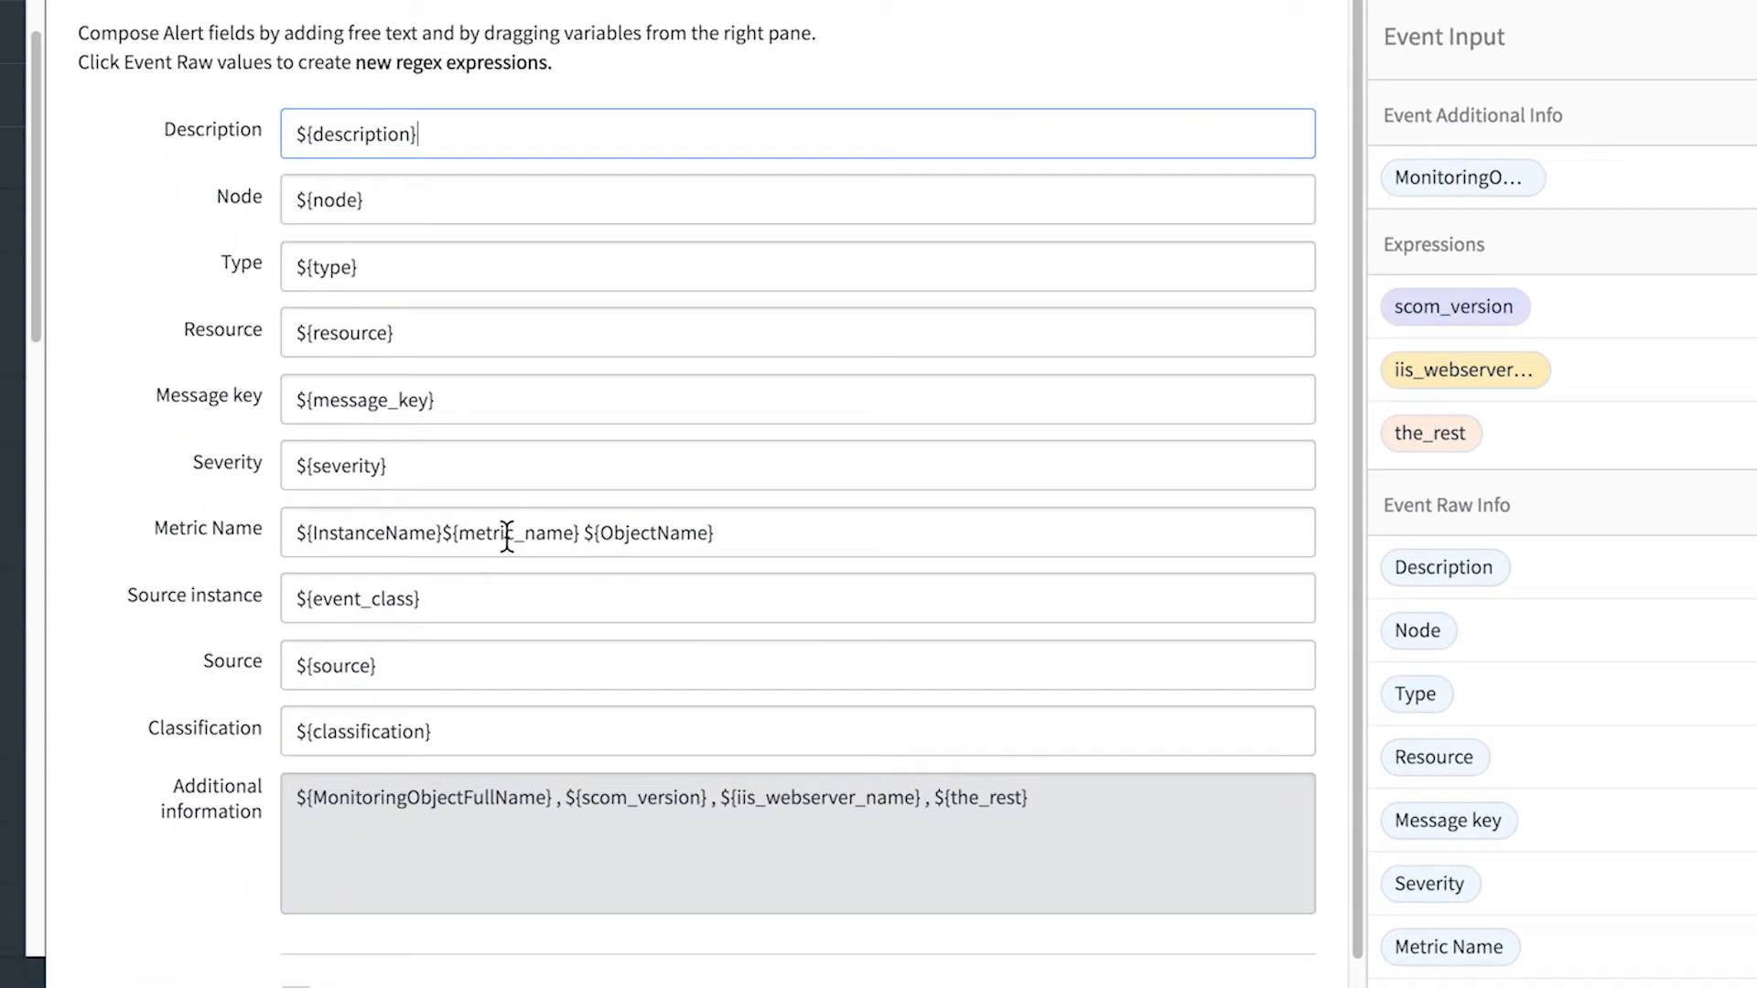
{"action": "left_click", "coordinate": [460, 601]}
{"action": "key", "text": "BackSpace"}
{"action": "key", "text": "BackSpace"}
{"action": "key", "text": "BackSpace"}
{"action": "key", "text": "BackSpace"}
{"action": "key", "text": "BackSpace"}
{"action": "key", "text": "BackSpace"}
{"action": "key", "text": "BackSpace"}
{"action": "key", "text": "BackSpace"}
{"action": "key", "text": "BackSpace"}
{"action": "key", "text": "BackSpace"}
{"action": "key", "text": "BackSpace"}
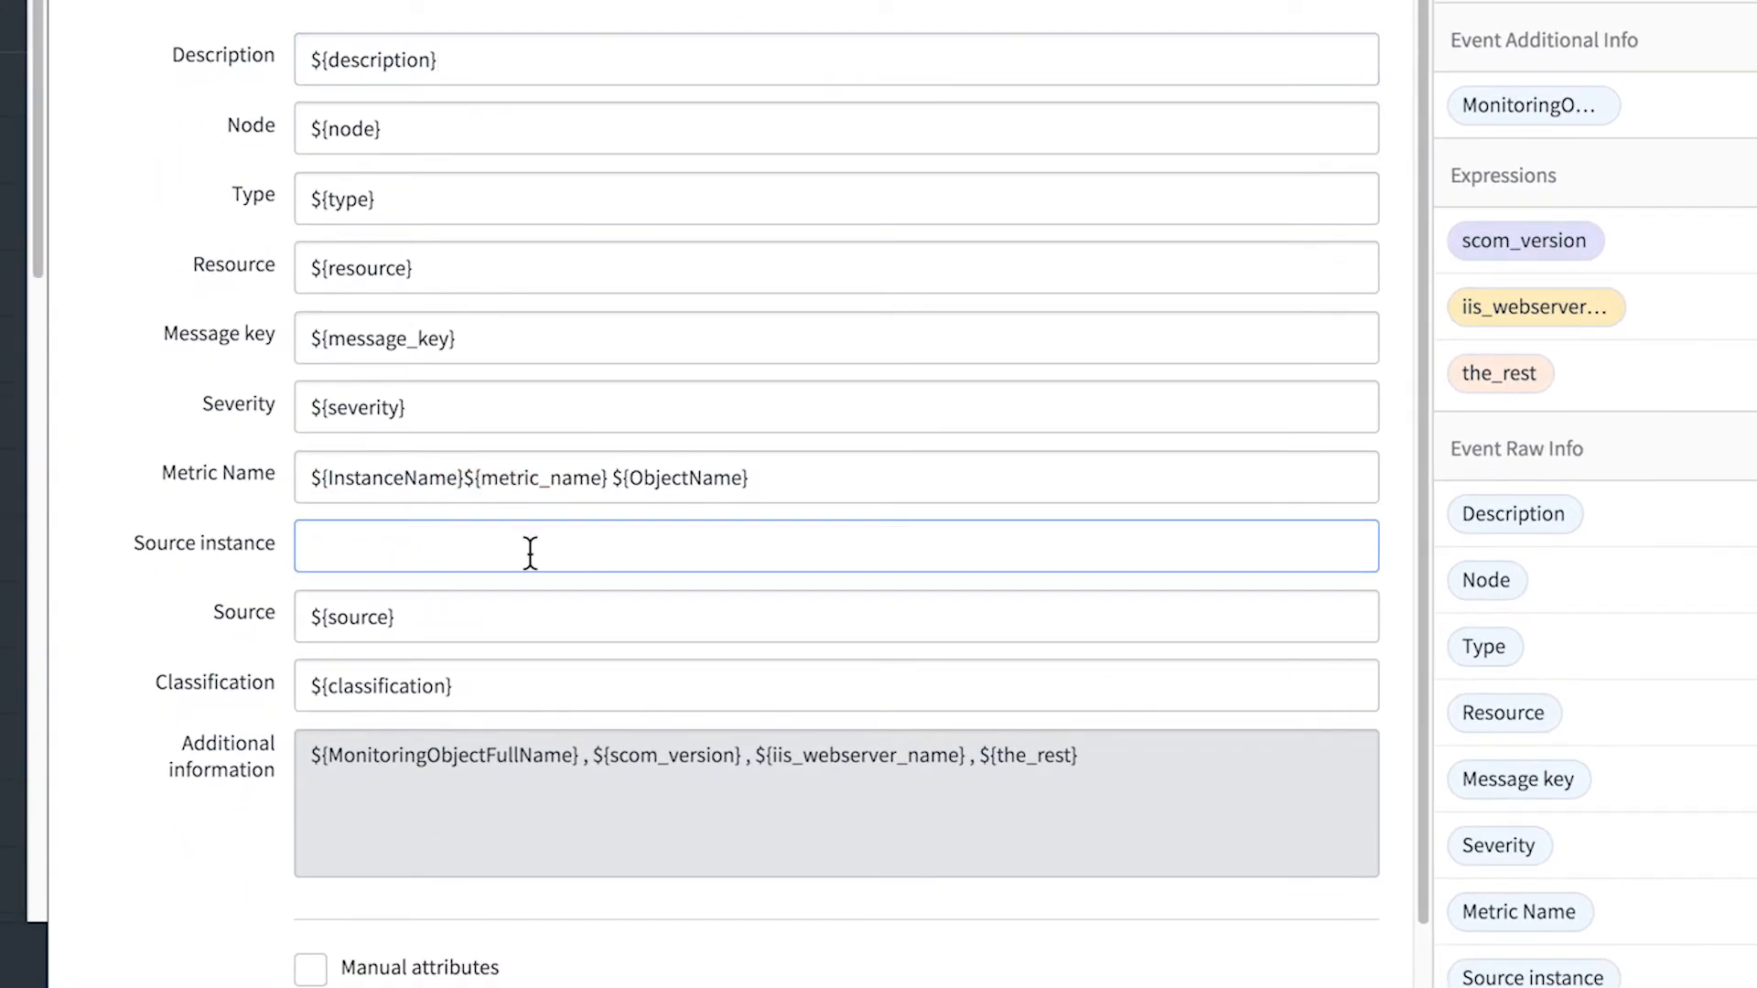
{"action": "scroll", "coordinate": [1501, 695], "scroll_direction": "down", "scroll_amount": 2}
{"action": "left_click_drag", "start_coordinate": [1497, 803], "coordinate": [777, 540]}
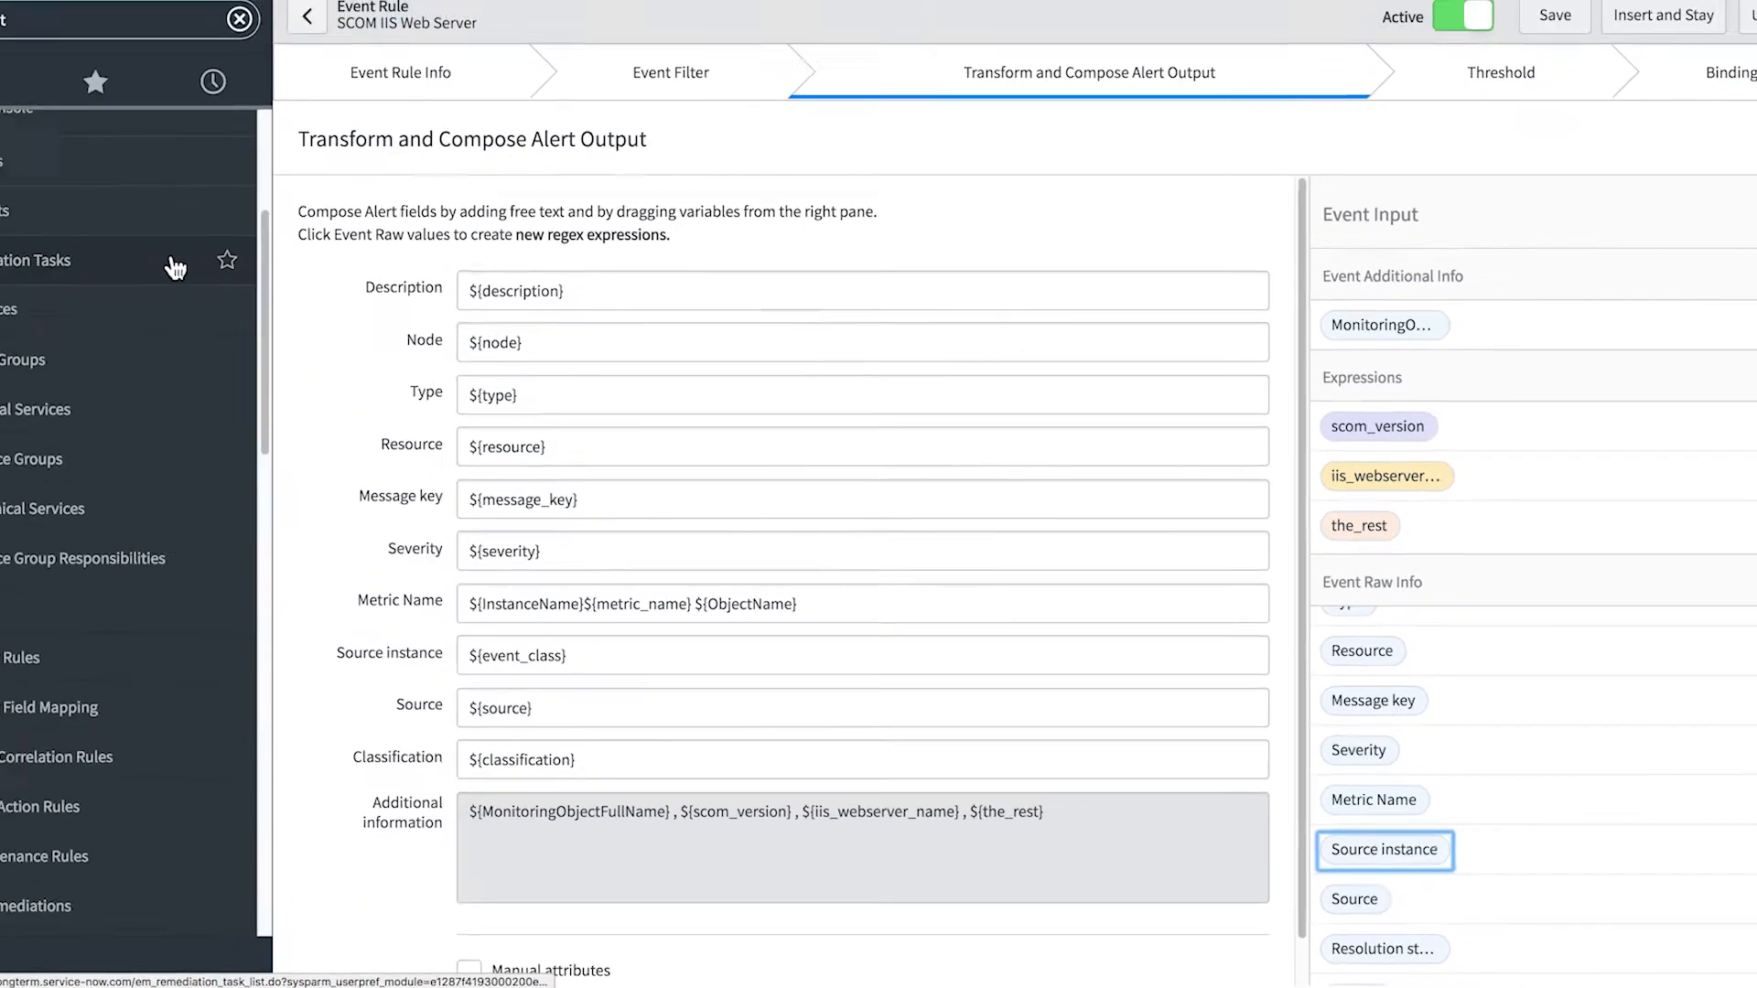
From the list of all events, open the first EMSelfMonitoring event and start a new event rule from it.
{"action": "left_click", "coordinate": [145, 223]}
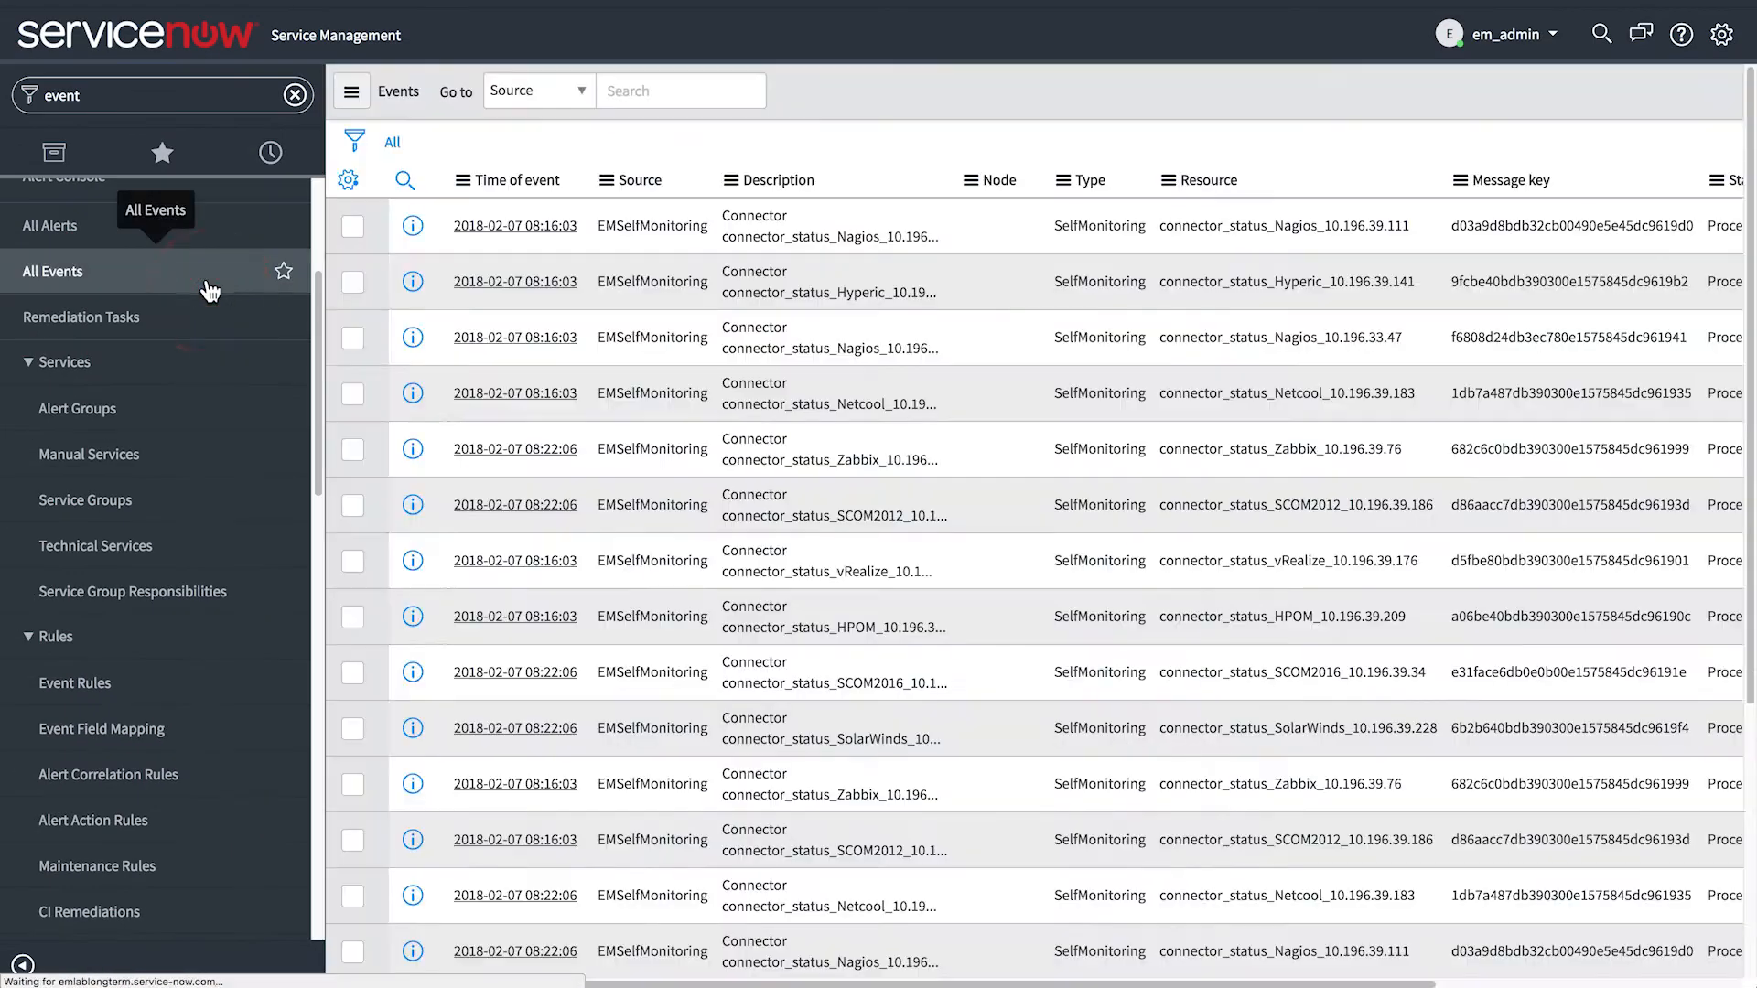
{"action": "left_click", "coordinate": [472, 164]}
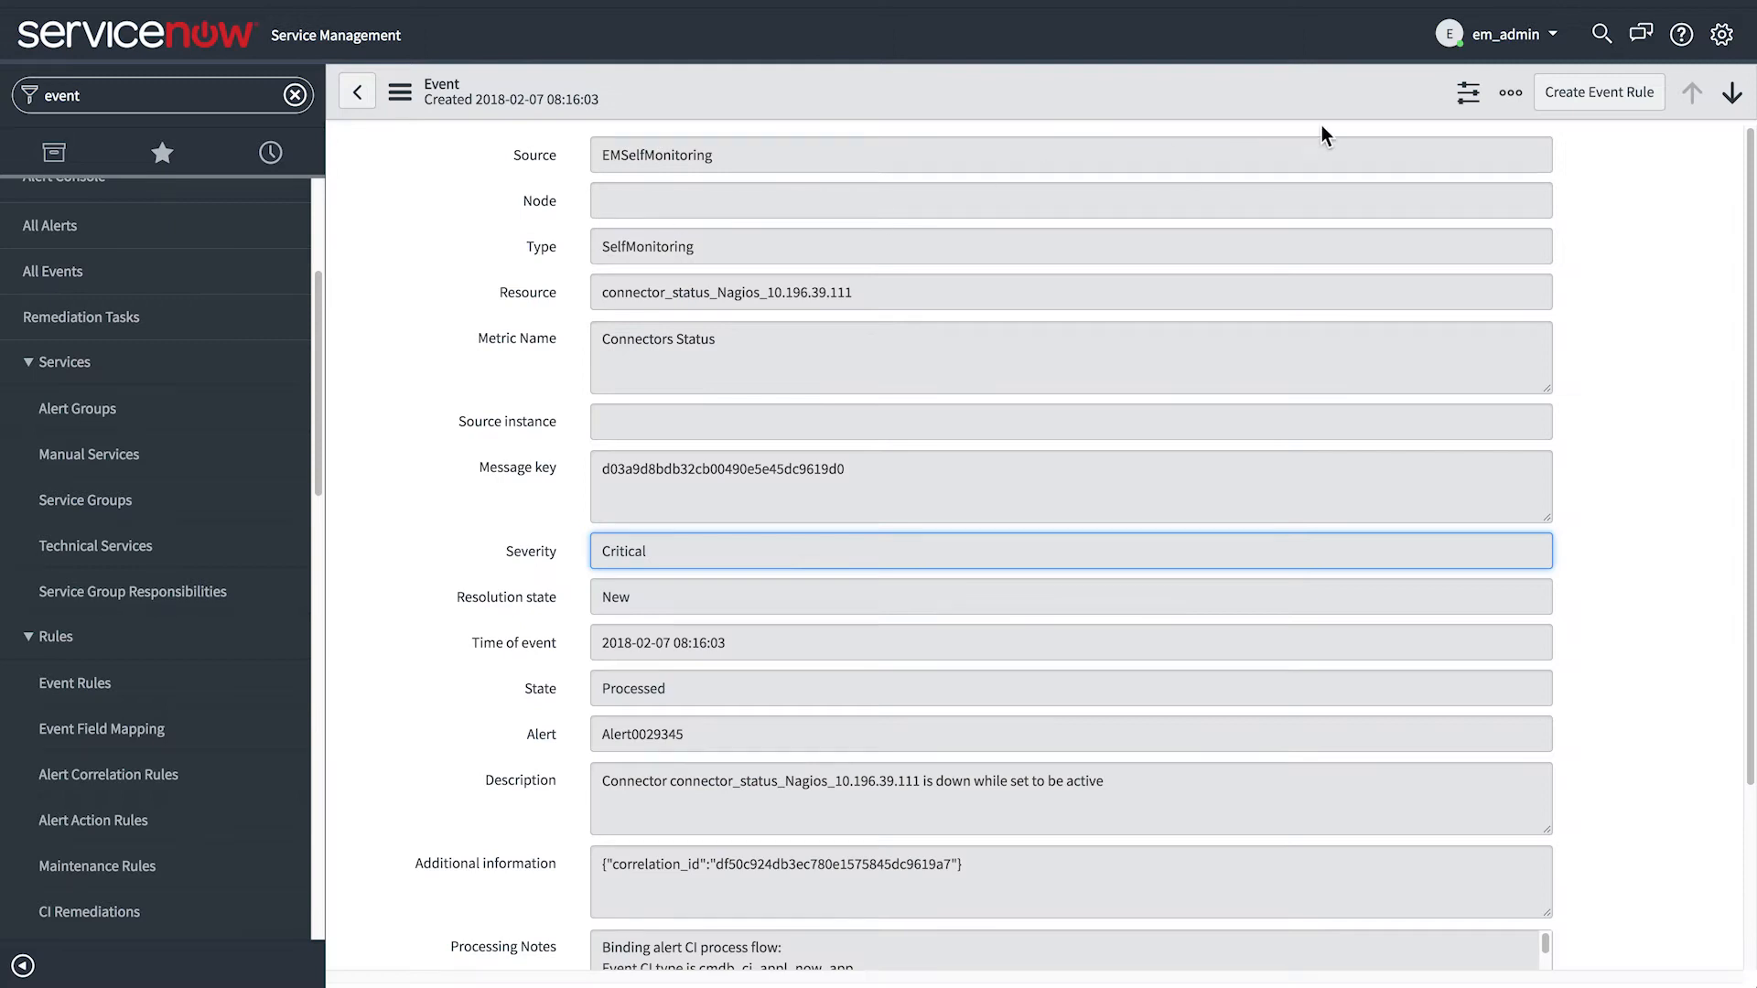
{"action": "left_click", "coordinate": [1593, 104]}
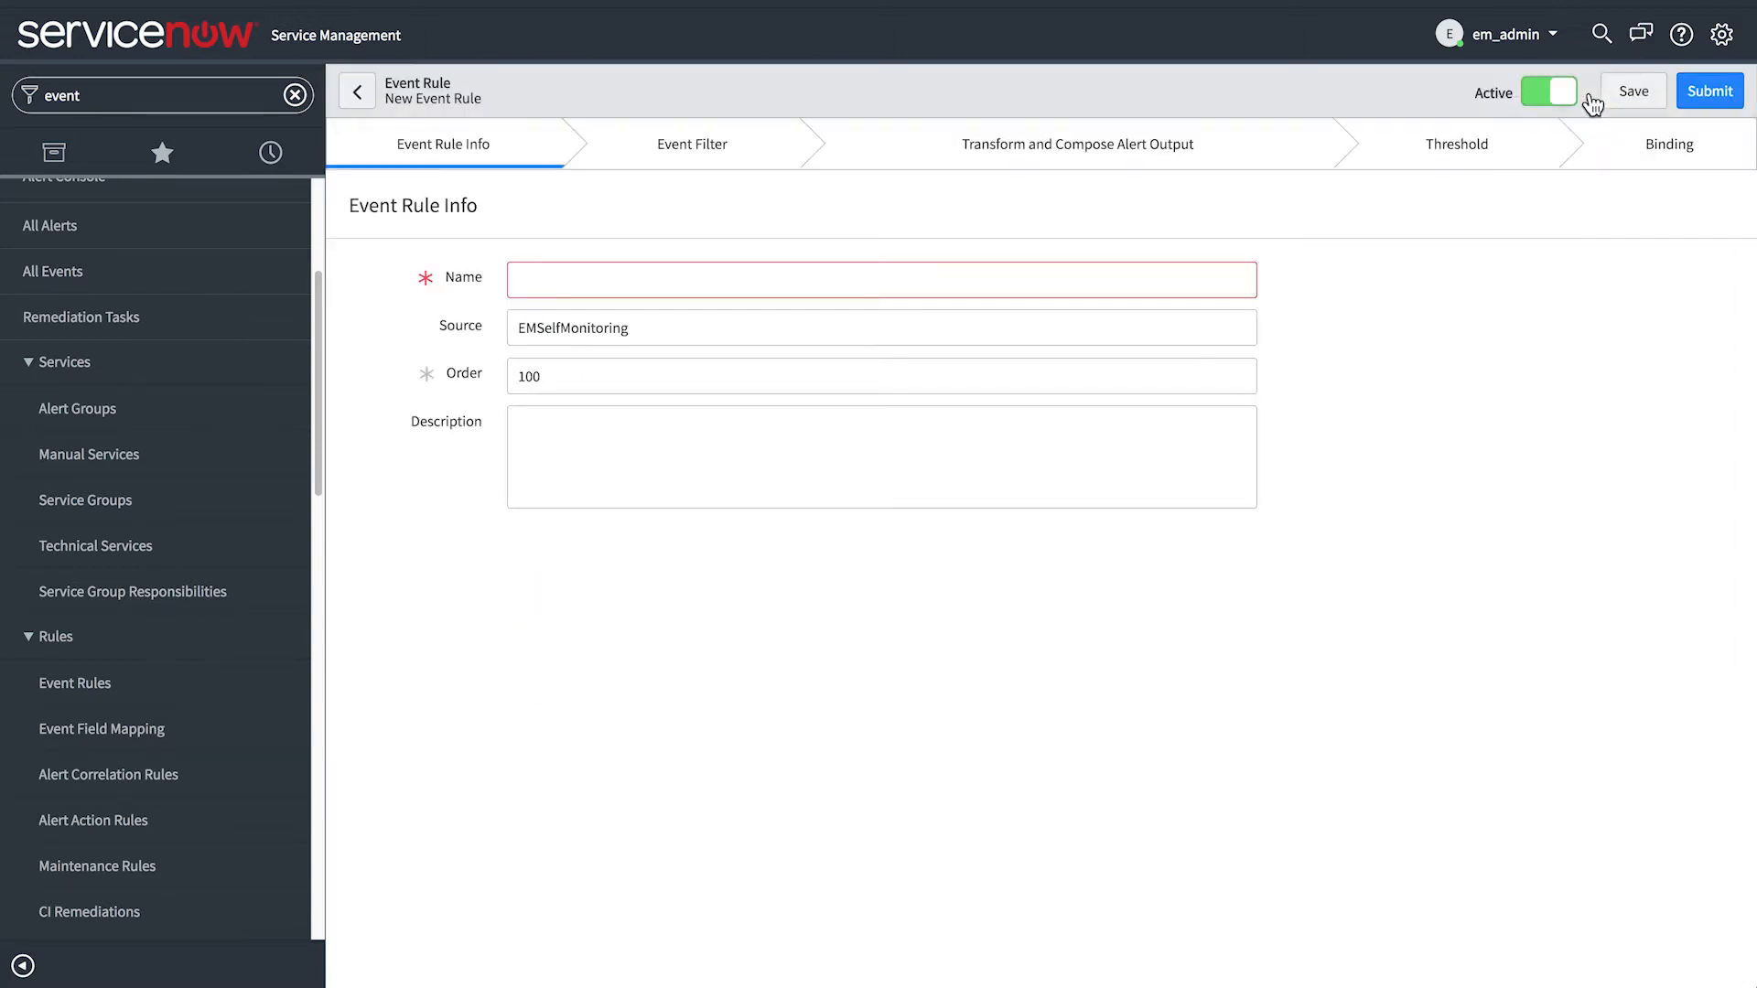
In the alert output, turn "Connector connector_status_Nagios_10.196.39.111 is down" from the raw Description into a regex expression named New info.
{"action": "left_click", "coordinate": [1219, 165]}
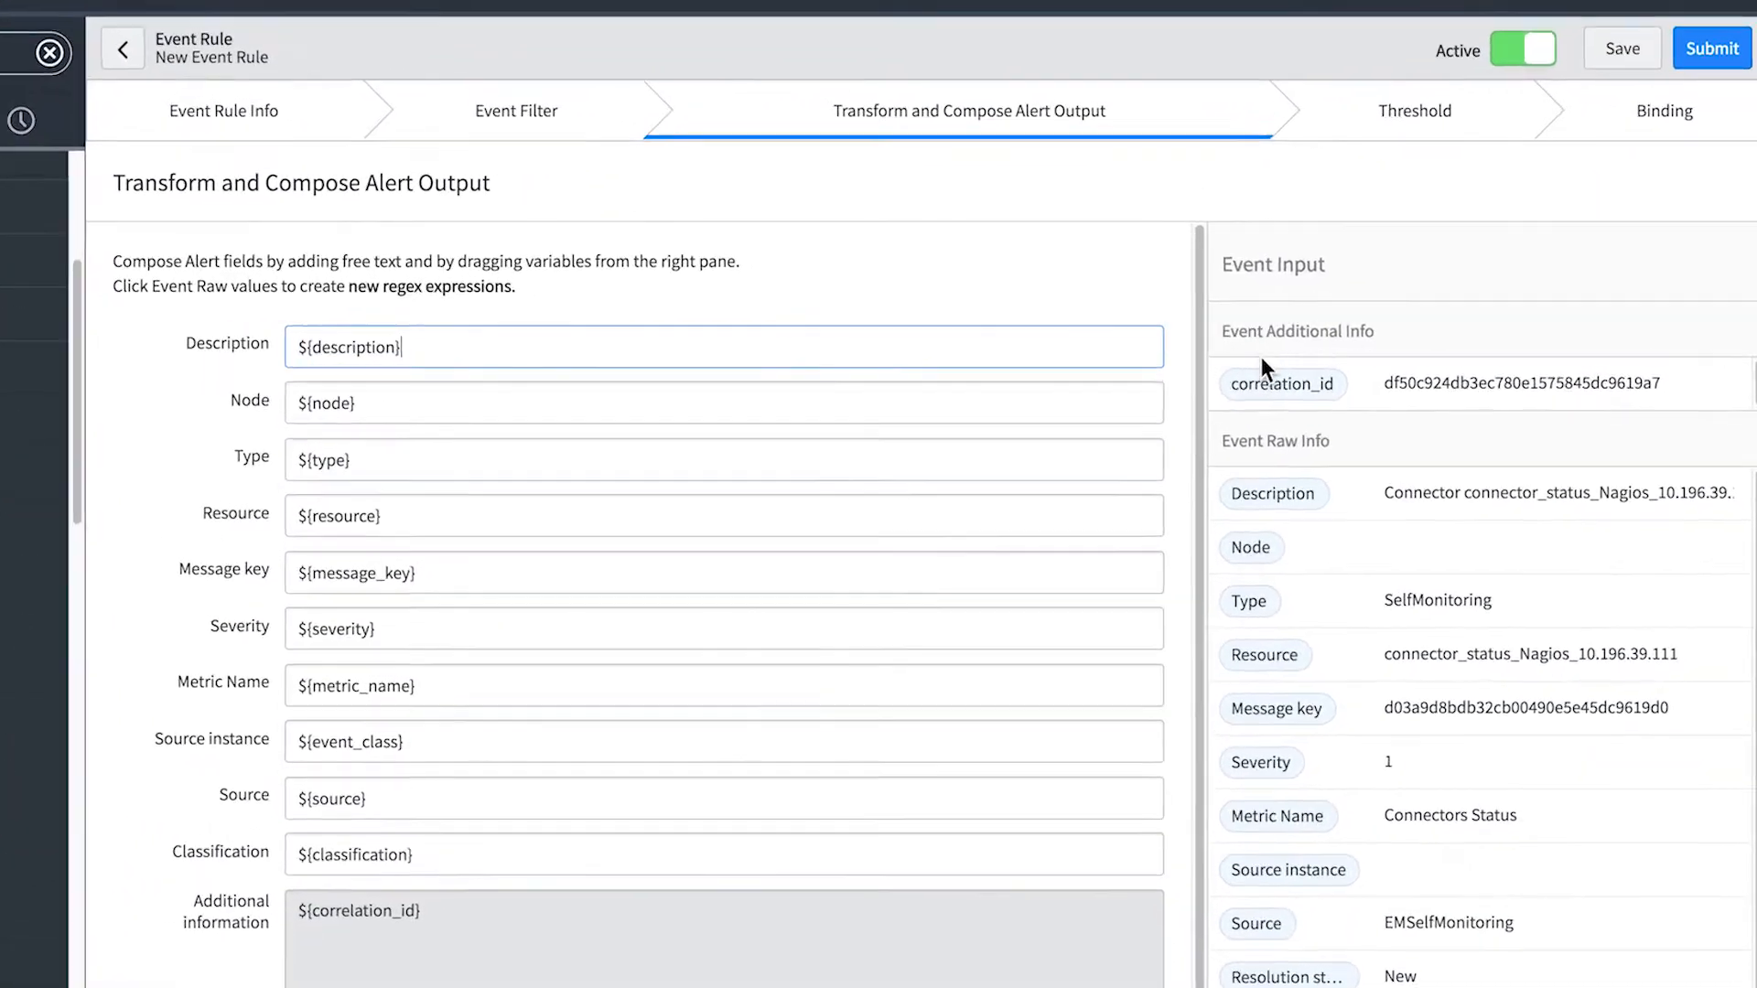
{"action": "left_click", "coordinate": [1235, 513]}
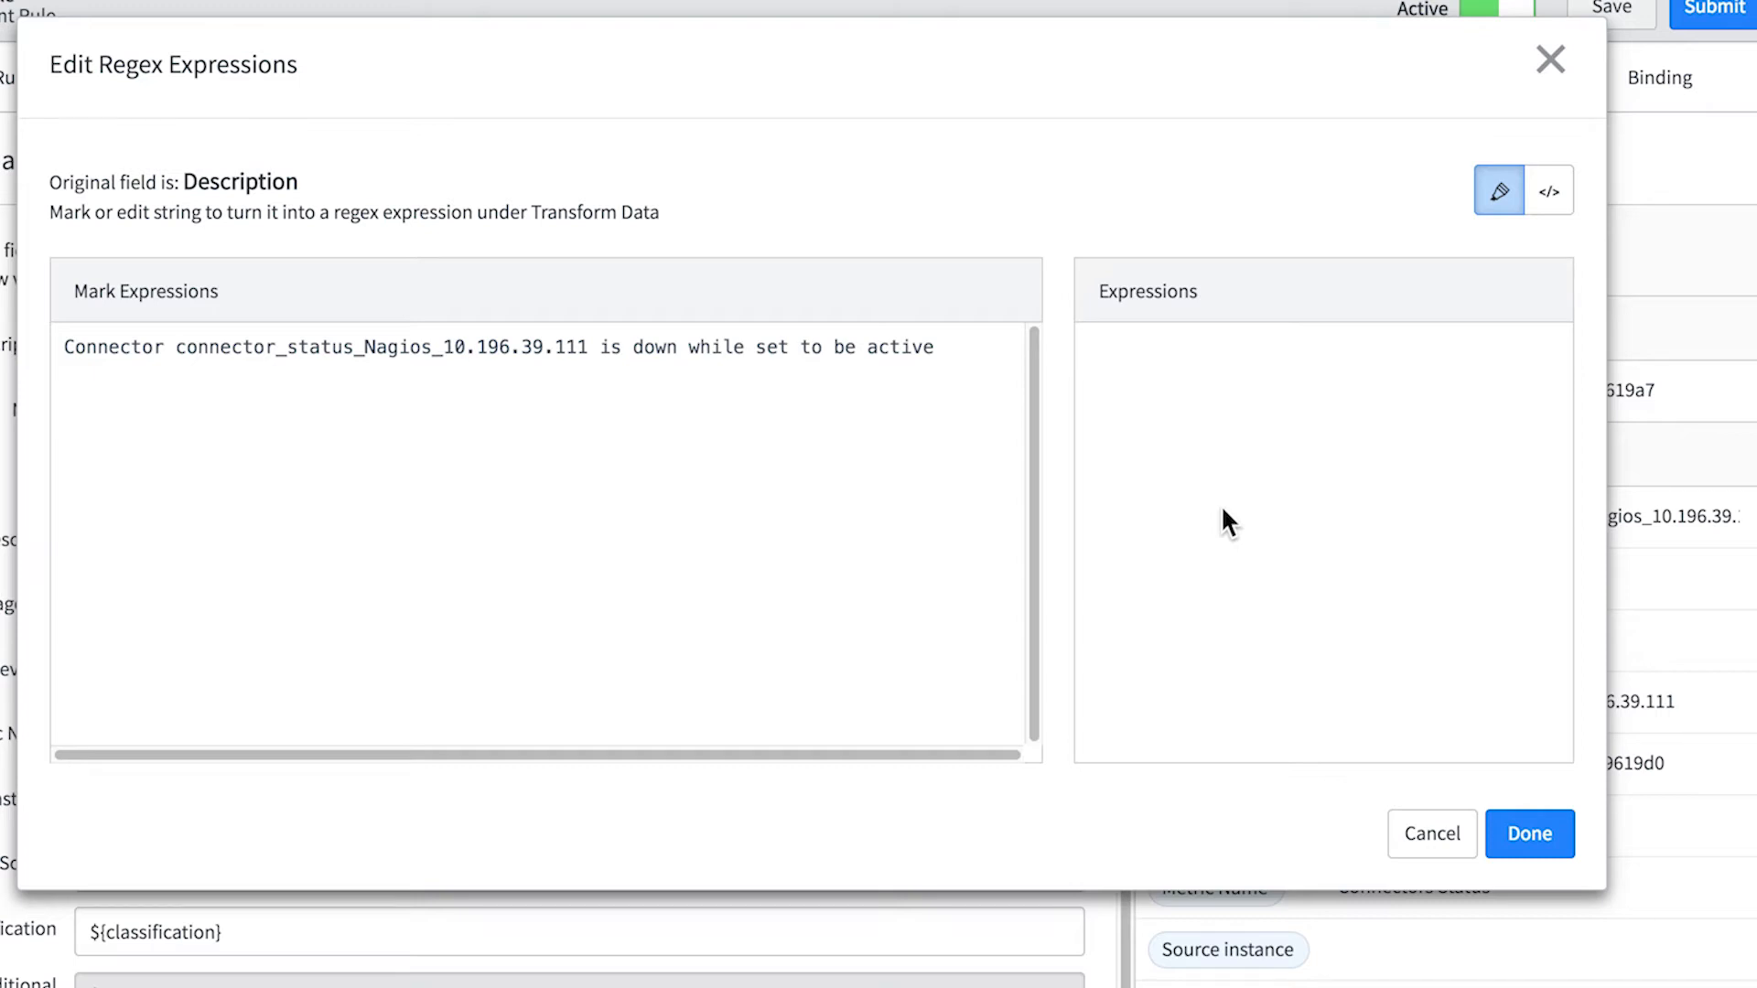
{"action": "left_click_drag", "start_coordinate": [66, 346], "coordinate": [741, 389]}
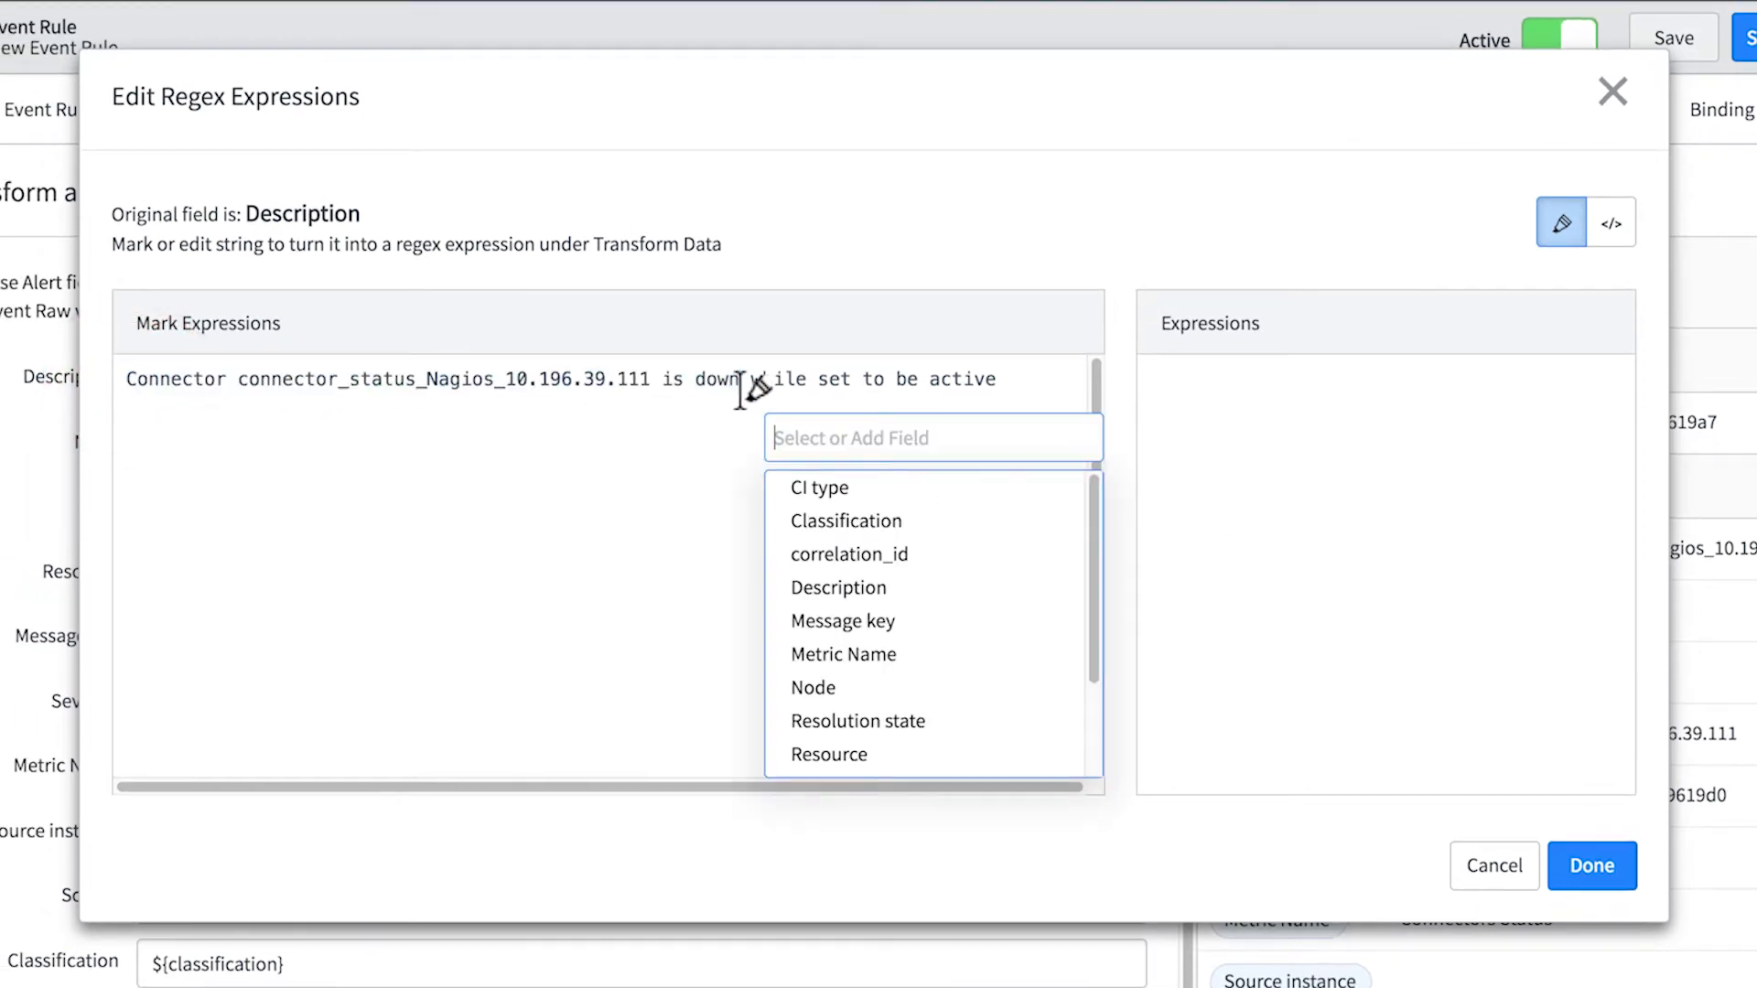
{"action": "type", "text": "New i"}
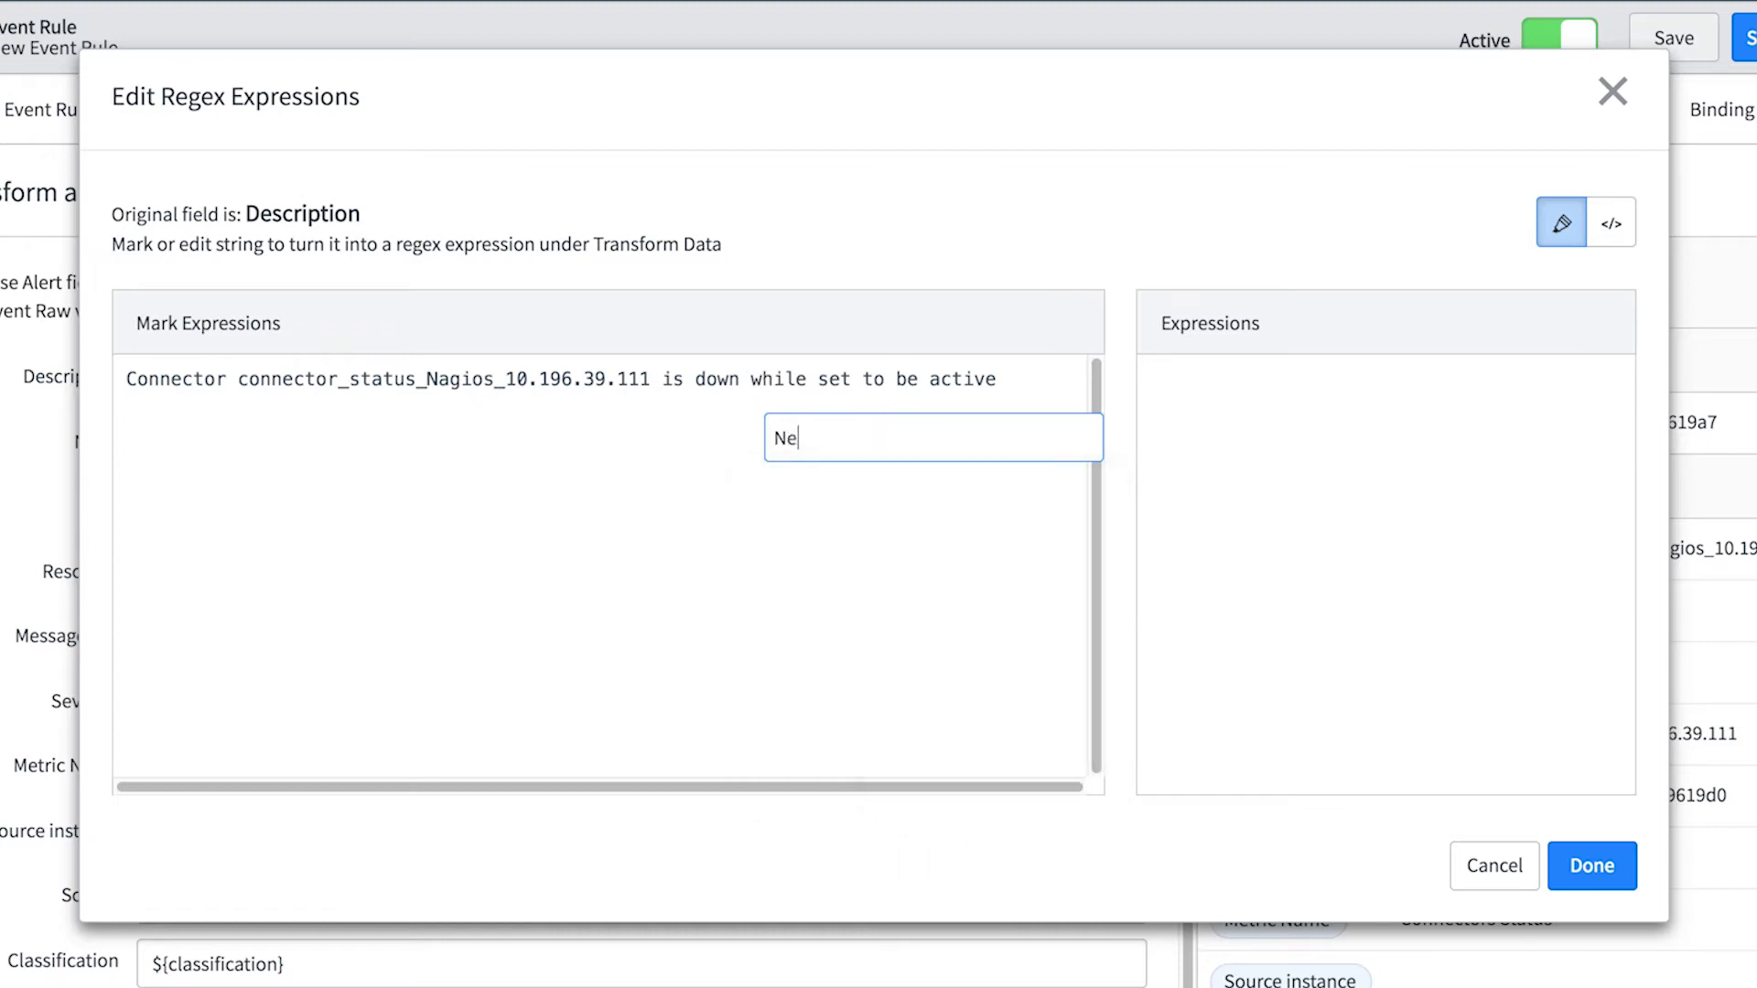
{"action": "type", "text": "nfo"}
{"action": "key", "text": "Return"}
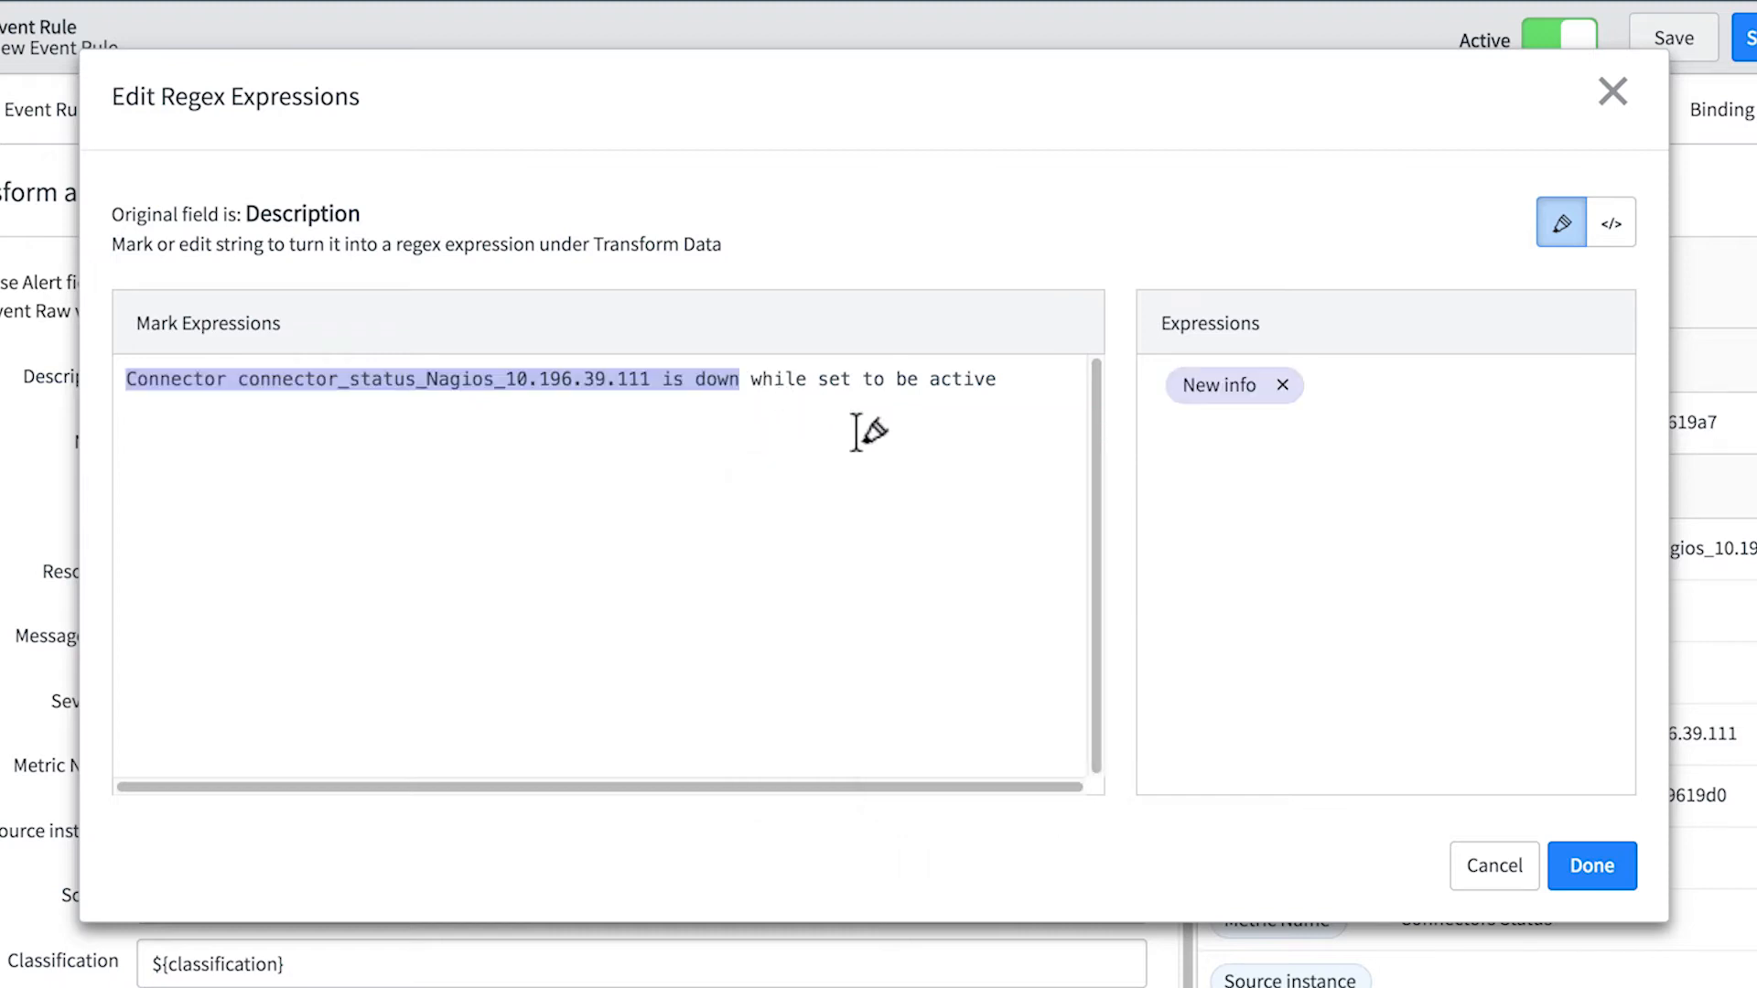
{"action": "left_click", "coordinate": [1588, 872]}
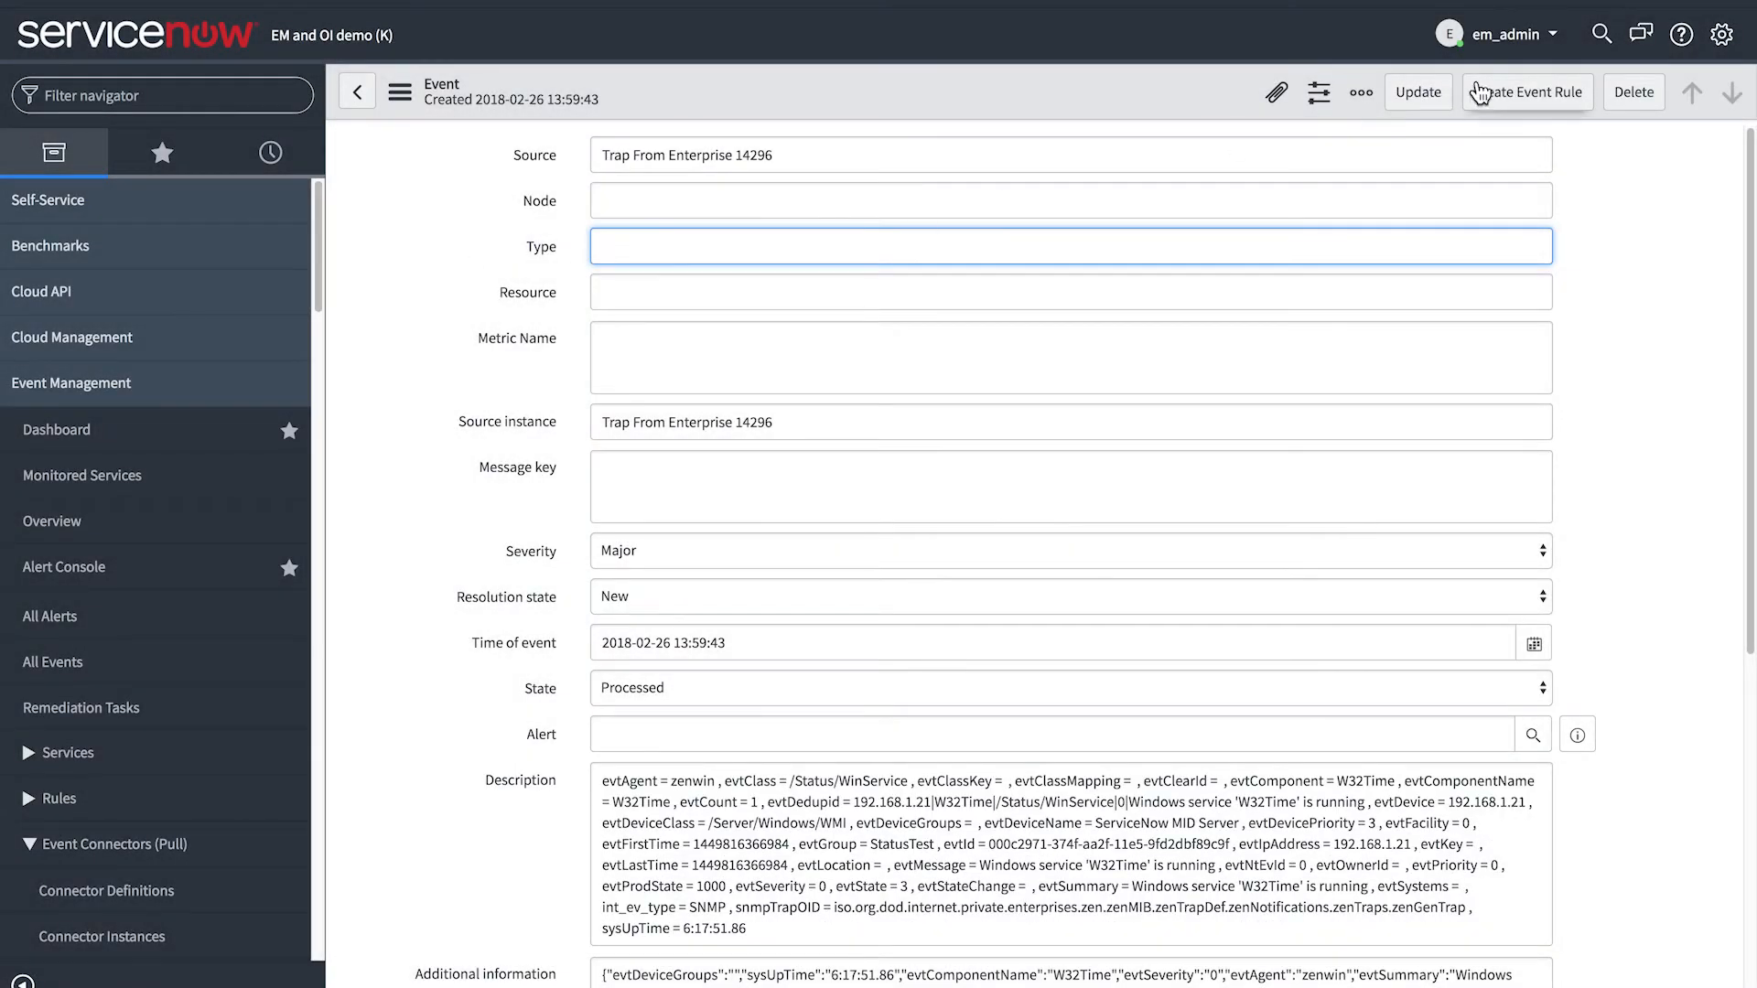
Start a new event rule from the Trap From Enterprise 14296 event and inspect its raw Description in the regex editor without changing it.
{"action": "left_click", "coordinate": [1479, 92]}
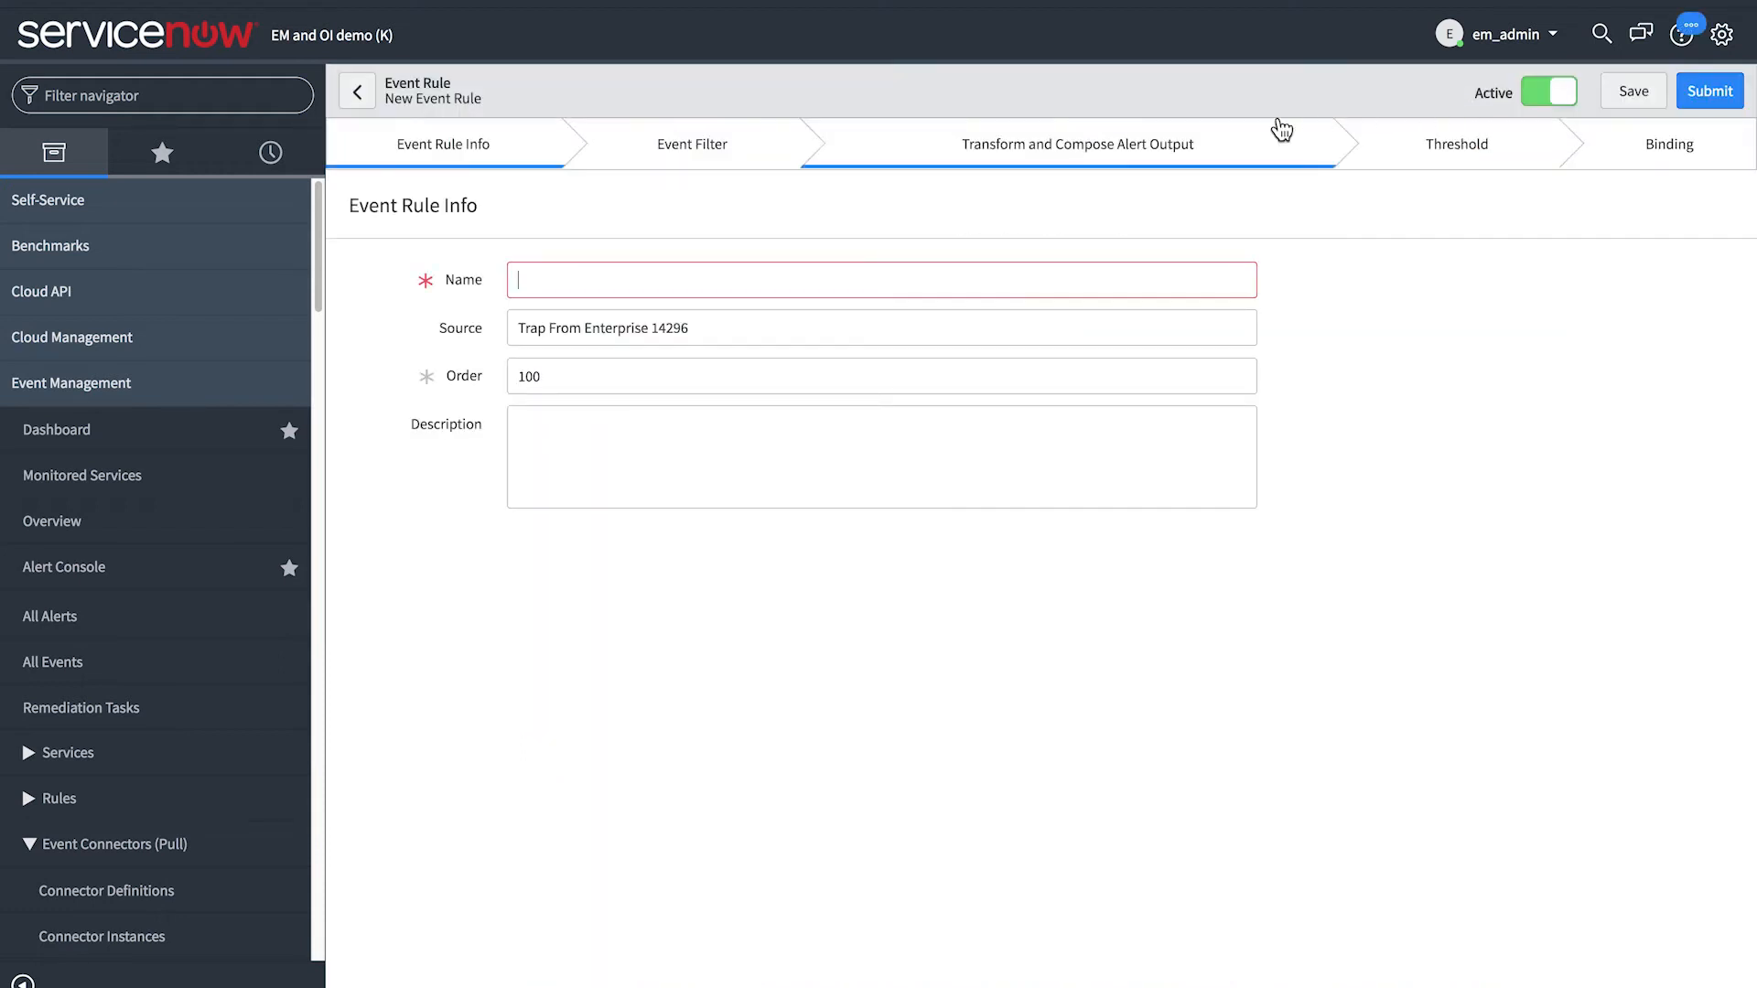
{"action": "left_click", "coordinate": [1077, 151]}
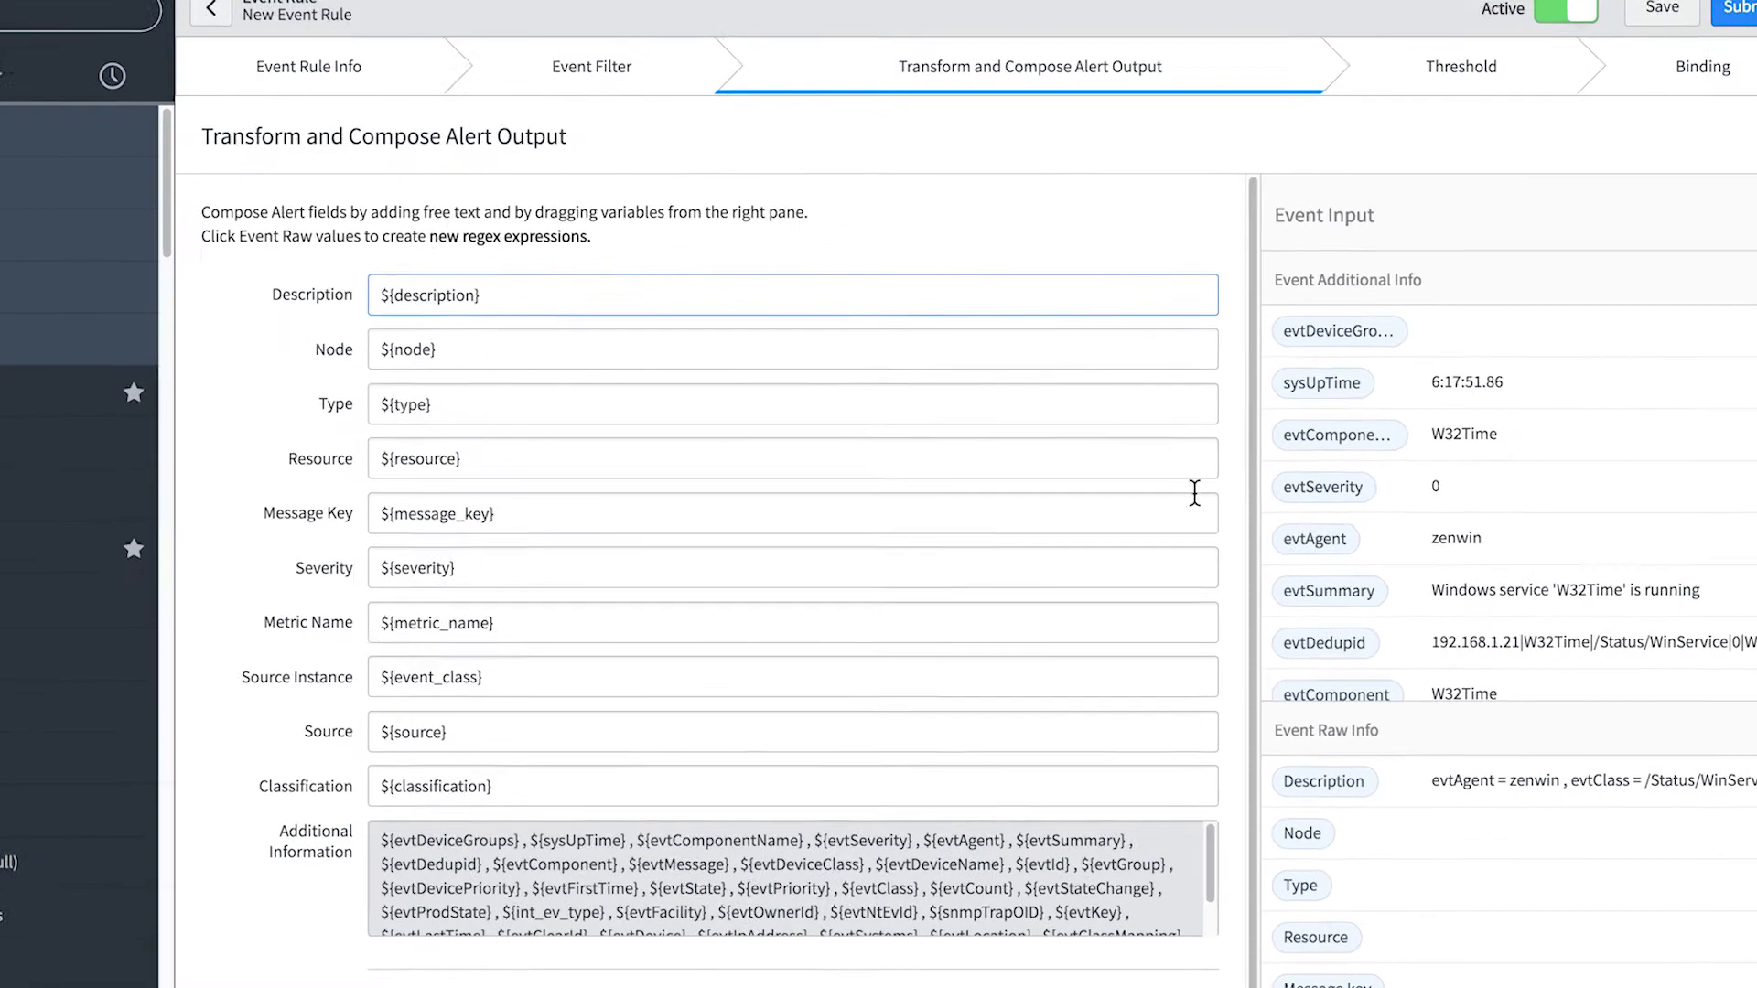
{"action": "left_click", "coordinate": [1324, 781]}
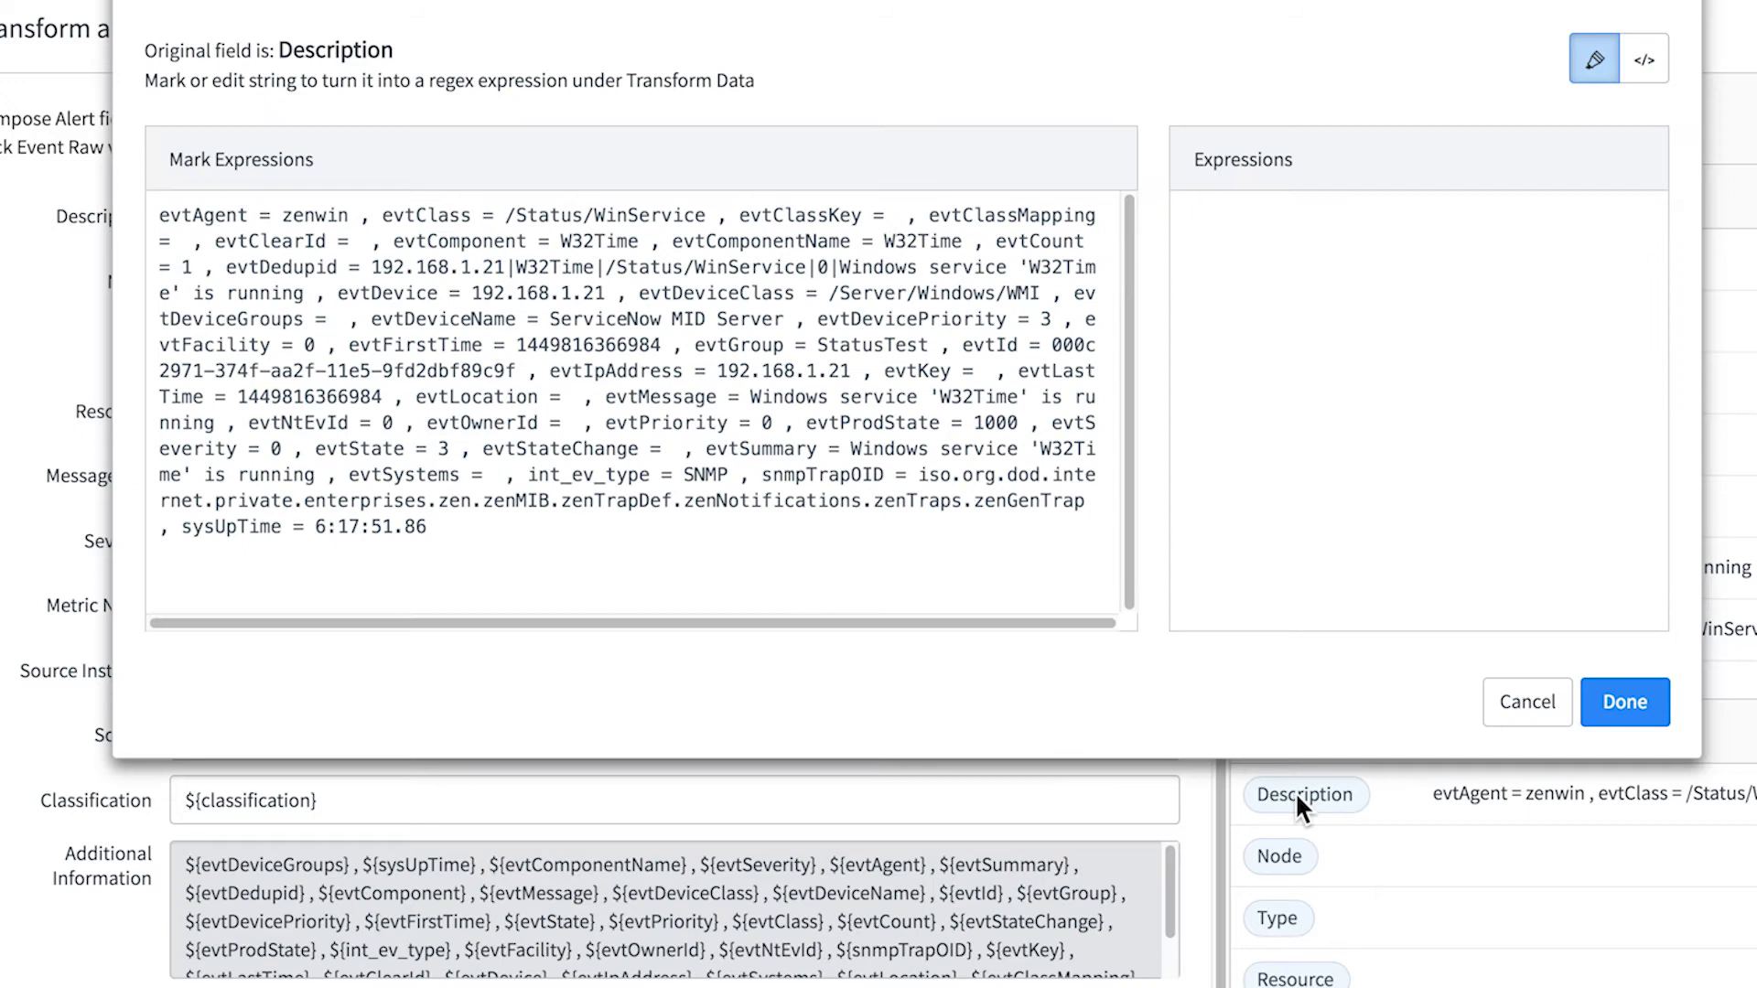
{"action": "left_click", "coordinate": [1555, 706]}
Mark the whole evtSummary text "Windows service 'W32Time' is running" as the Description expression, replacing the existing field value.
{"action": "left_click", "coordinate": [1304, 569]}
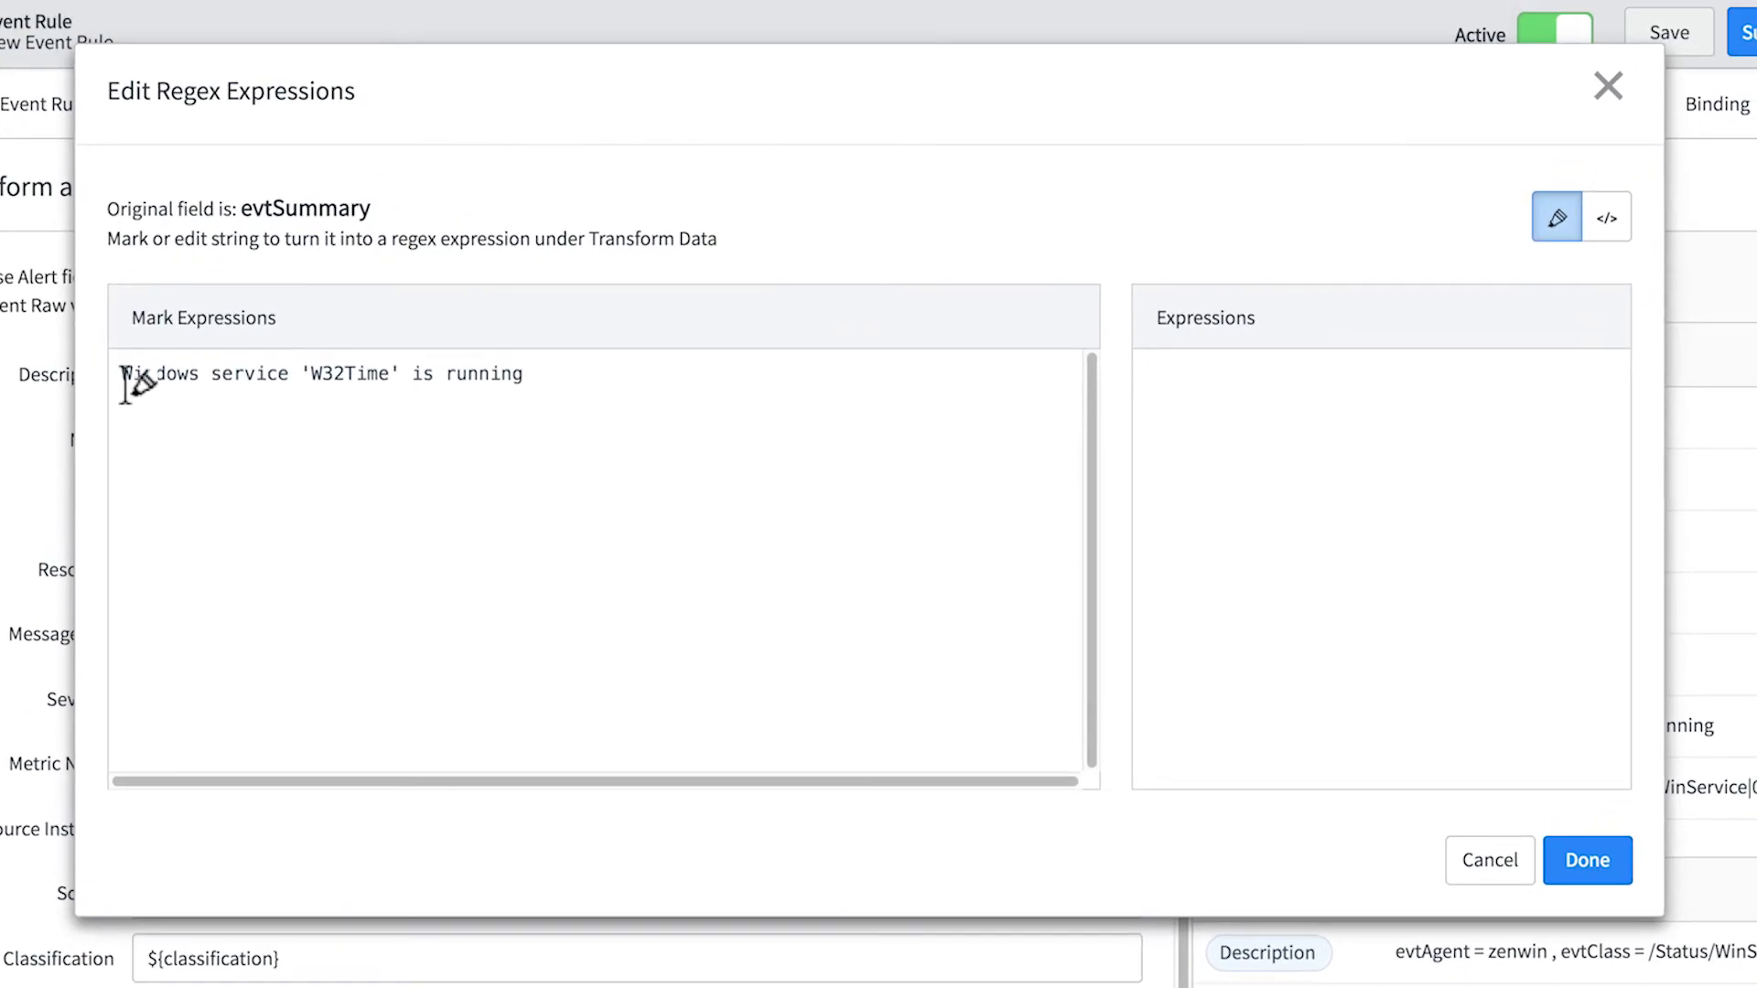
{"action": "left_click_drag", "start_coordinate": [134, 316], "coordinate": [574, 321]}
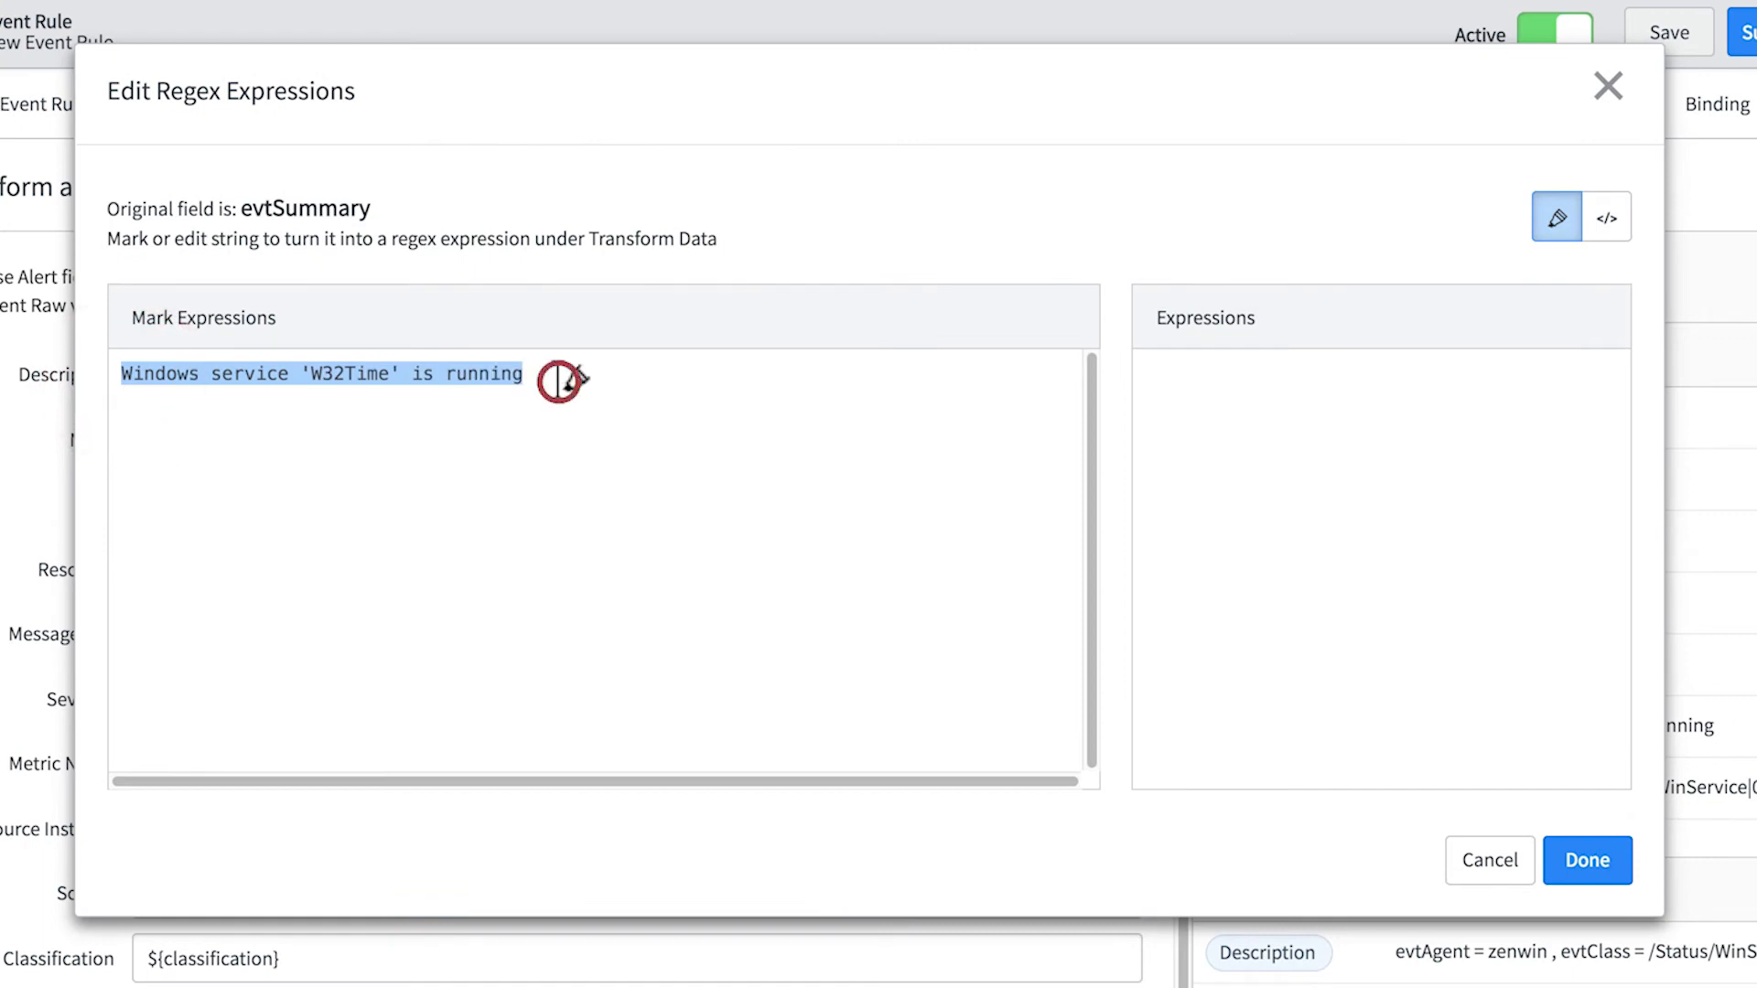
{"action": "left_click", "coordinate": [640, 546]}
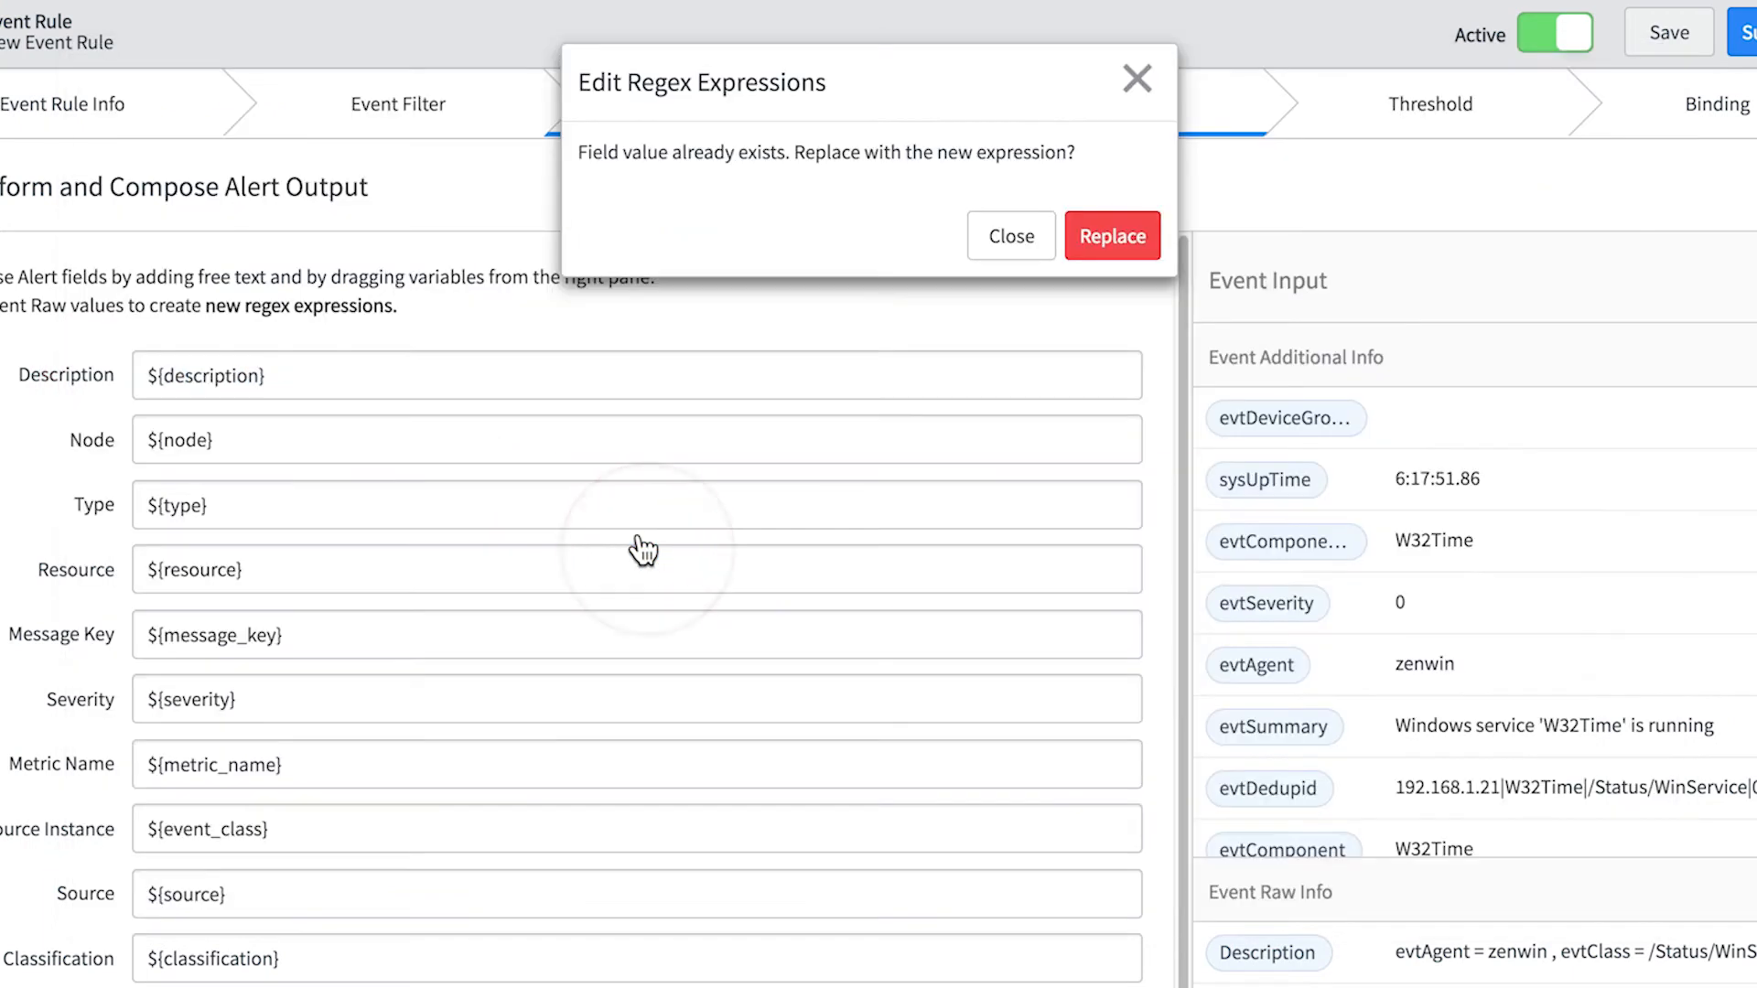
{"action": "left_click", "coordinate": [1118, 240]}
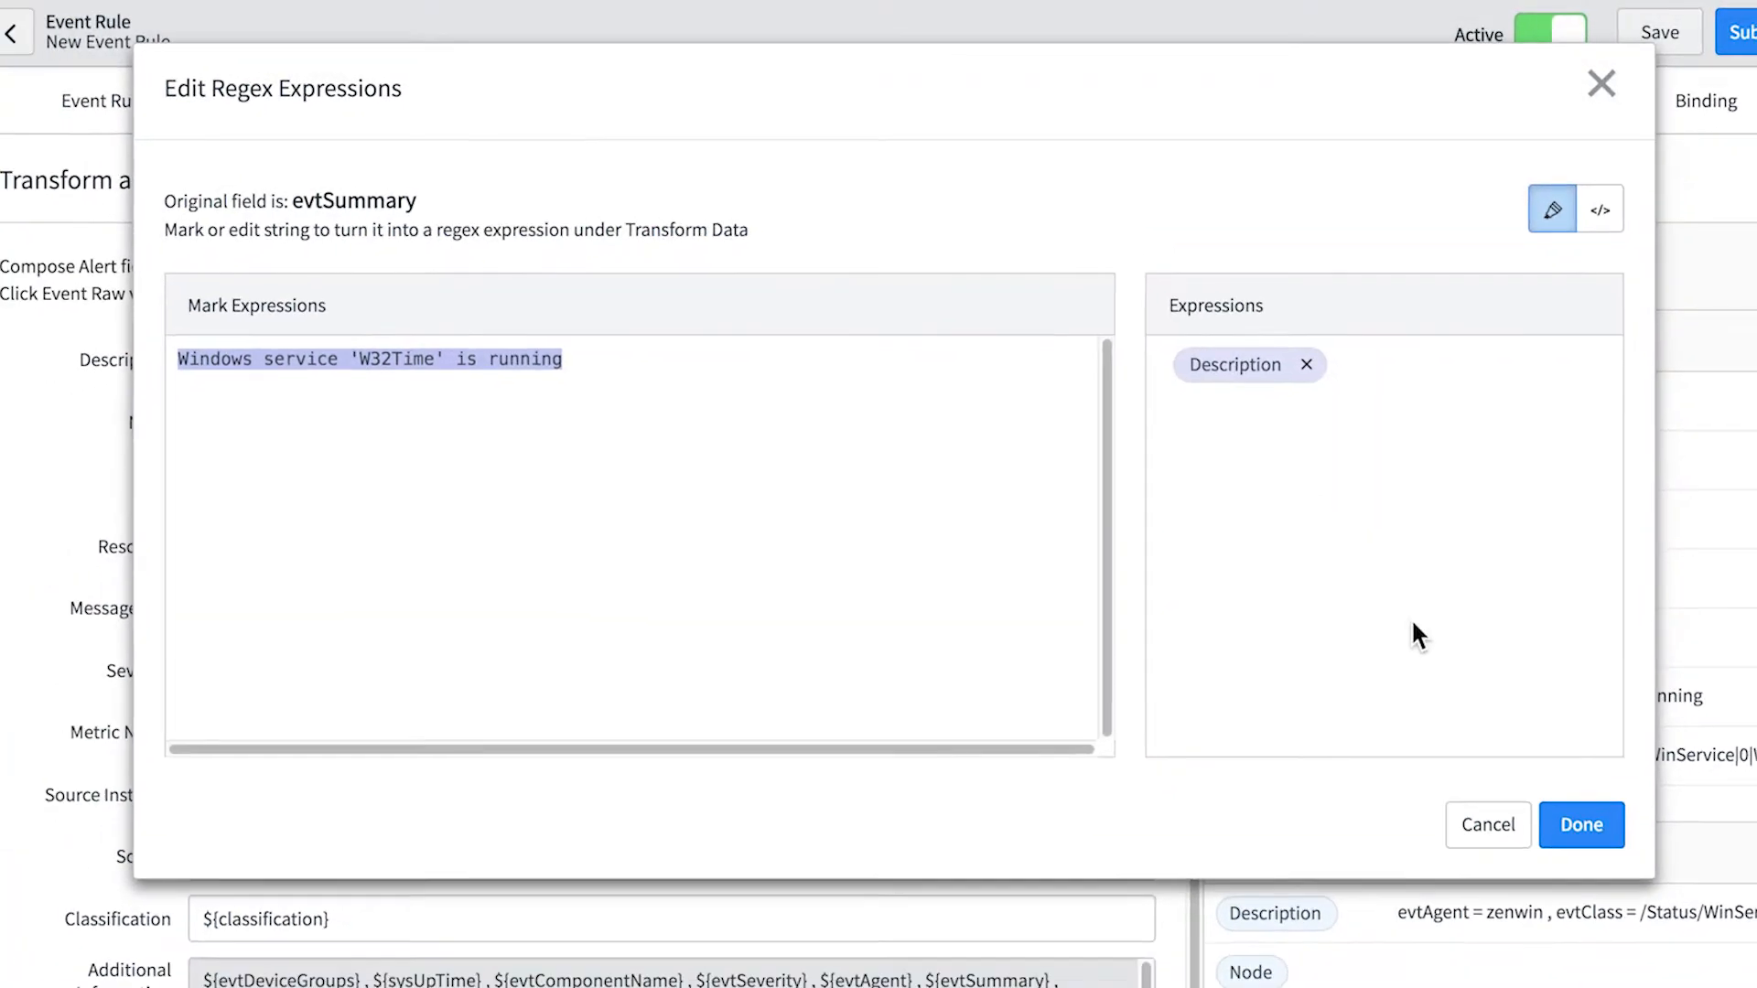
{"action": "left_click", "coordinate": [1556, 723]}
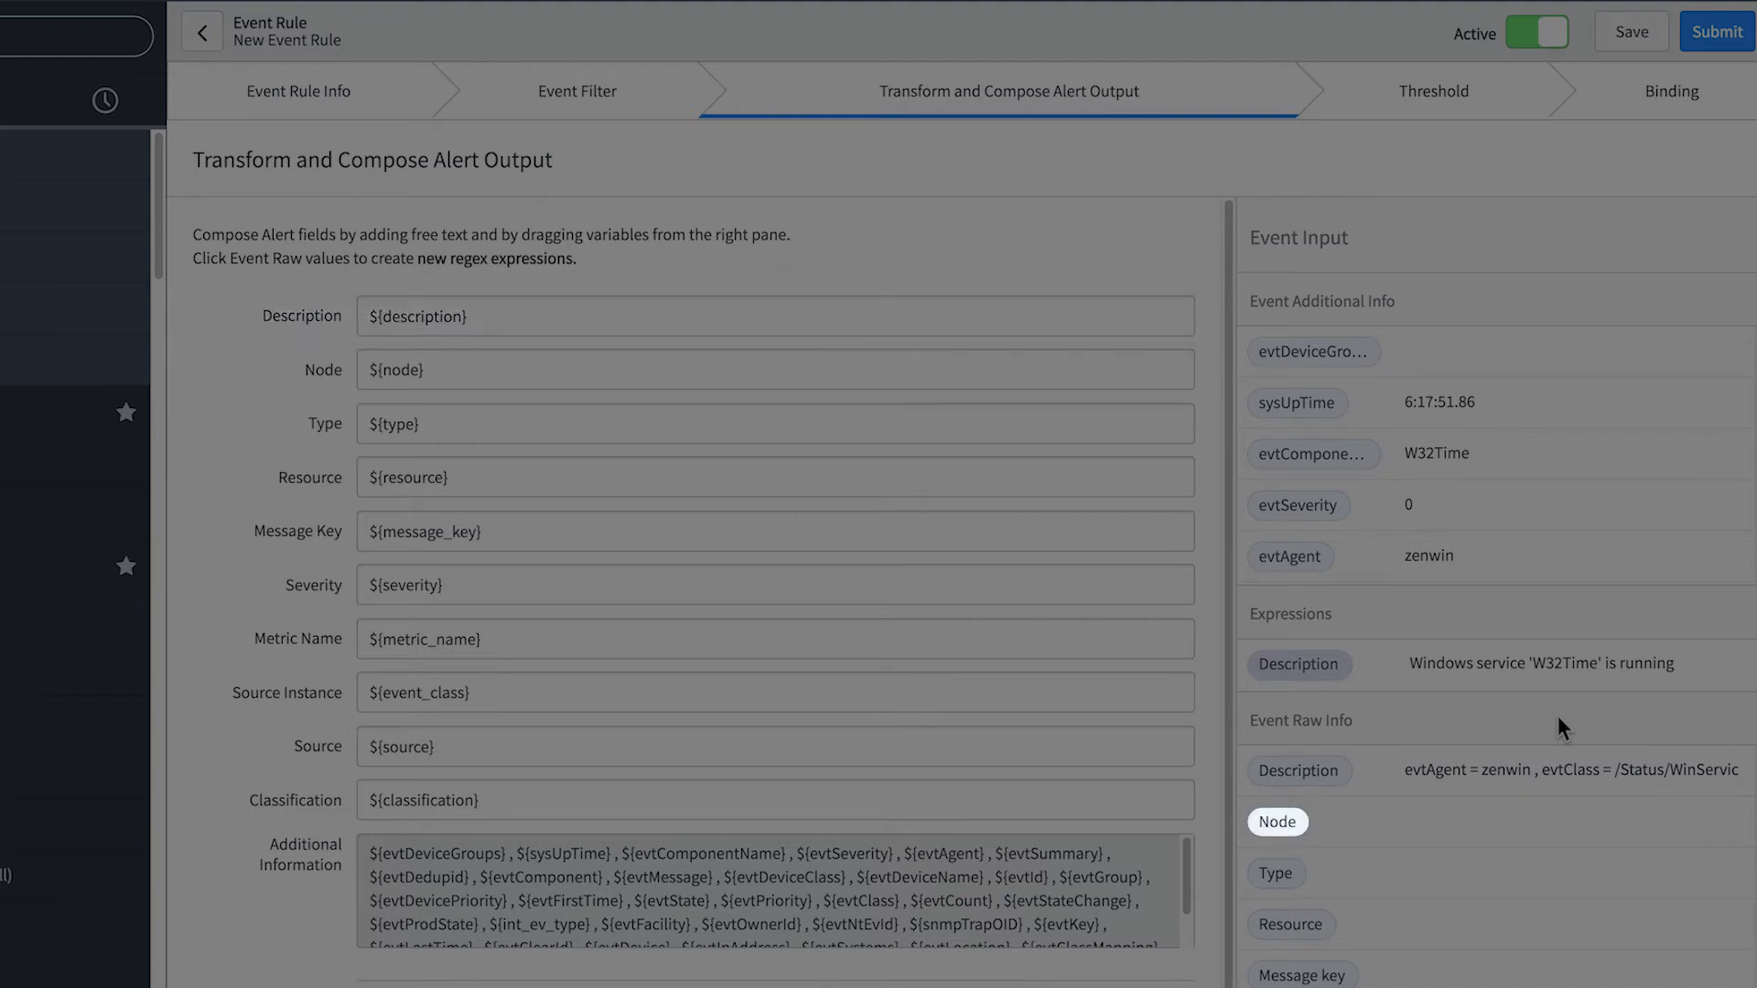
Mark the whole evtIpAddress value 192.168.1.21 as a new regex expression named nodeName.
{"action": "scroll", "coordinate": [1563, 522], "scroll_direction": "down", "scroll_amount": 10}
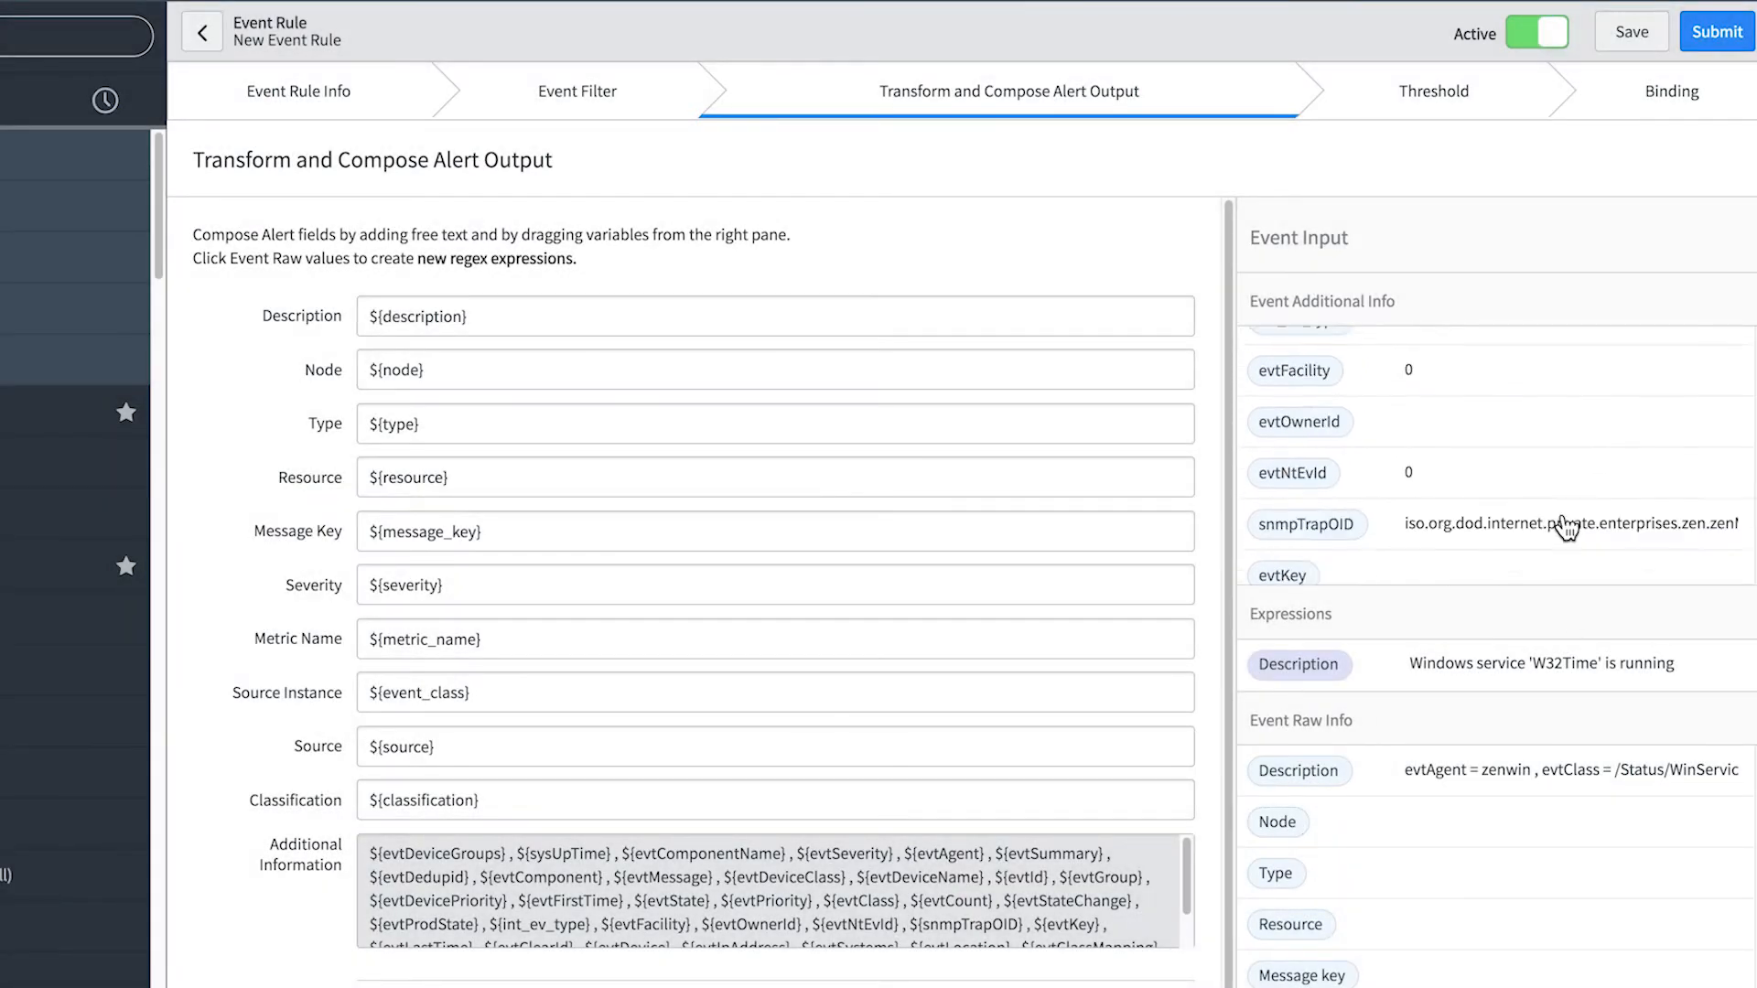
{"action": "scroll", "coordinate": [1567, 528], "scroll_direction": "down", "scroll_amount": 5}
{"action": "left_click", "coordinate": [1308, 548]}
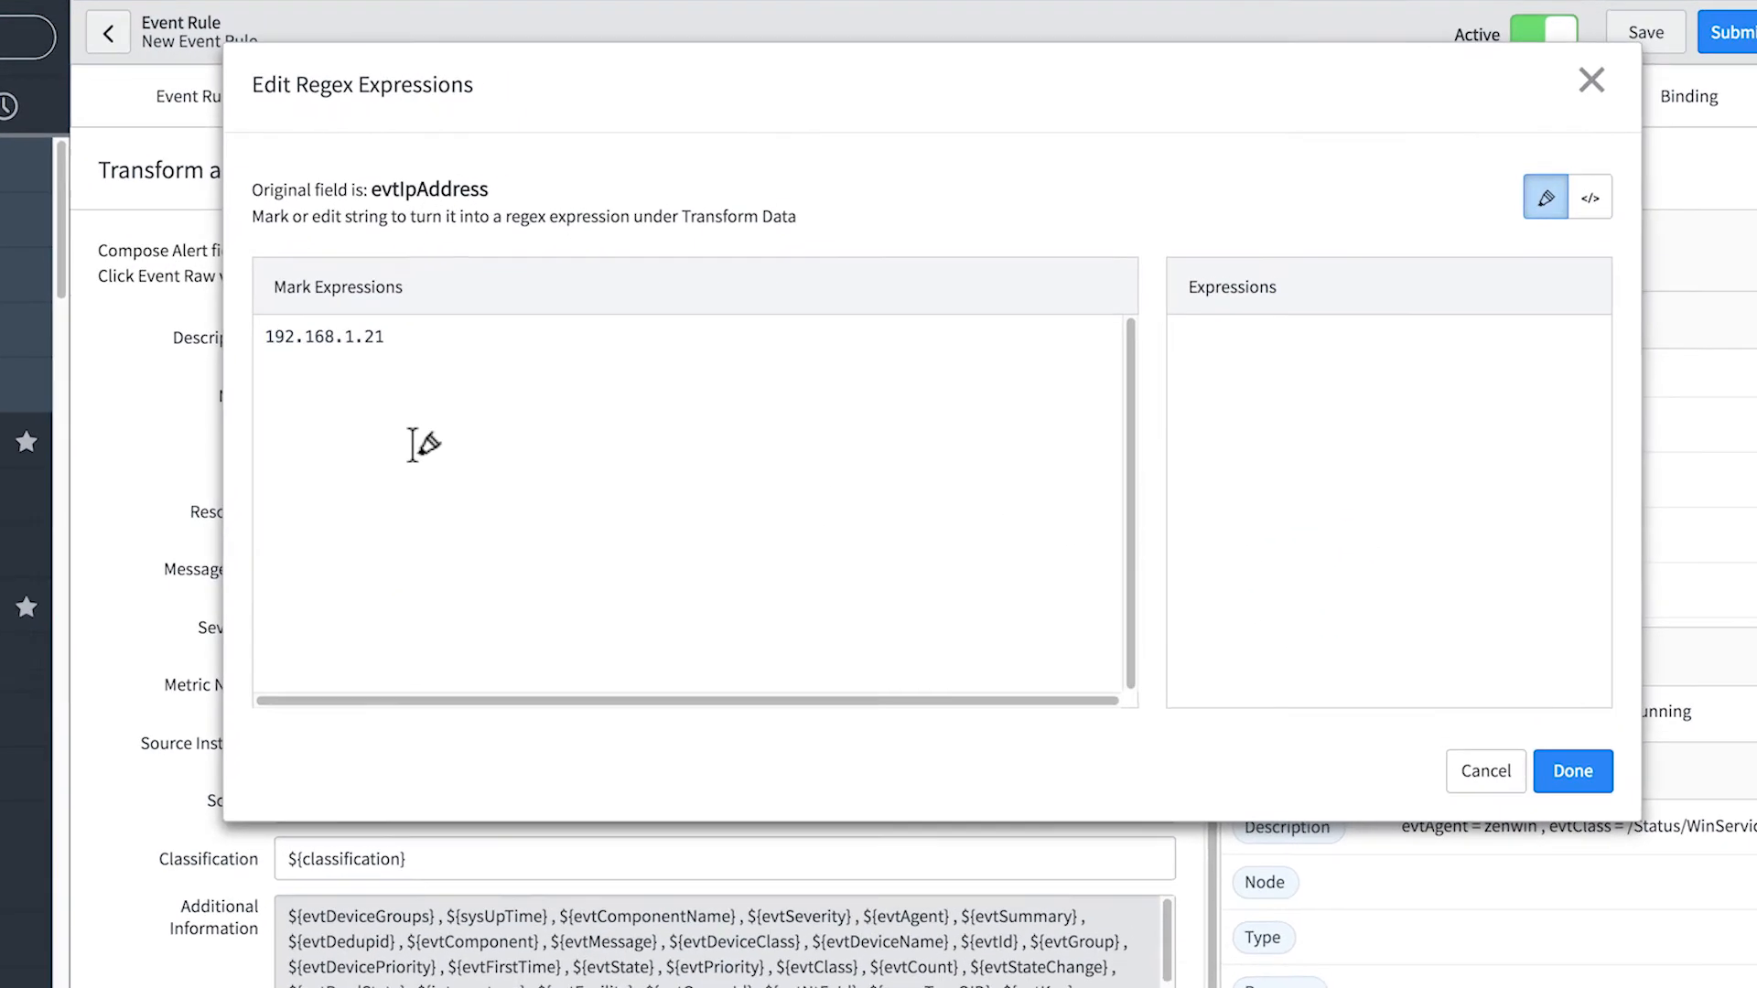
{"action": "left_click_drag", "start_coordinate": [265, 338], "coordinate": [382, 337]}
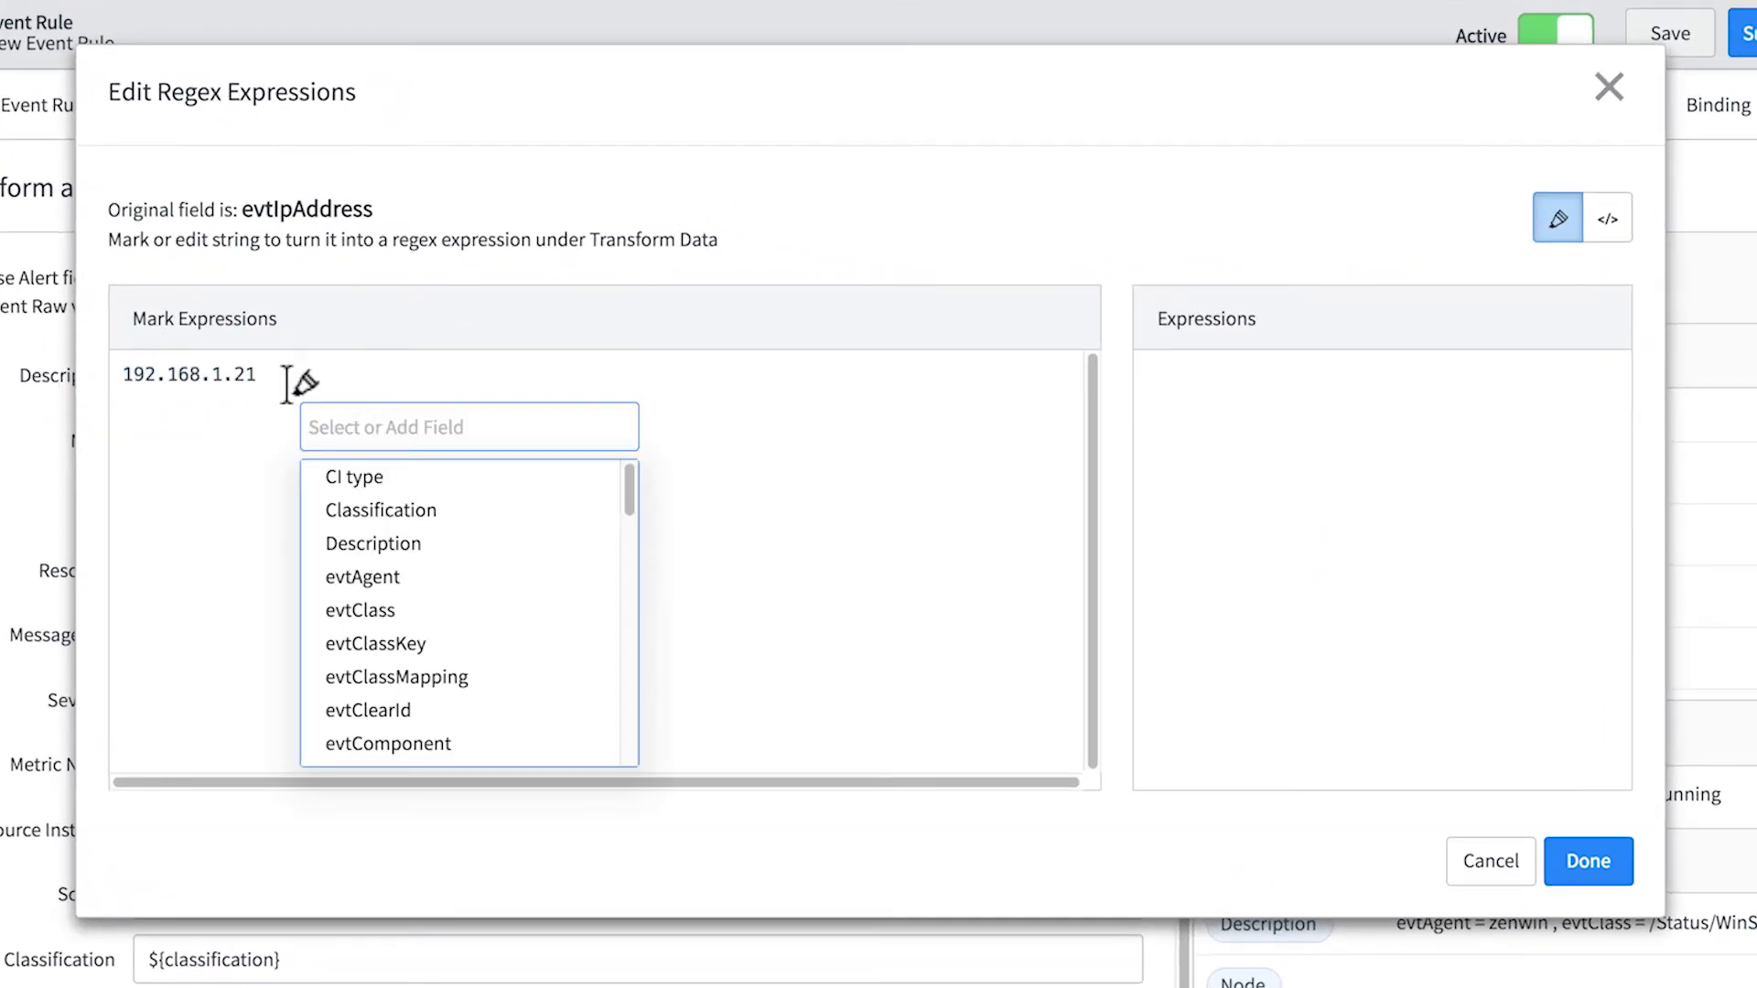
{"action": "left_click", "coordinate": [356, 421]}
{"action": "type", "text": "nodeName"}
{"action": "key", "text": "Return"}
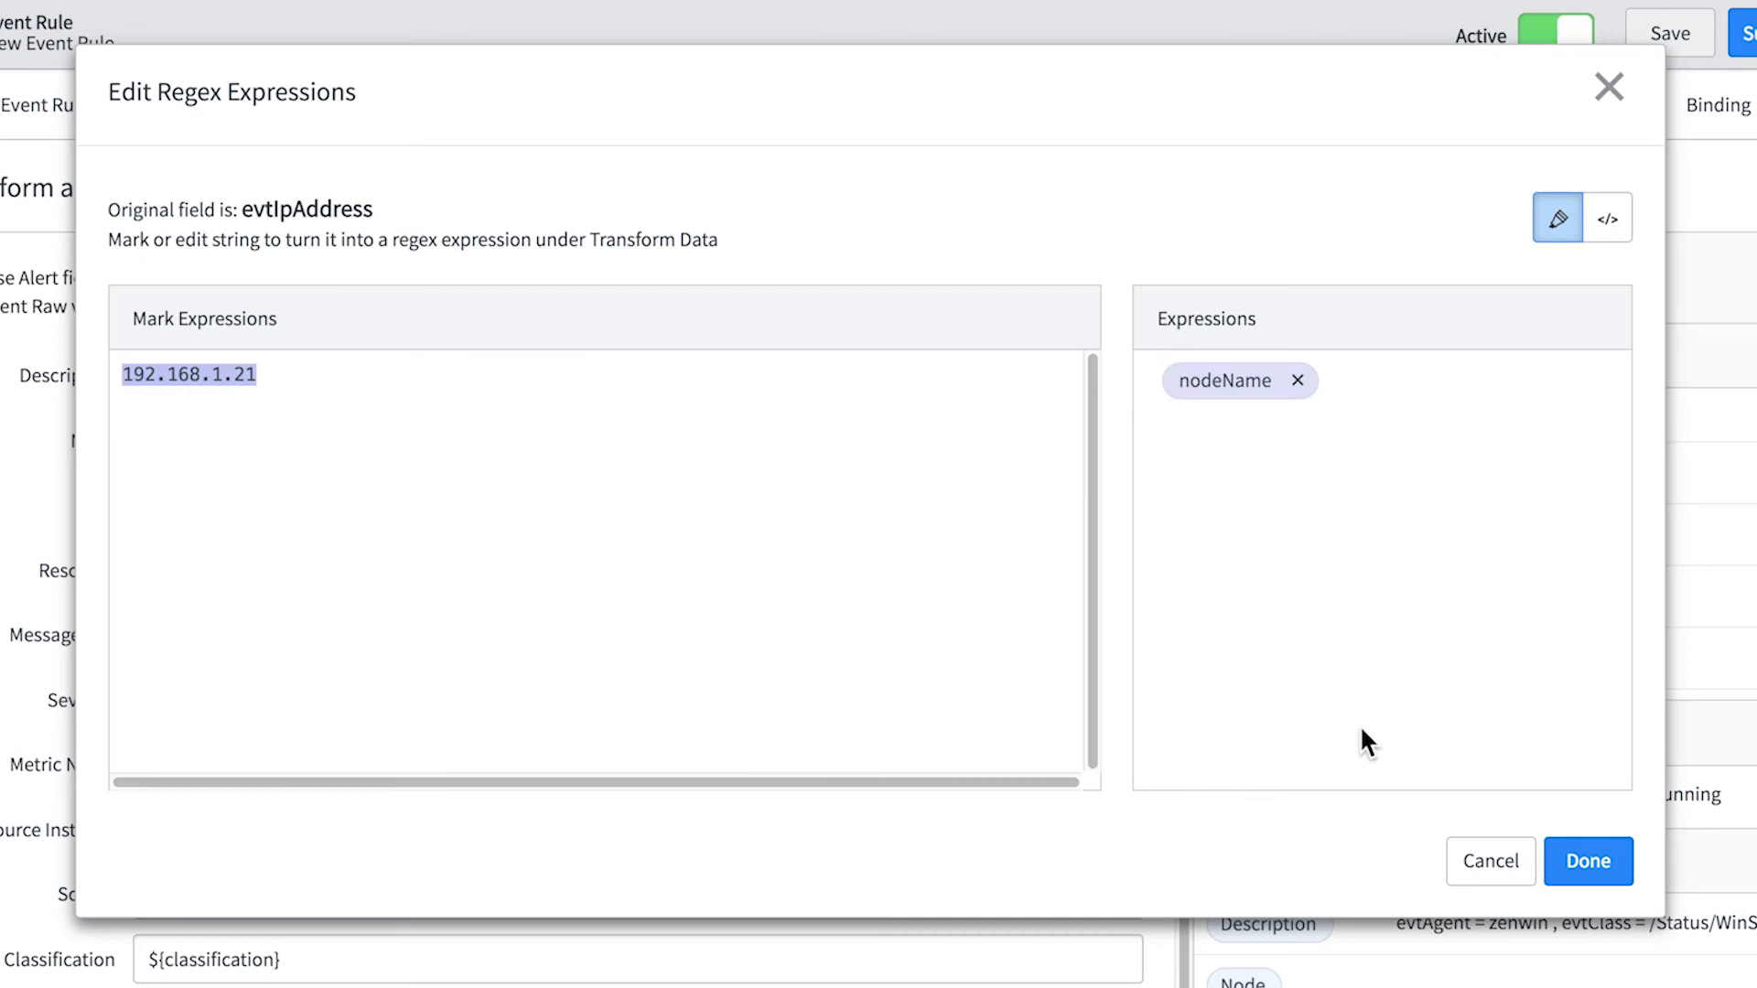
{"action": "left_click", "coordinate": [1588, 863]}
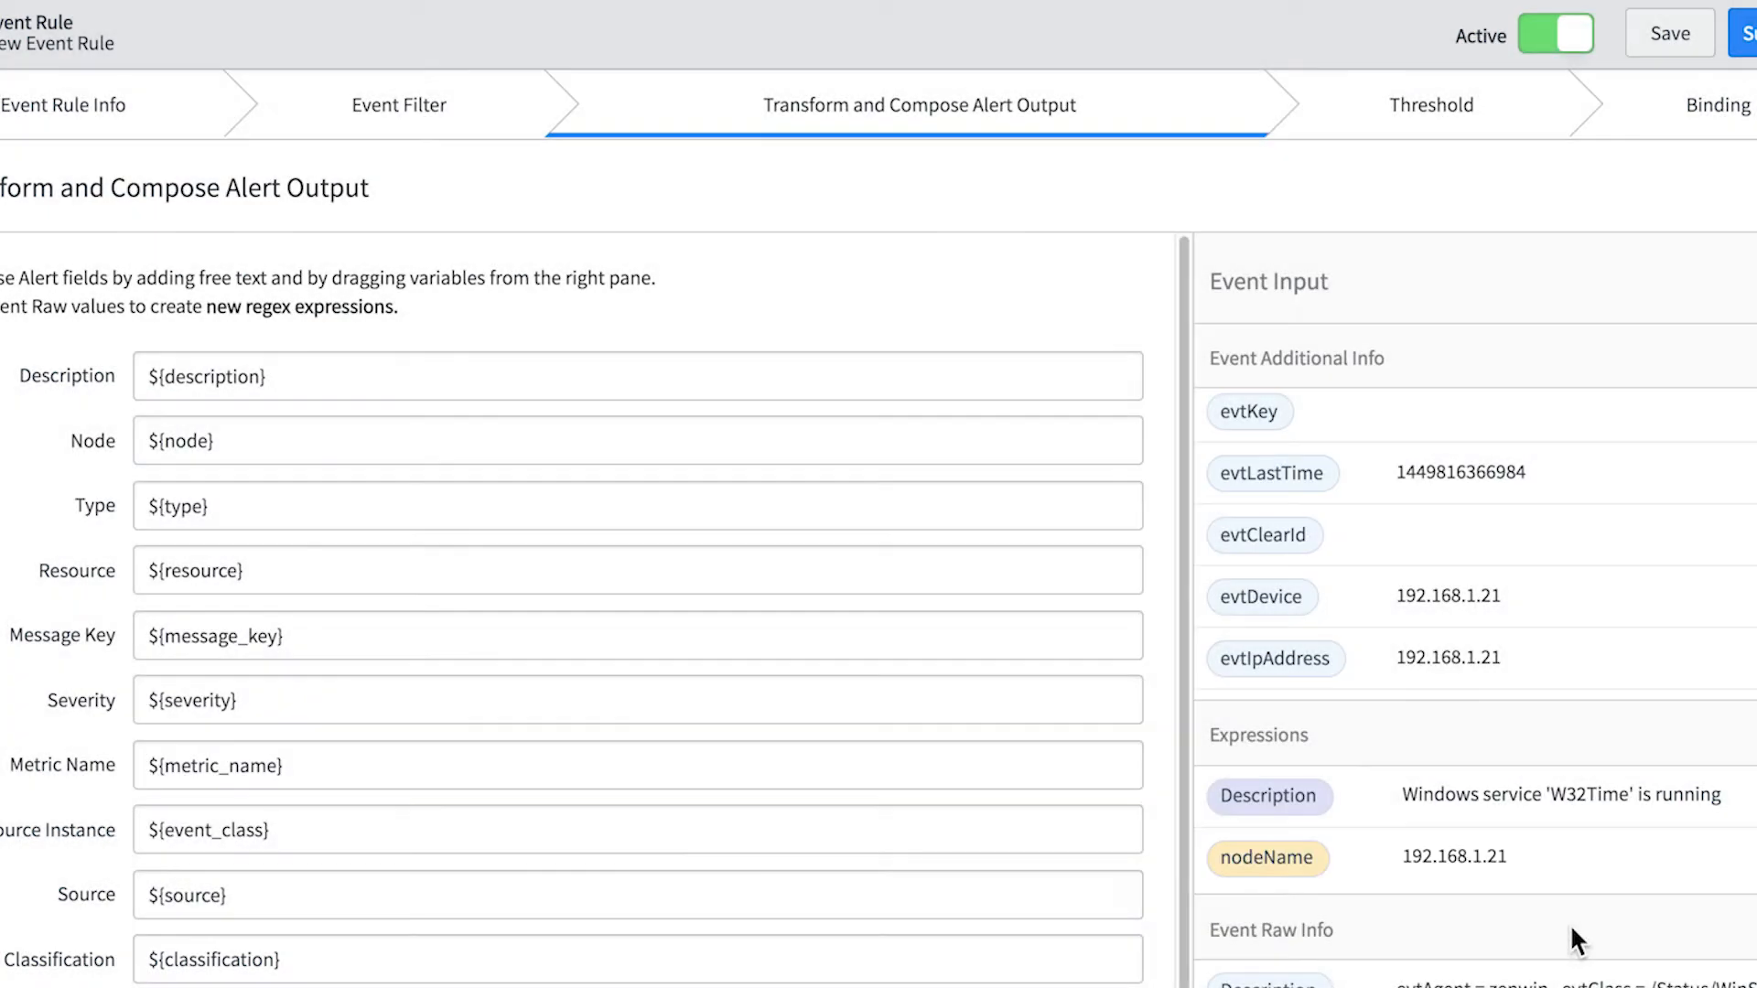
Replace the Node field's content in the alert output with the nodeName expression.
{"action": "left_click", "coordinate": [407, 297]}
{"action": "key", "text": "BackSpace"}
{"action": "key", "text": "BackSpace"}
{"action": "key", "text": "BackSpace"}
{"action": "key", "text": "BackSpace"}
{"action": "key", "text": "BackSpace"}
{"action": "key", "text": "BackSpace"}
{"action": "key", "text": "BackSpace"}
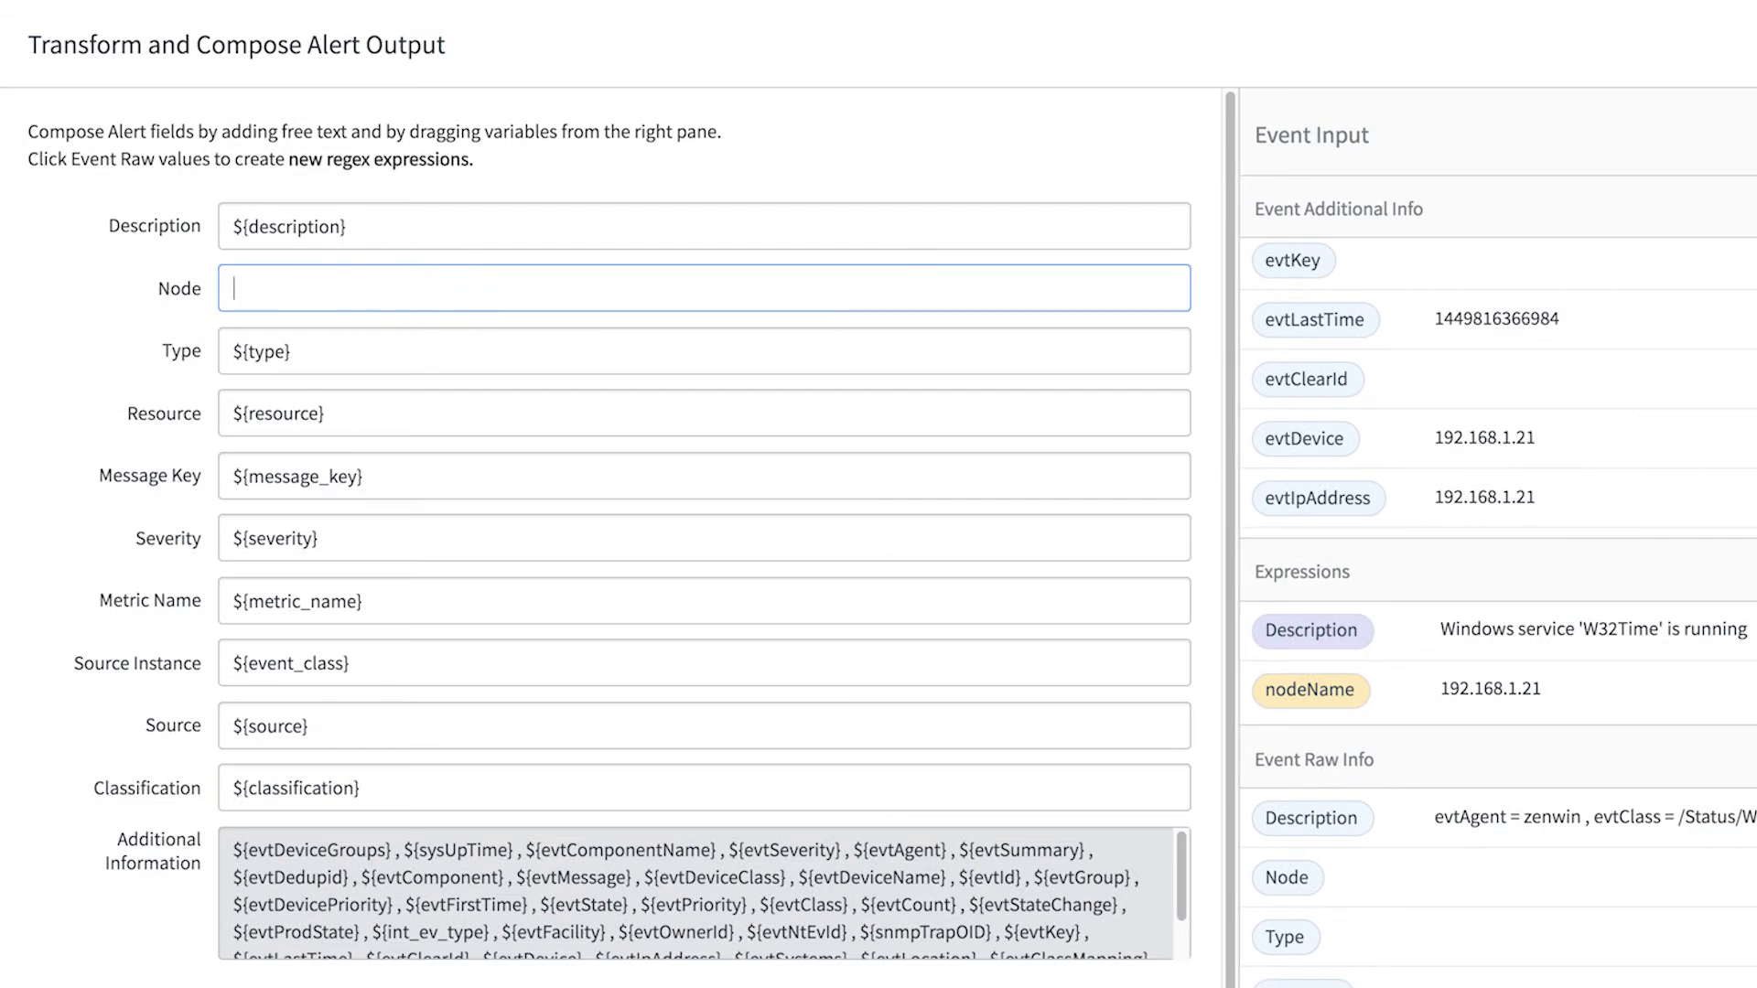
{"action": "left_click_drag", "start_coordinate": [1181, 646], "coordinate": [375, 291]}
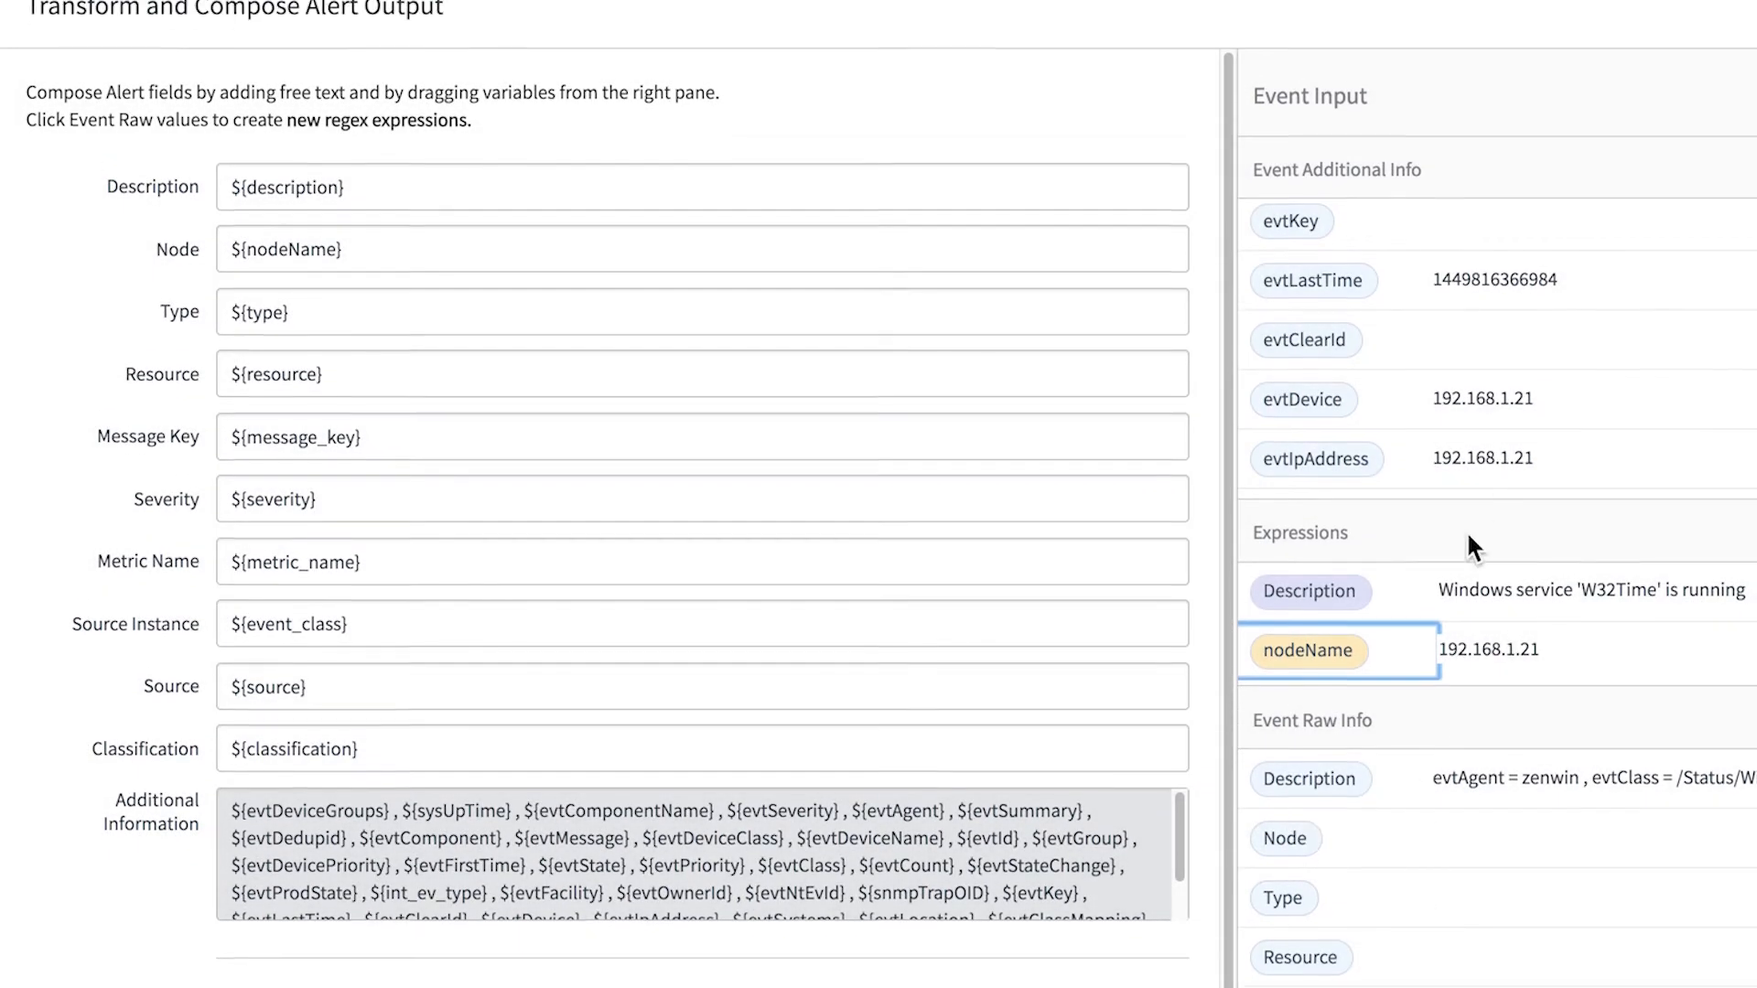
Write the regex \/.+\/(.+) for the evtClass value and name its captured expression eventType.
{"action": "scroll", "coordinate": [1667, 418], "scroll_direction": "down", "scroll_amount": 5}
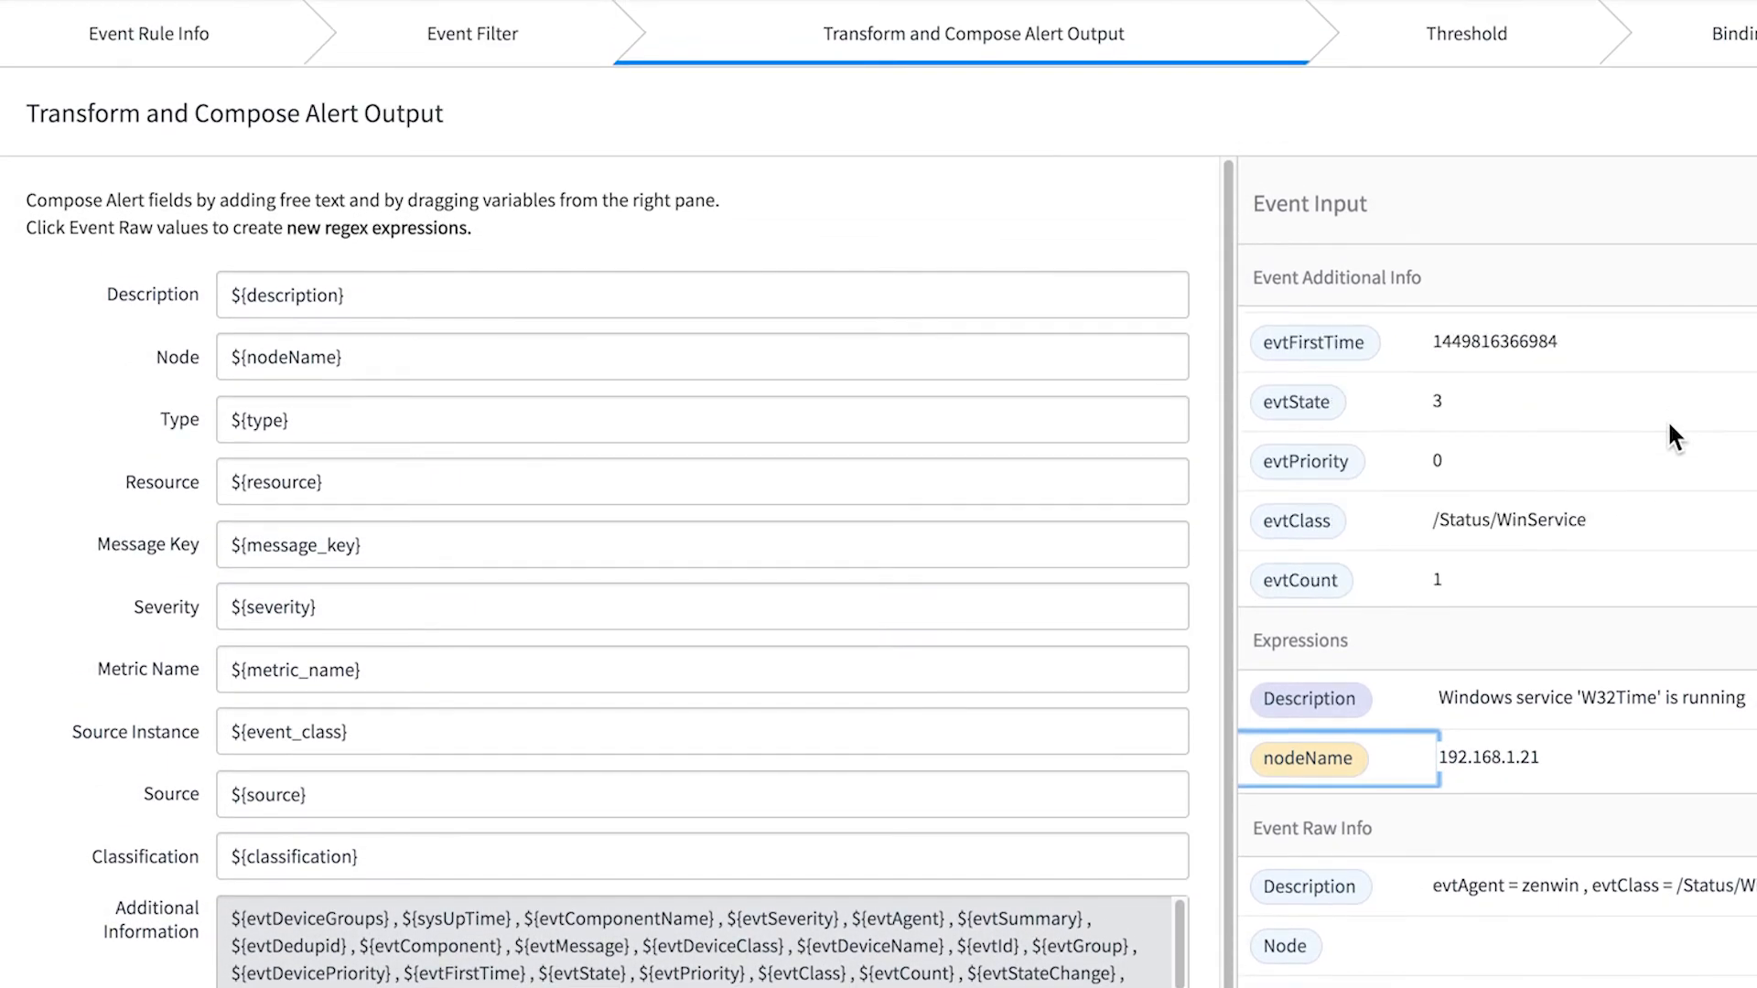
{"action": "left_click", "coordinate": [1318, 529]}
{"action": "left_click", "coordinate": [1630, 148]}
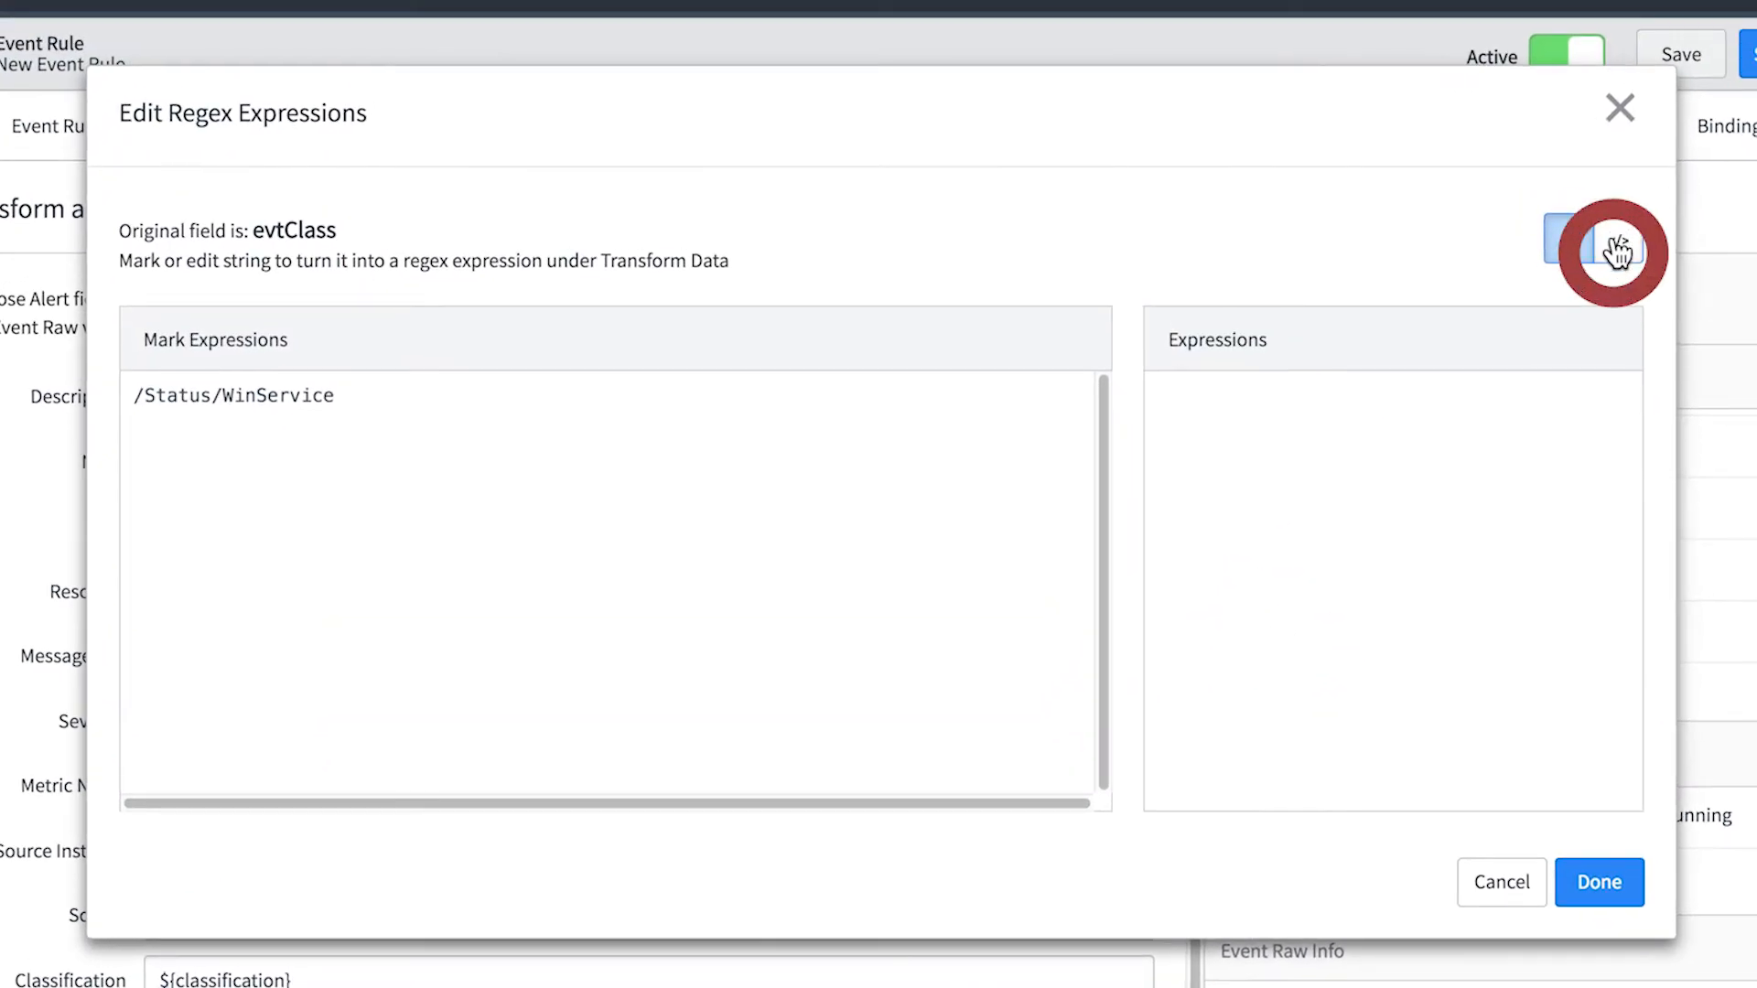
{"action": "left_click_drag", "start_coordinate": [433, 392], "coordinate": [138, 393]}
{"action": "type", "text": "\\/.+\\/(."}
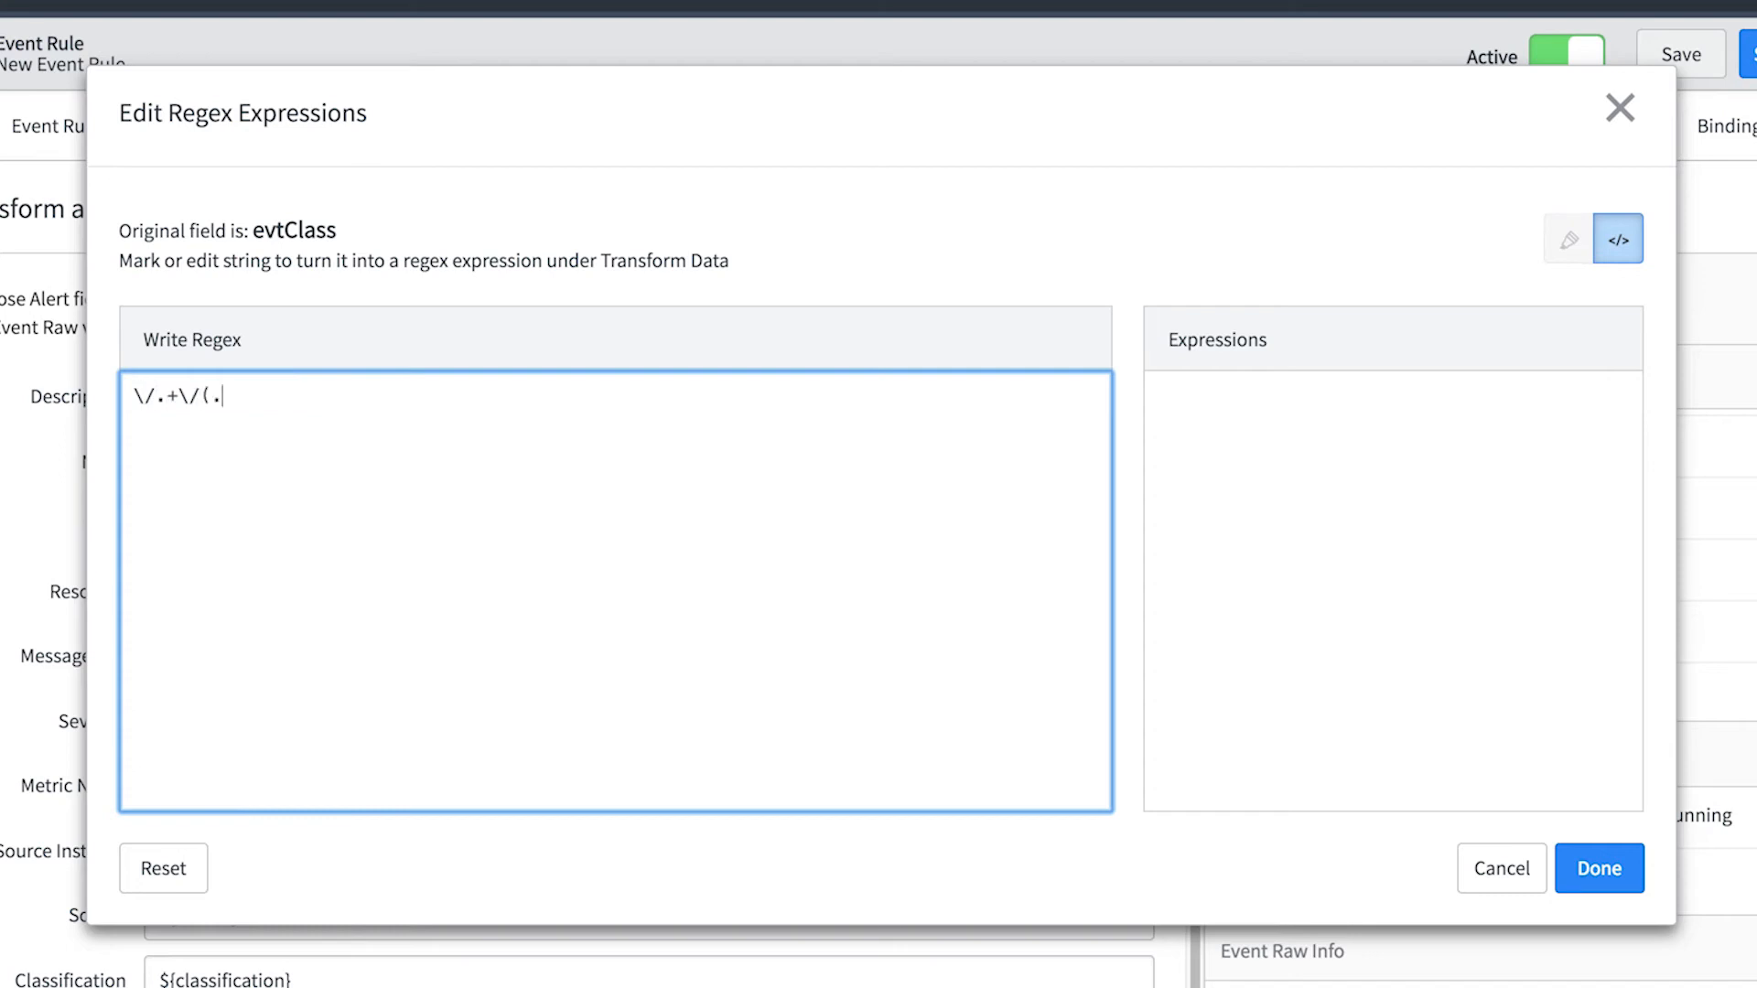
{"action": "type", "text": "+)"}
{"action": "left_click", "coordinate": [1199, 414]}
{"action": "type", "text": "even"}
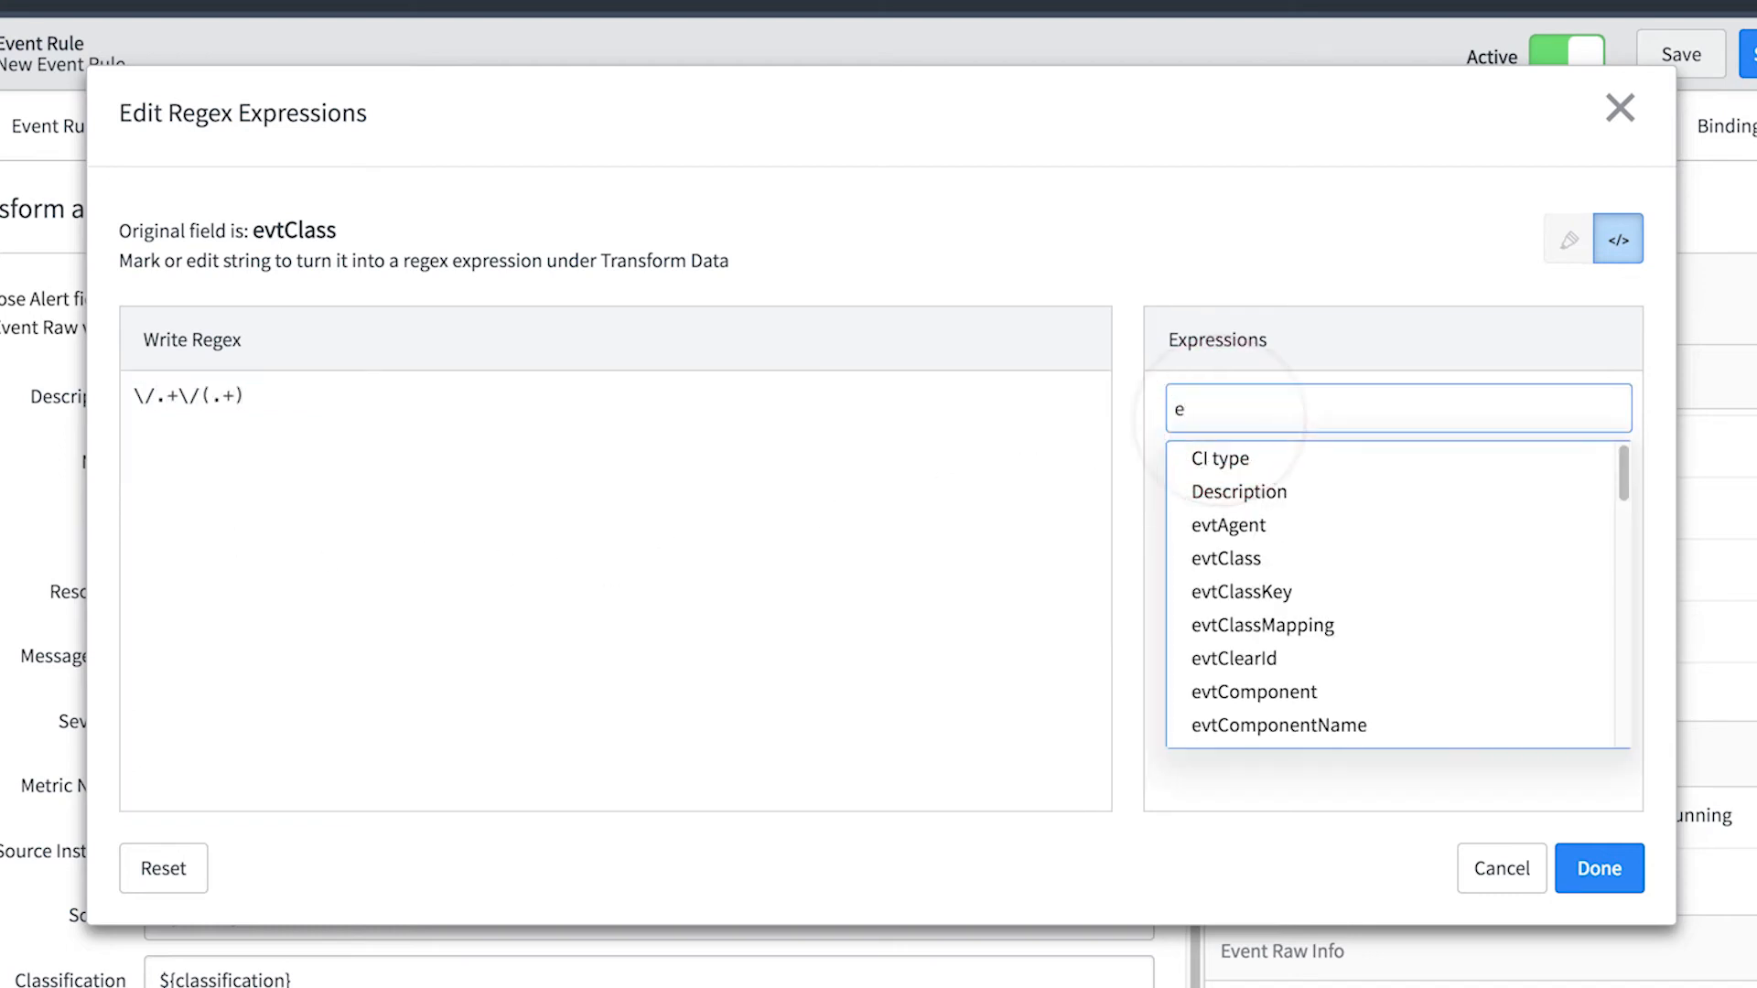
{"action": "type", "text": "tType"}
{"action": "key", "text": "Return"}
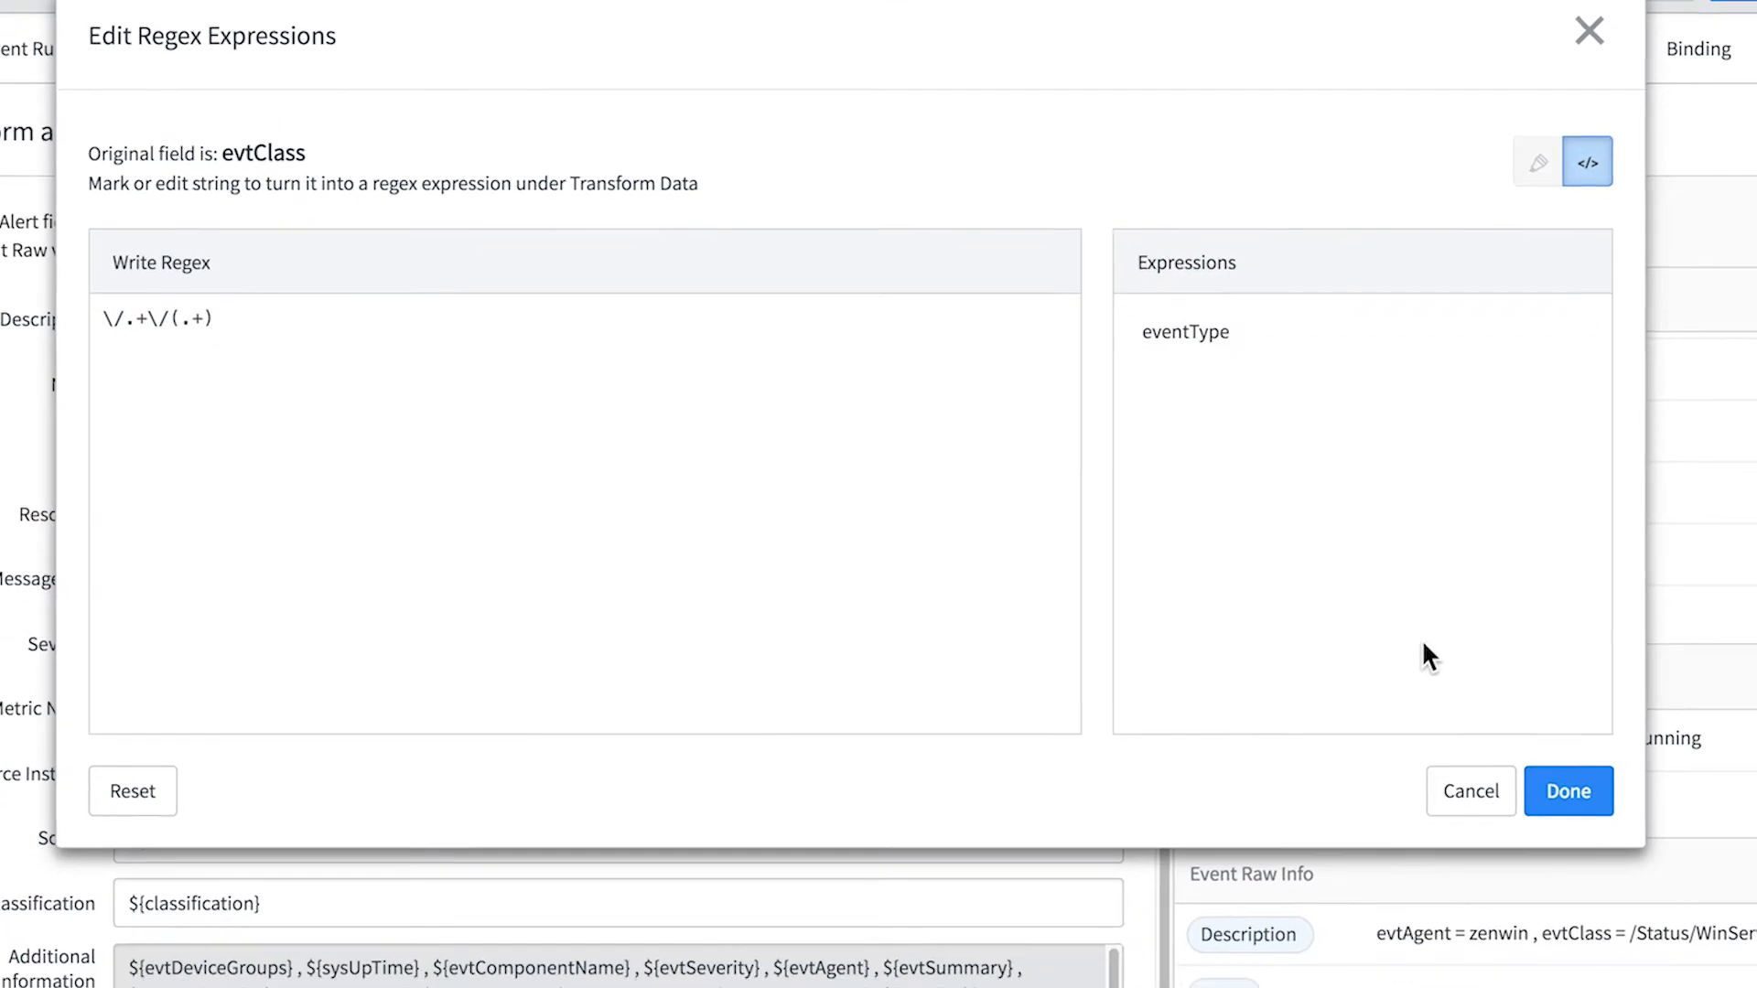
{"action": "left_click", "coordinate": [1597, 881]}
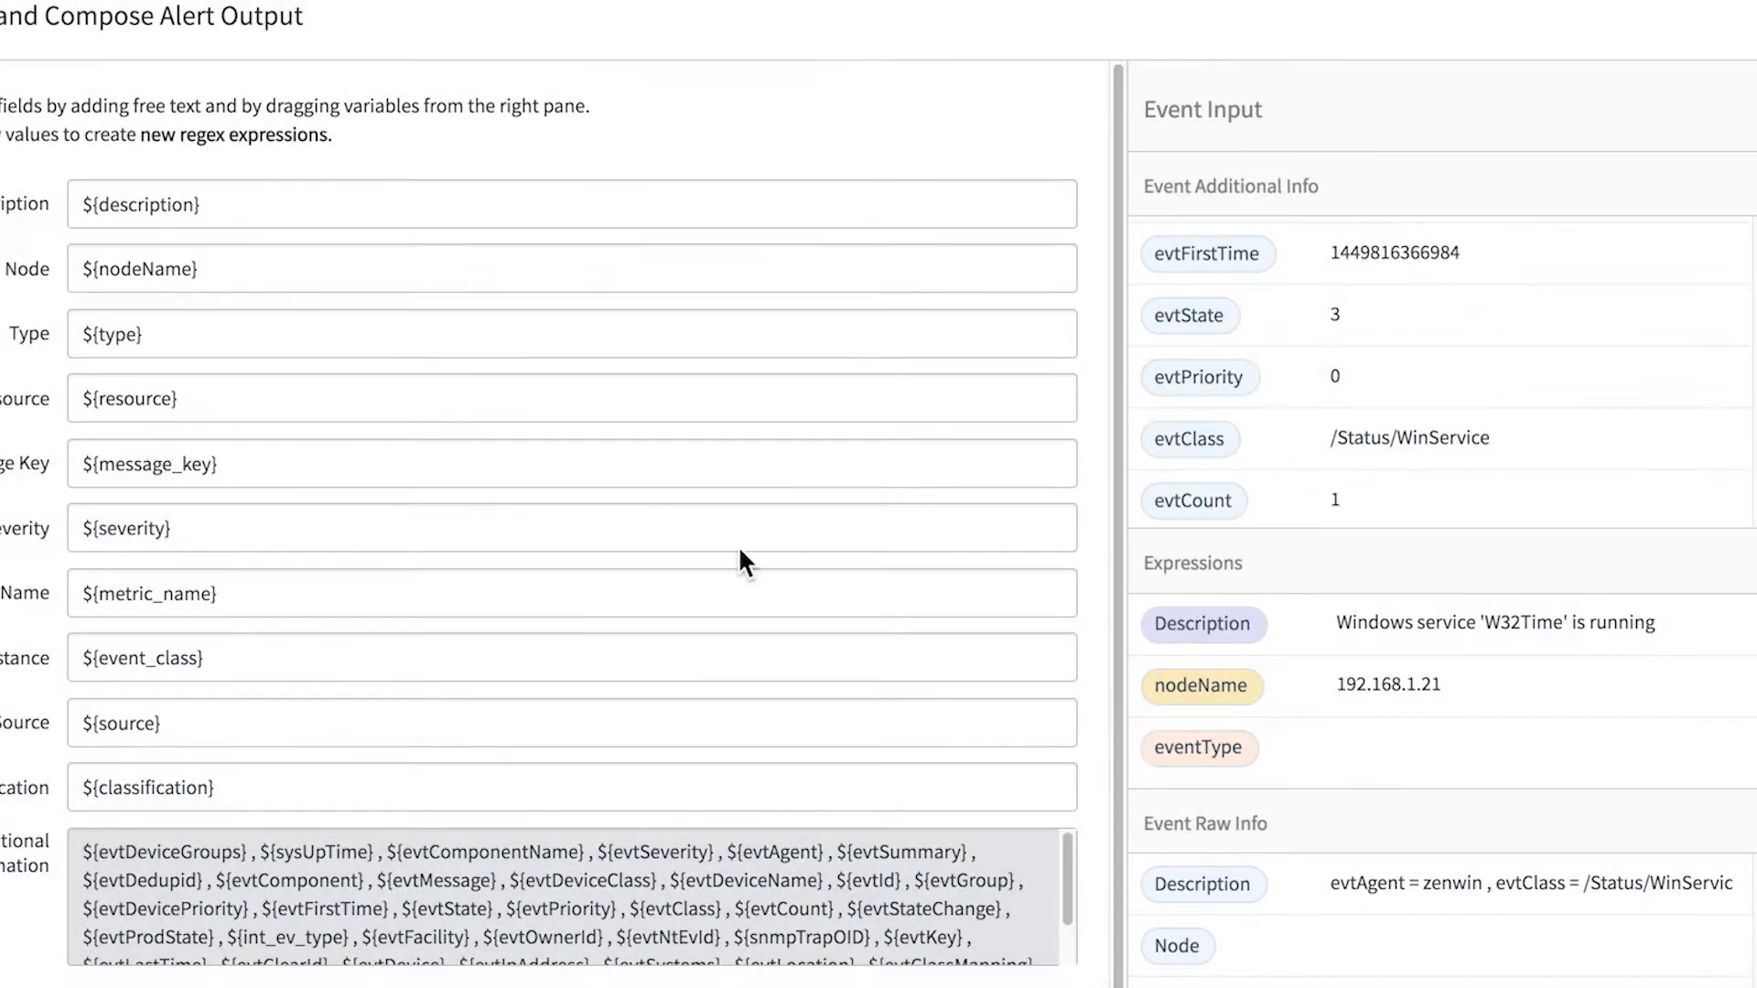
Replace the Type field's content in the alert output with the eventType expression.
{"action": "left_click", "coordinate": [239, 336]}
{"action": "key", "text": "BackSpace"}
{"action": "key", "text": "BackSpace"}
{"action": "key", "text": "BackSpace"}
{"action": "key", "text": "BackSpace"}
{"action": "key", "text": "BackSpace"}
{"action": "key", "text": "BackSpace"}
{"action": "key", "text": "BackSpace"}
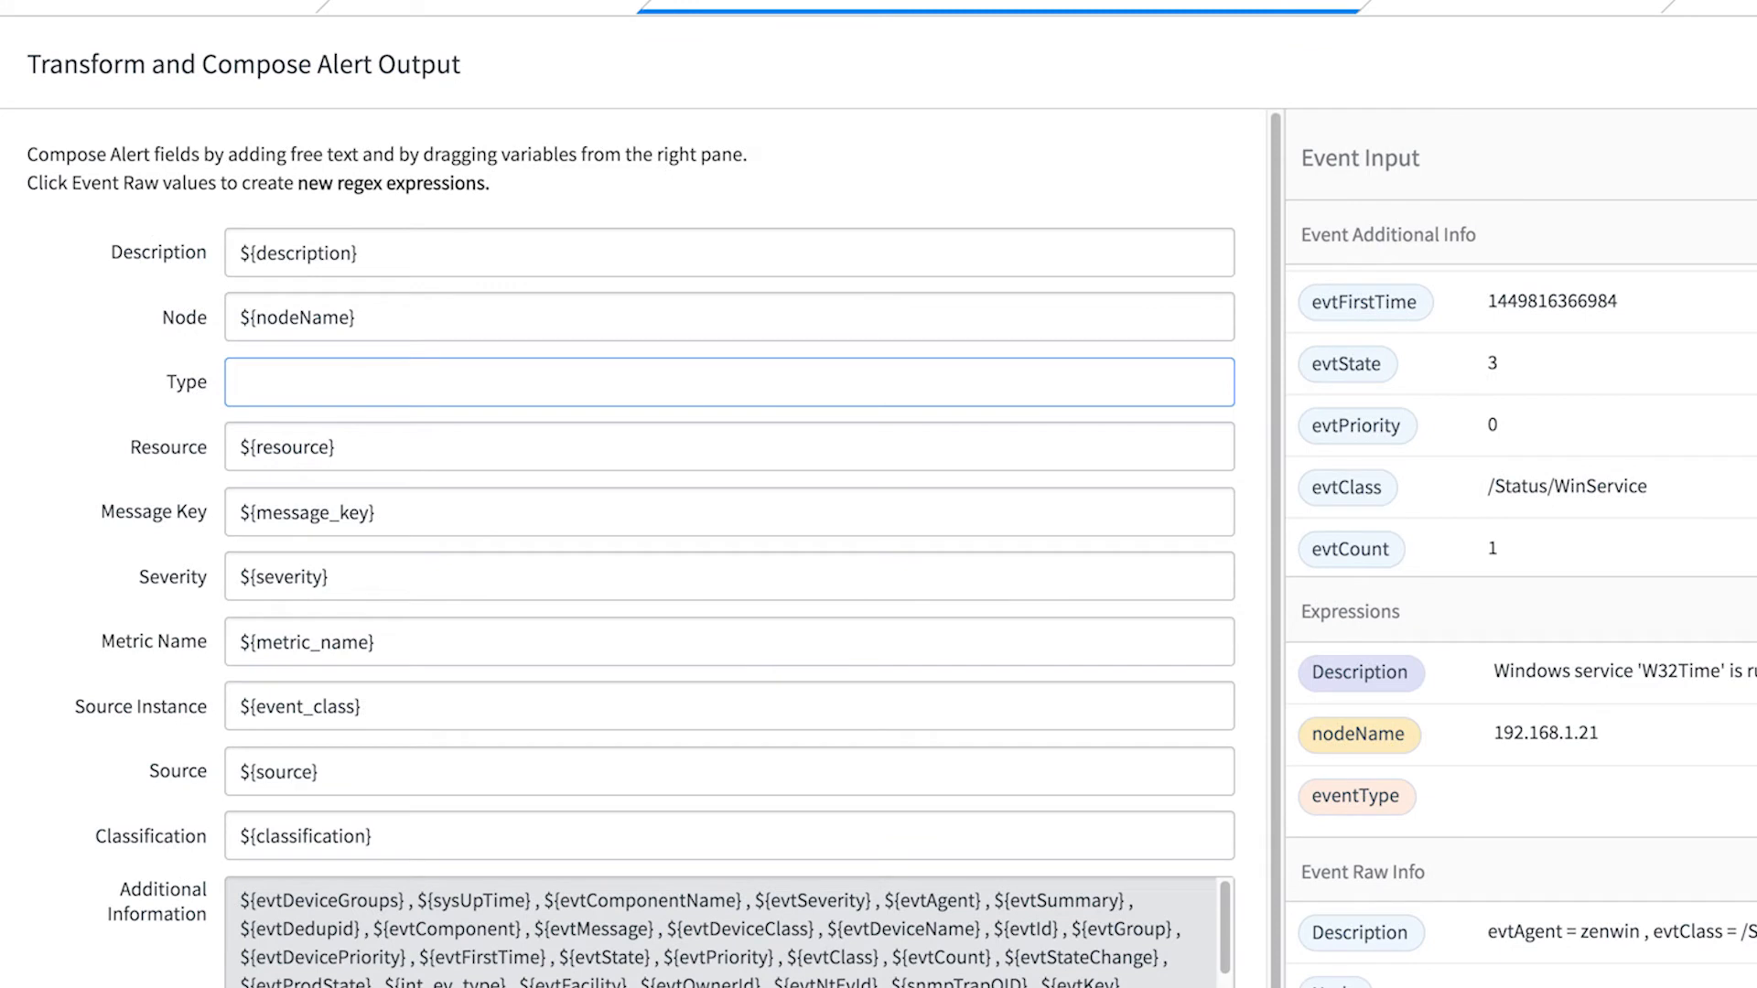
{"action": "left_click_drag", "start_coordinate": [1336, 806], "coordinate": [463, 381]}
Replace the Resource field's content in the alert output with the evtComponent variable.
{"action": "left_click", "coordinate": [420, 446]}
{"action": "key", "text": "BackSpace"}
{"action": "key", "text": "BackSpace"}
{"action": "key", "text": "BackSpace"}
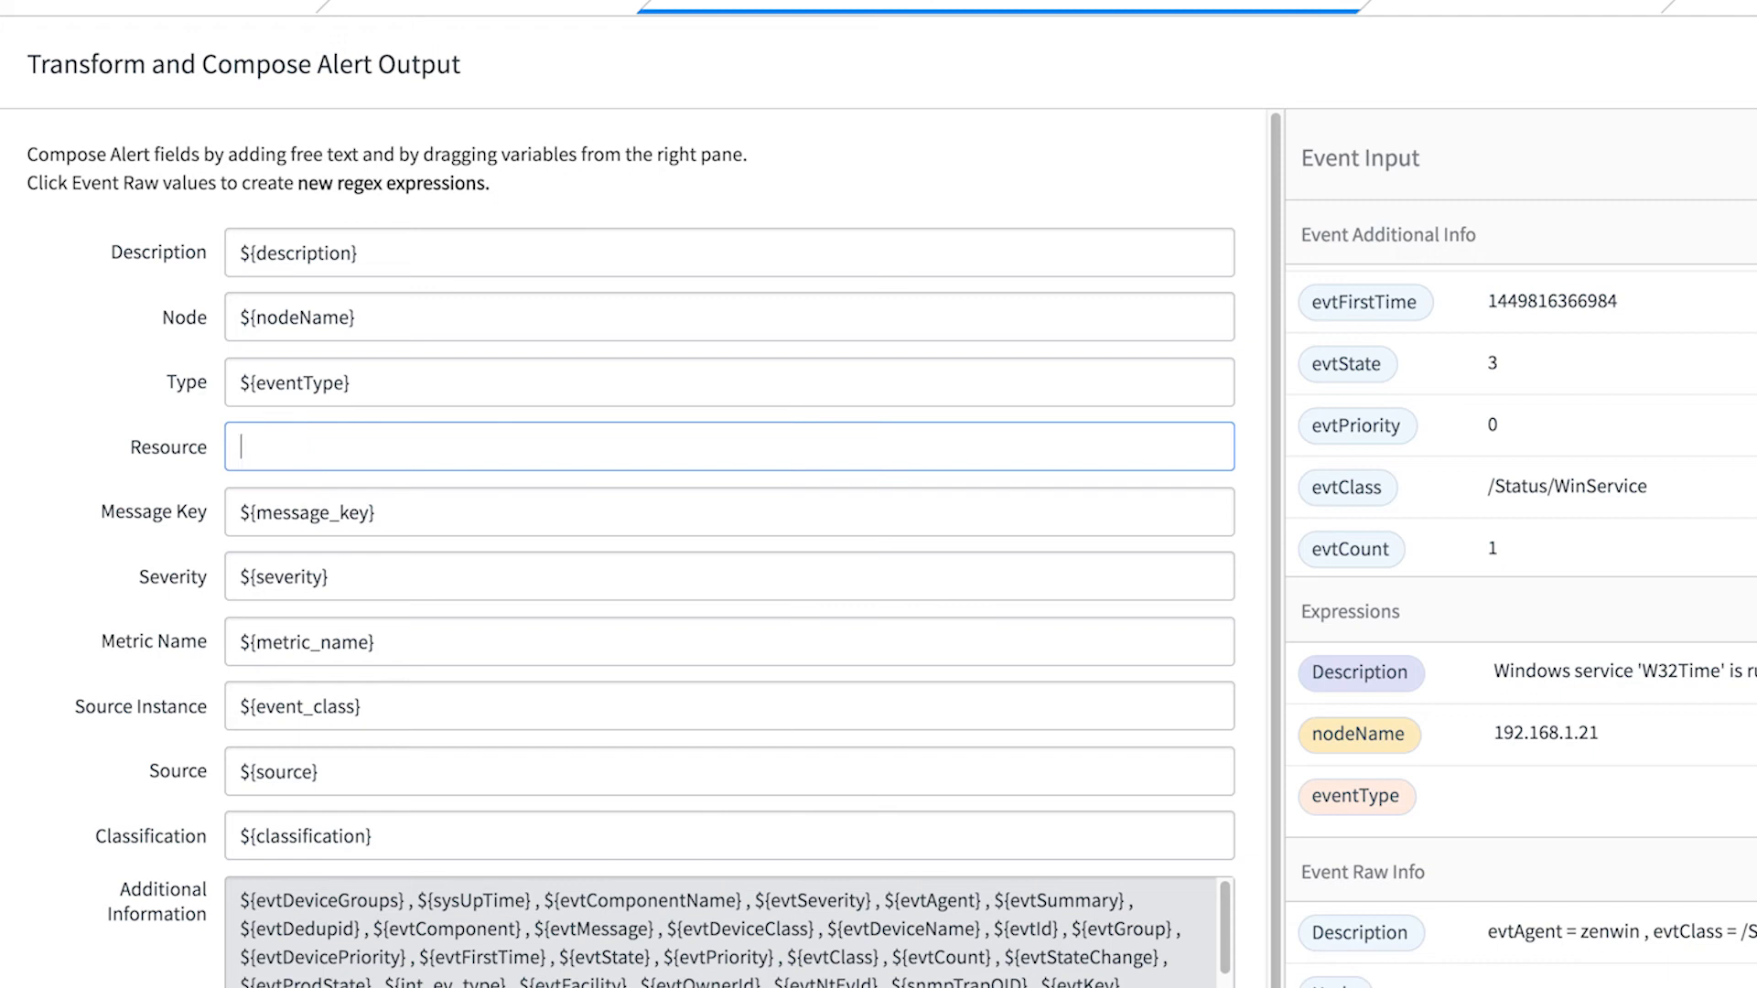
{"action": "scroll", "coordinate": [1491, 430], "scroll_direction": "up", "scroll_amount": 5}
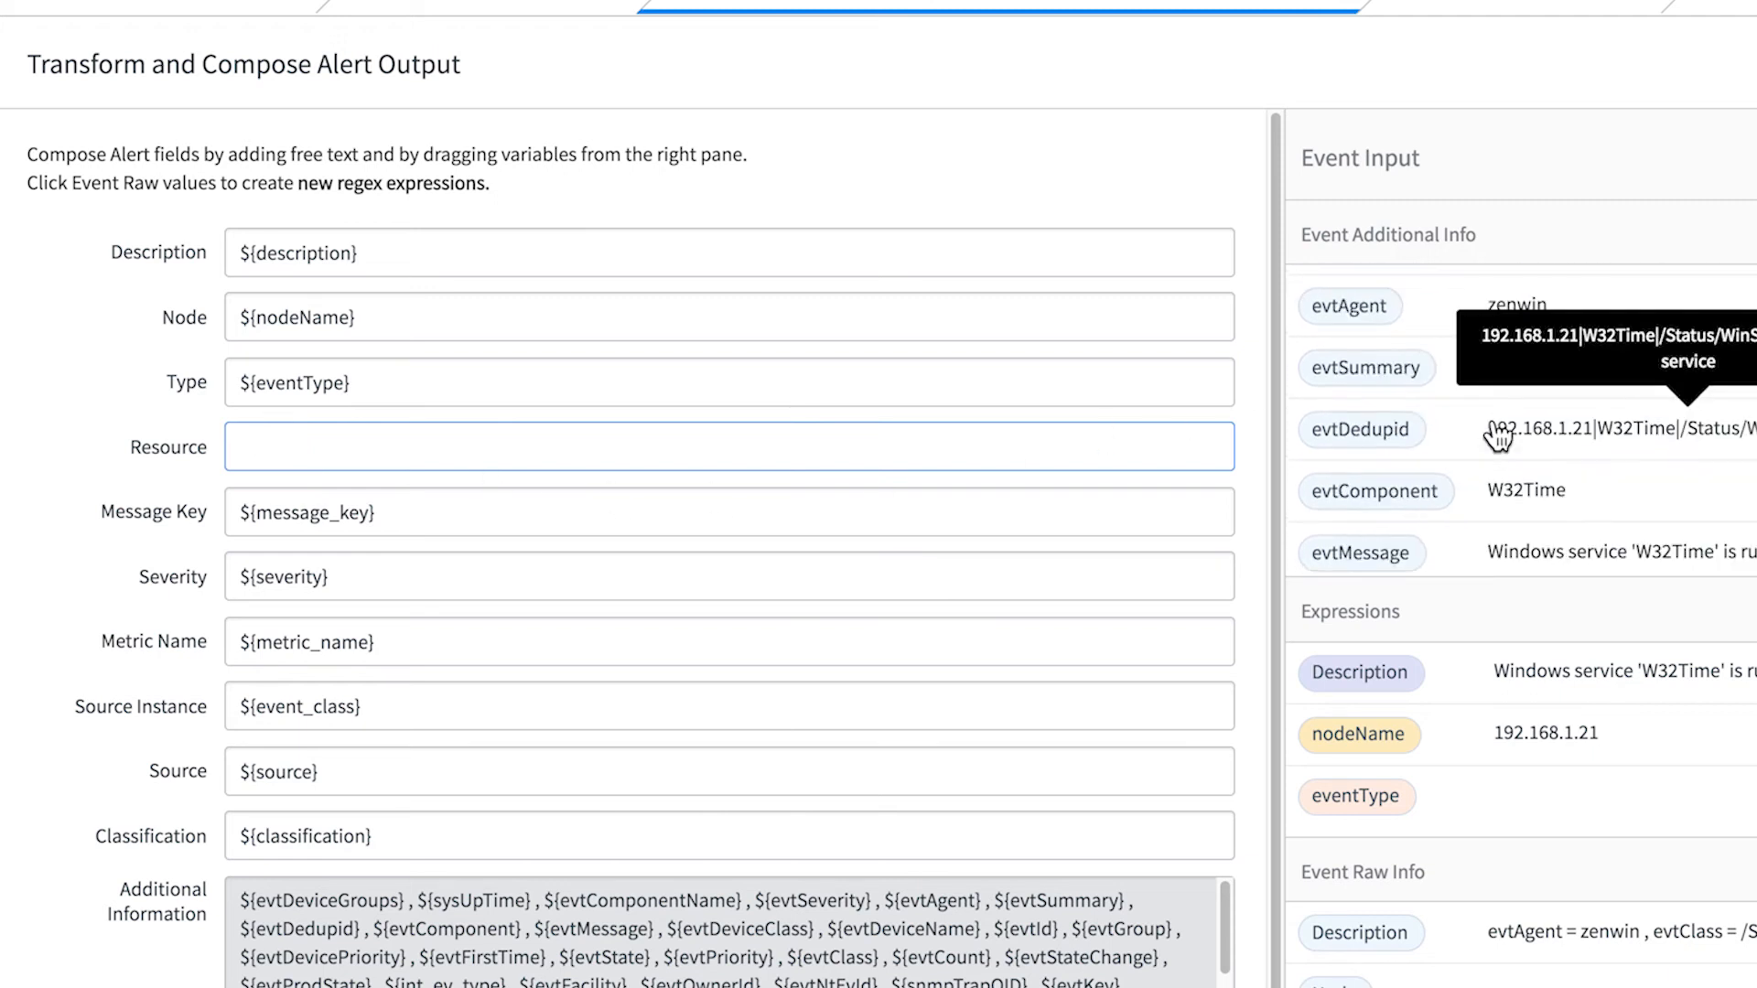
{"action": "left_click_drag", "start_coordinate": [1395, 494], "coordinate": [620, 452]}
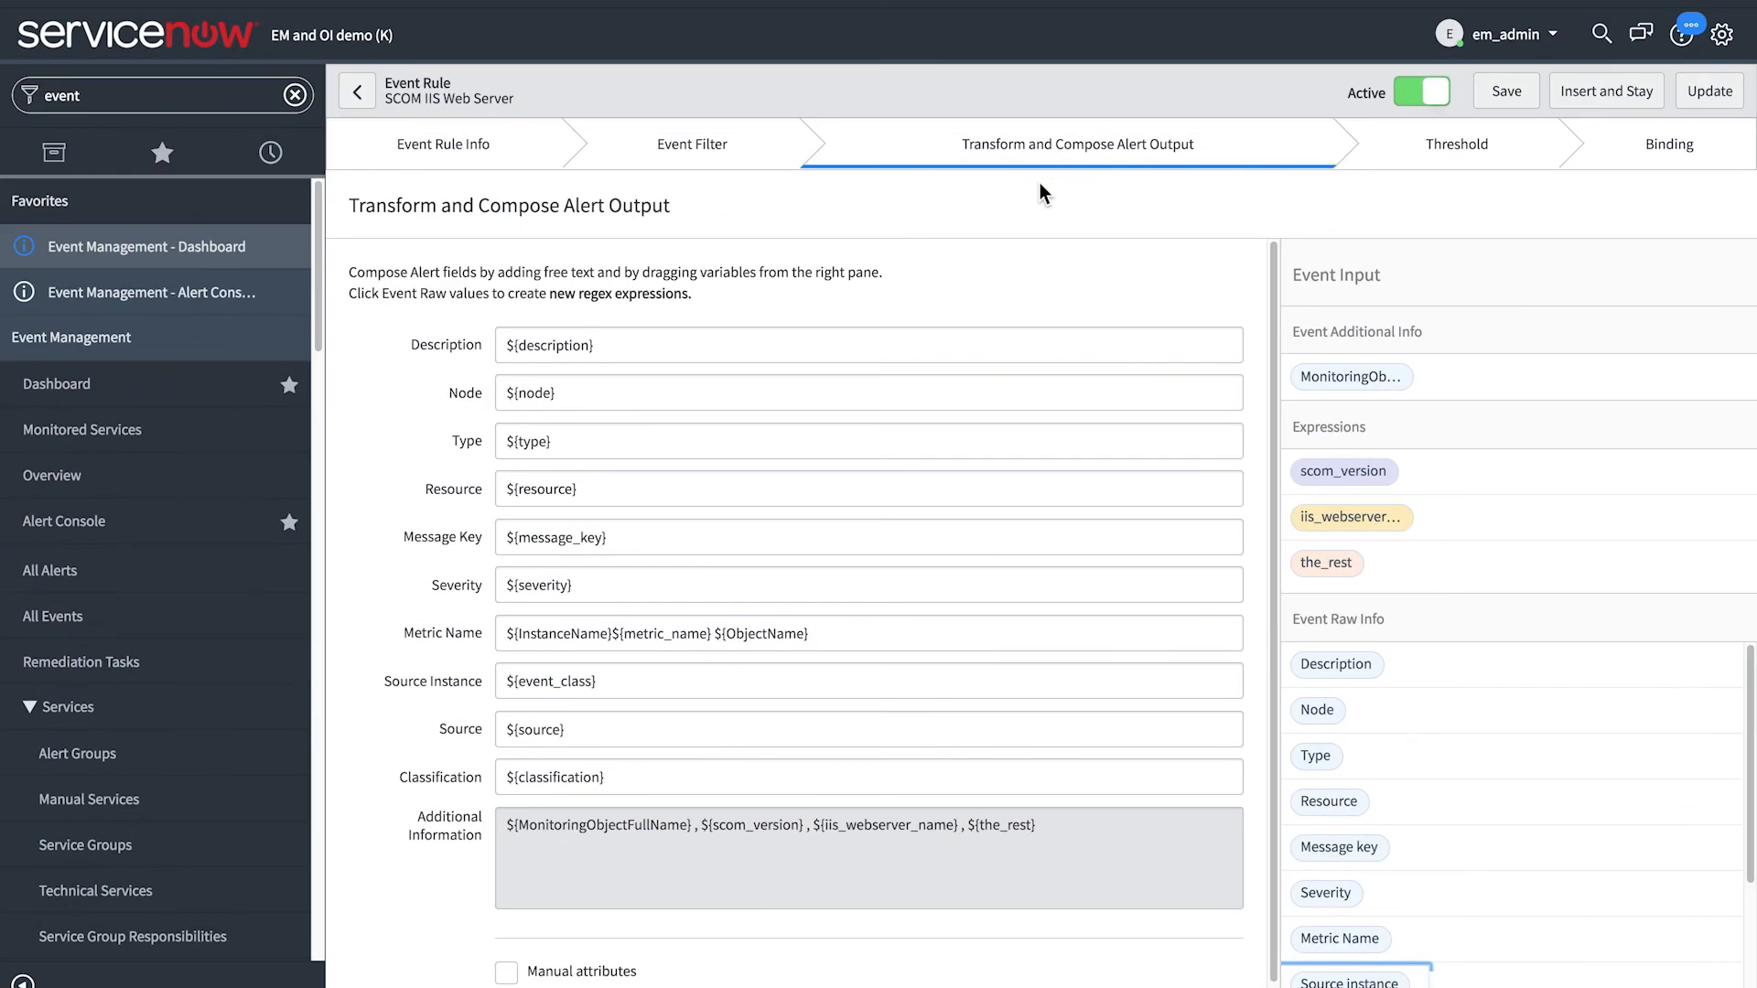
Activate the threshold for the SCOM IIS Web Server rule, creating alerts when the count occurs 4 times over 10 seconds.
{"action": "left_click", "coordinate": [1470, 149]}
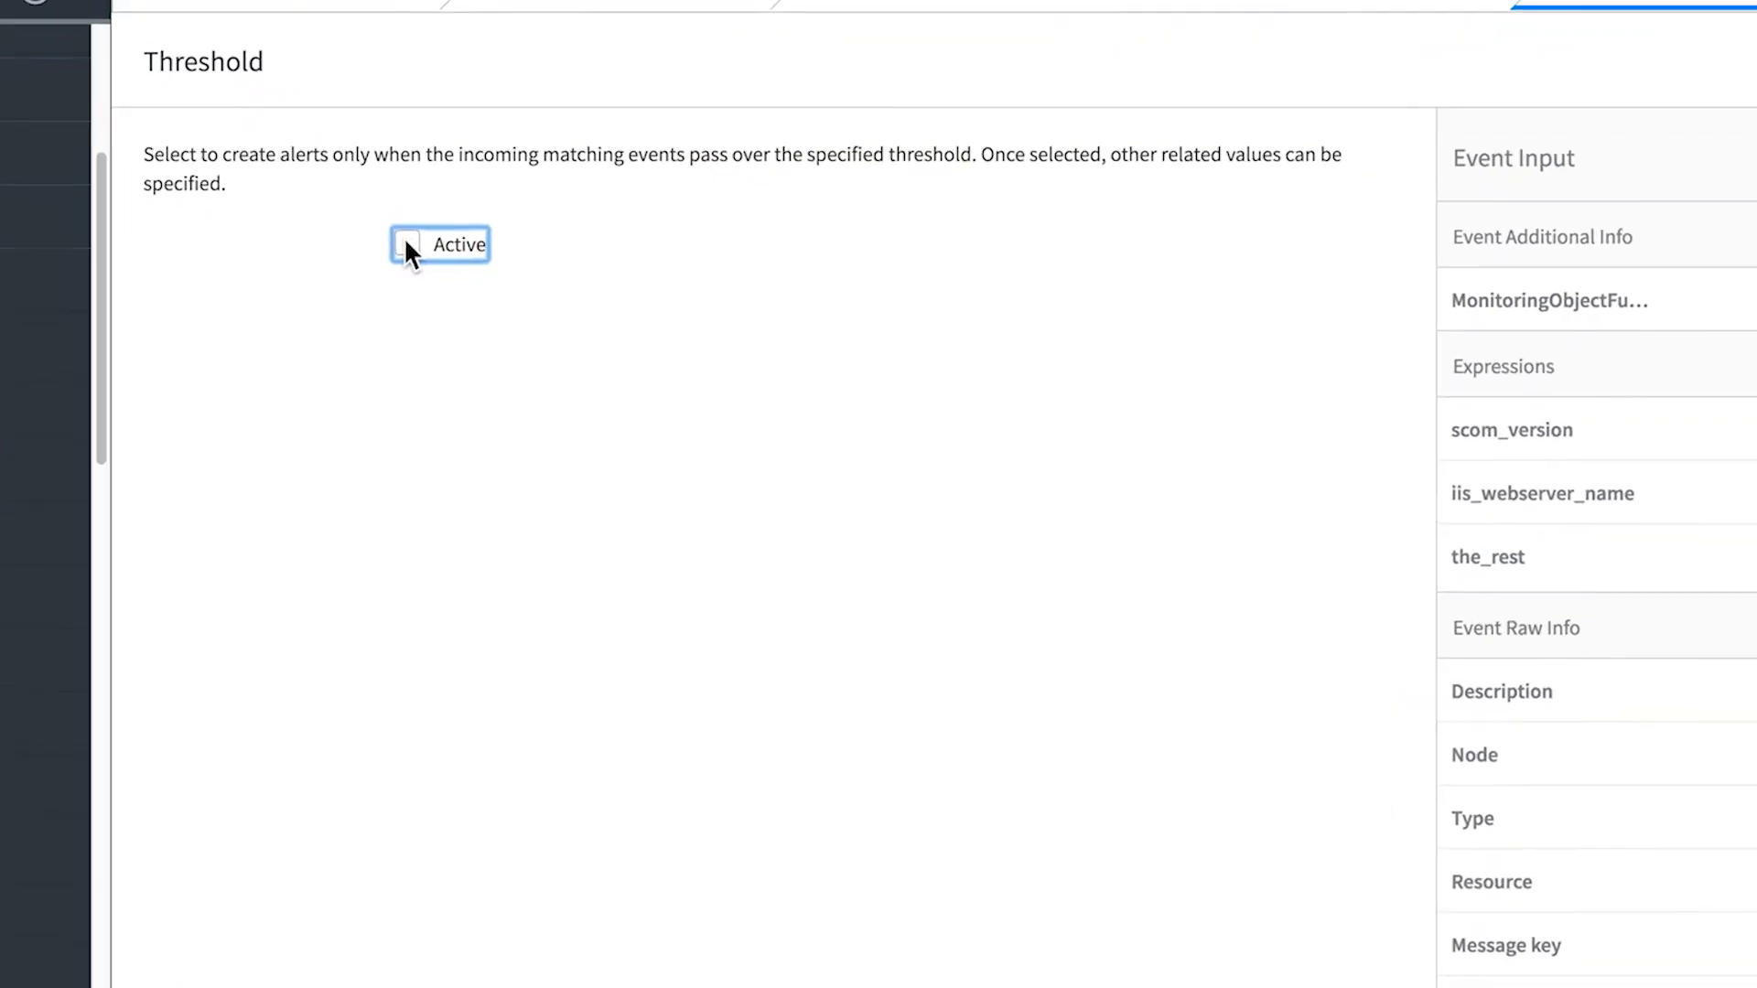
{"action": "left_click", "coordinate": [405, 244]}
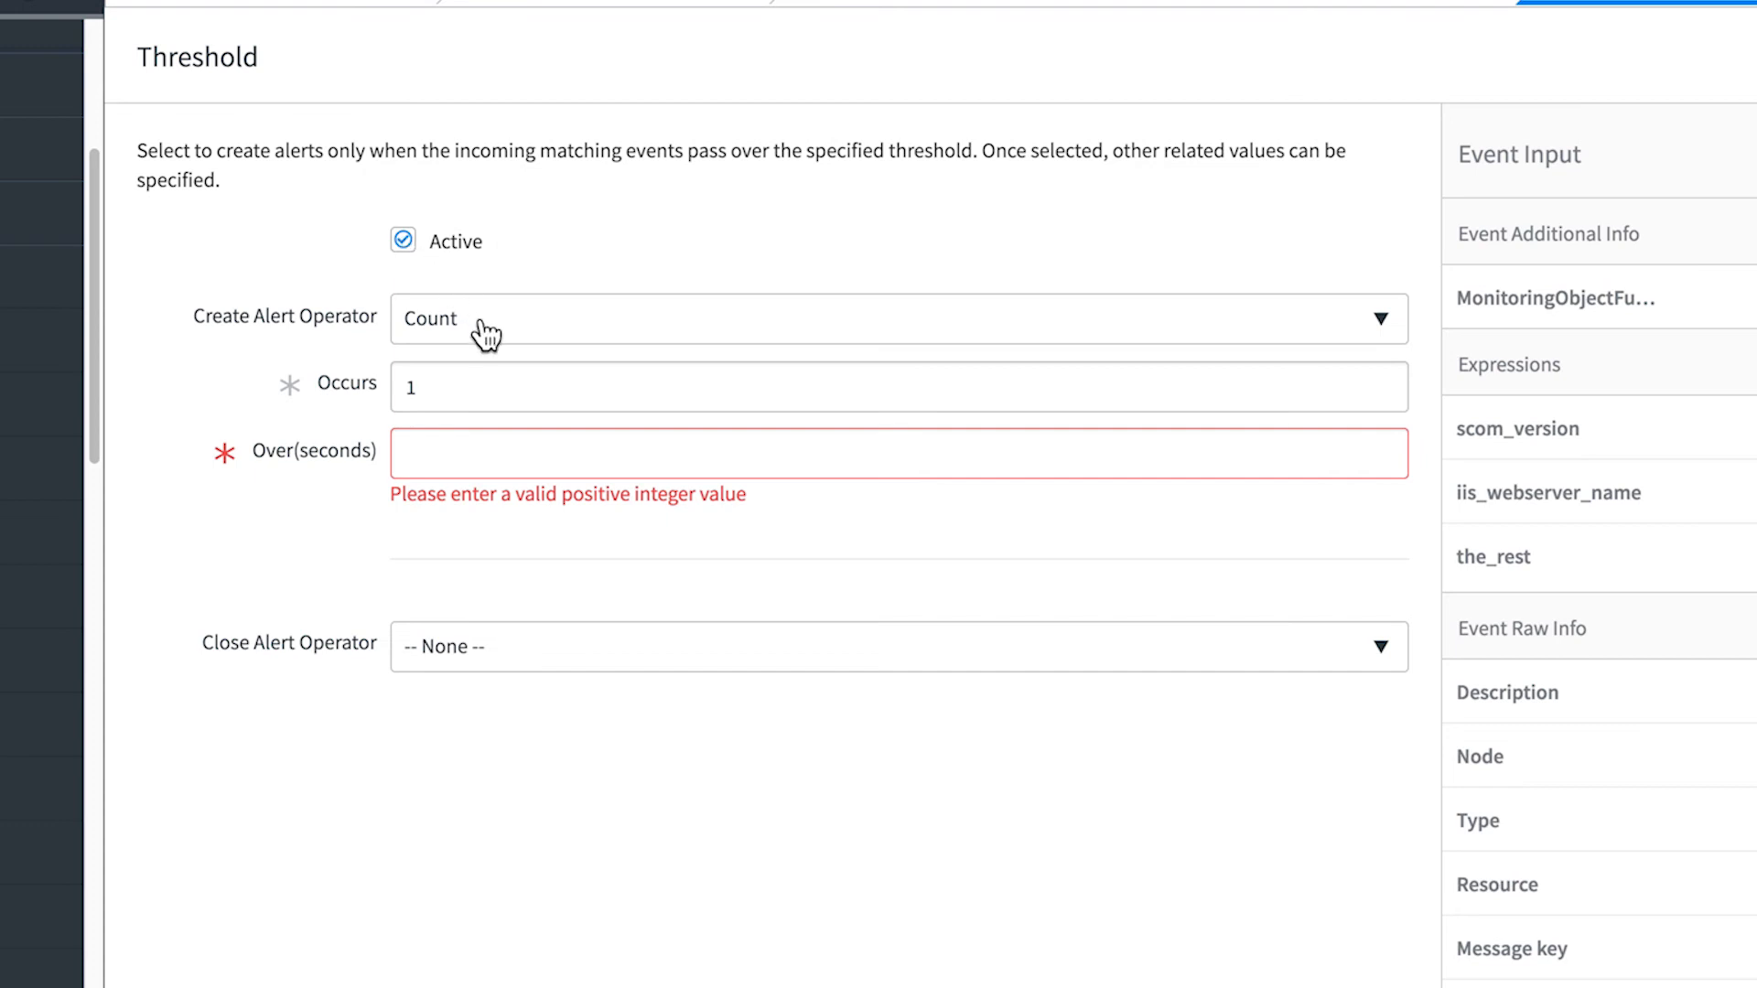
{"action": "left_click", "coordinate": [470, 376]}
{"action": "key", "text": "BackSpace"}
{"action": "type", "text": "4"}
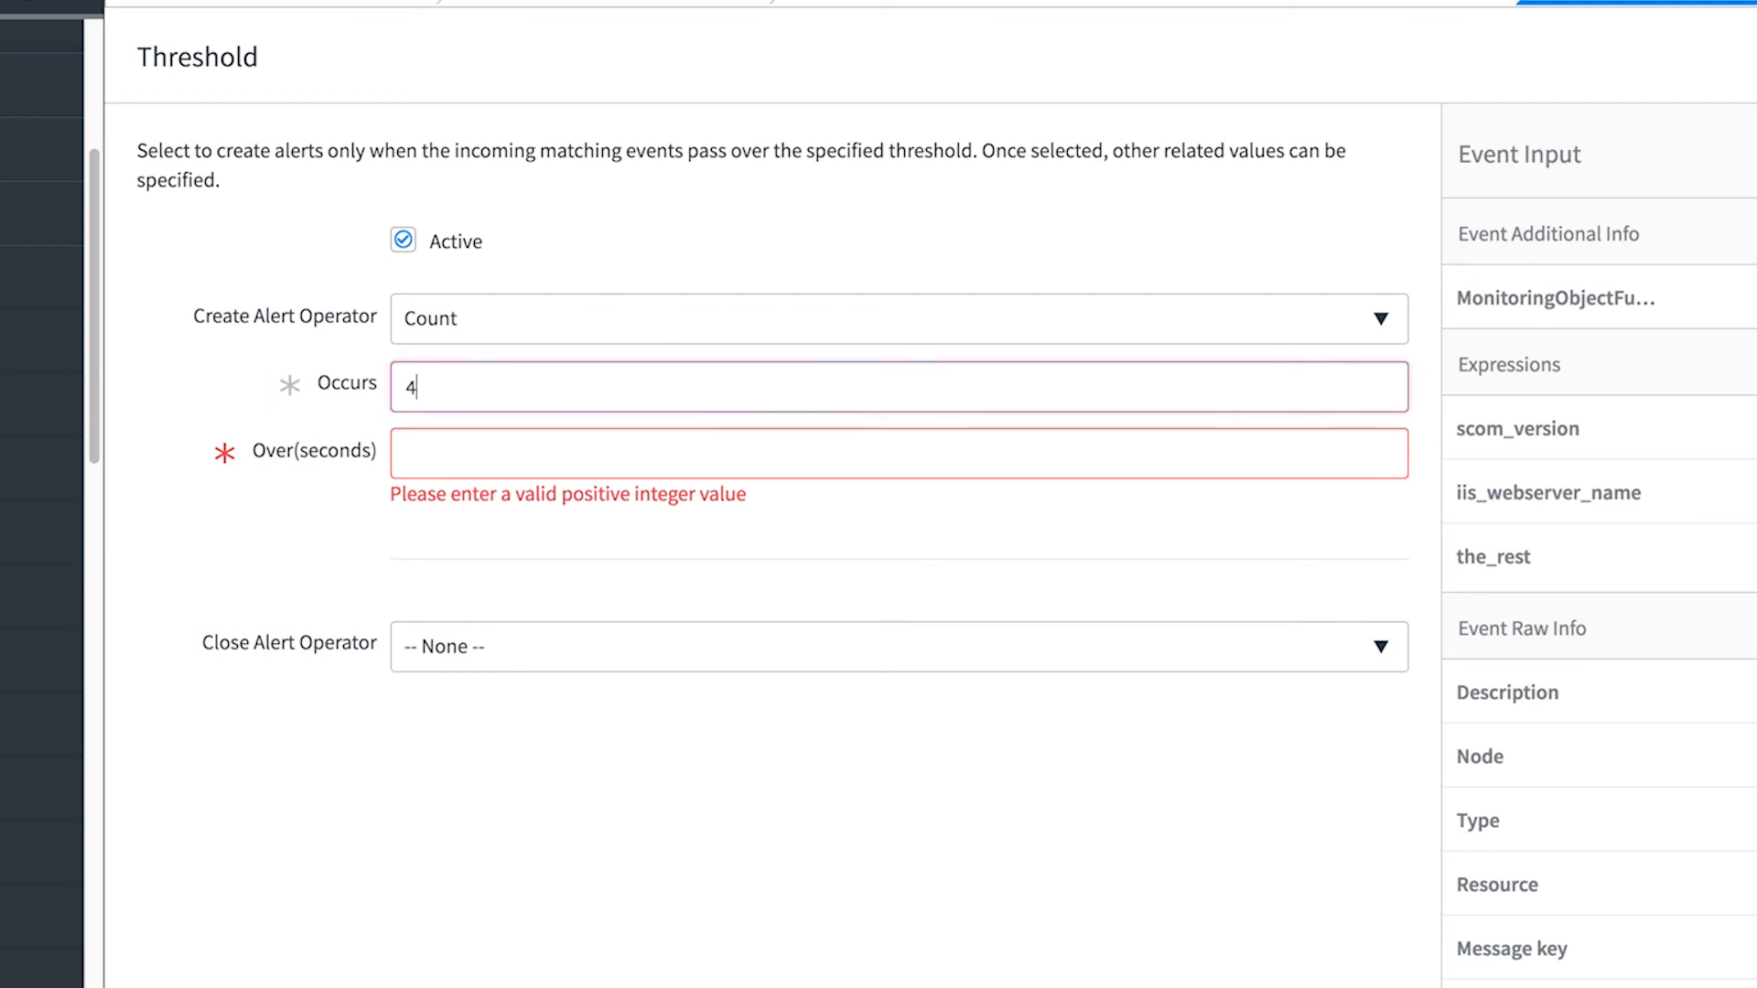
{"action": "left_click", "coordinate": [469, 439]}
{"action": "type", "text": "10"}
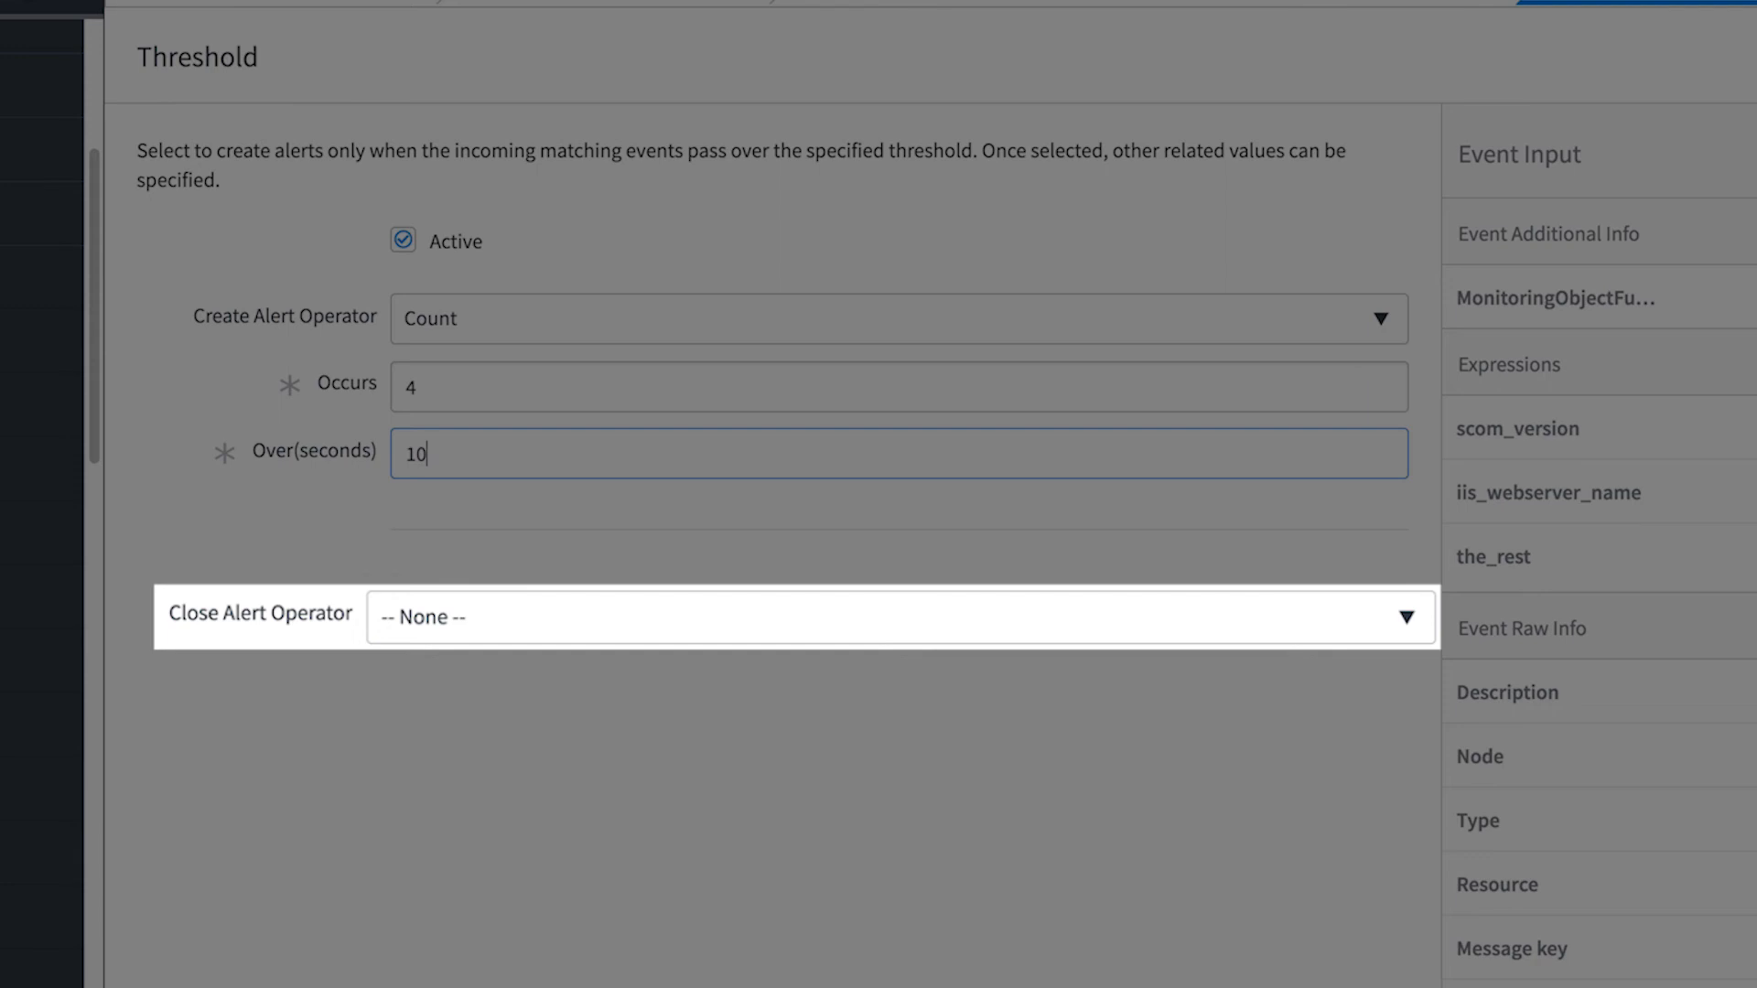
Set the threshold's Close Alert Operator to Idle over 300 seconds.
{"action": "scroll", "coordinate": [491, 453], "scroll_direction": "down", "scroll_amount": 2}
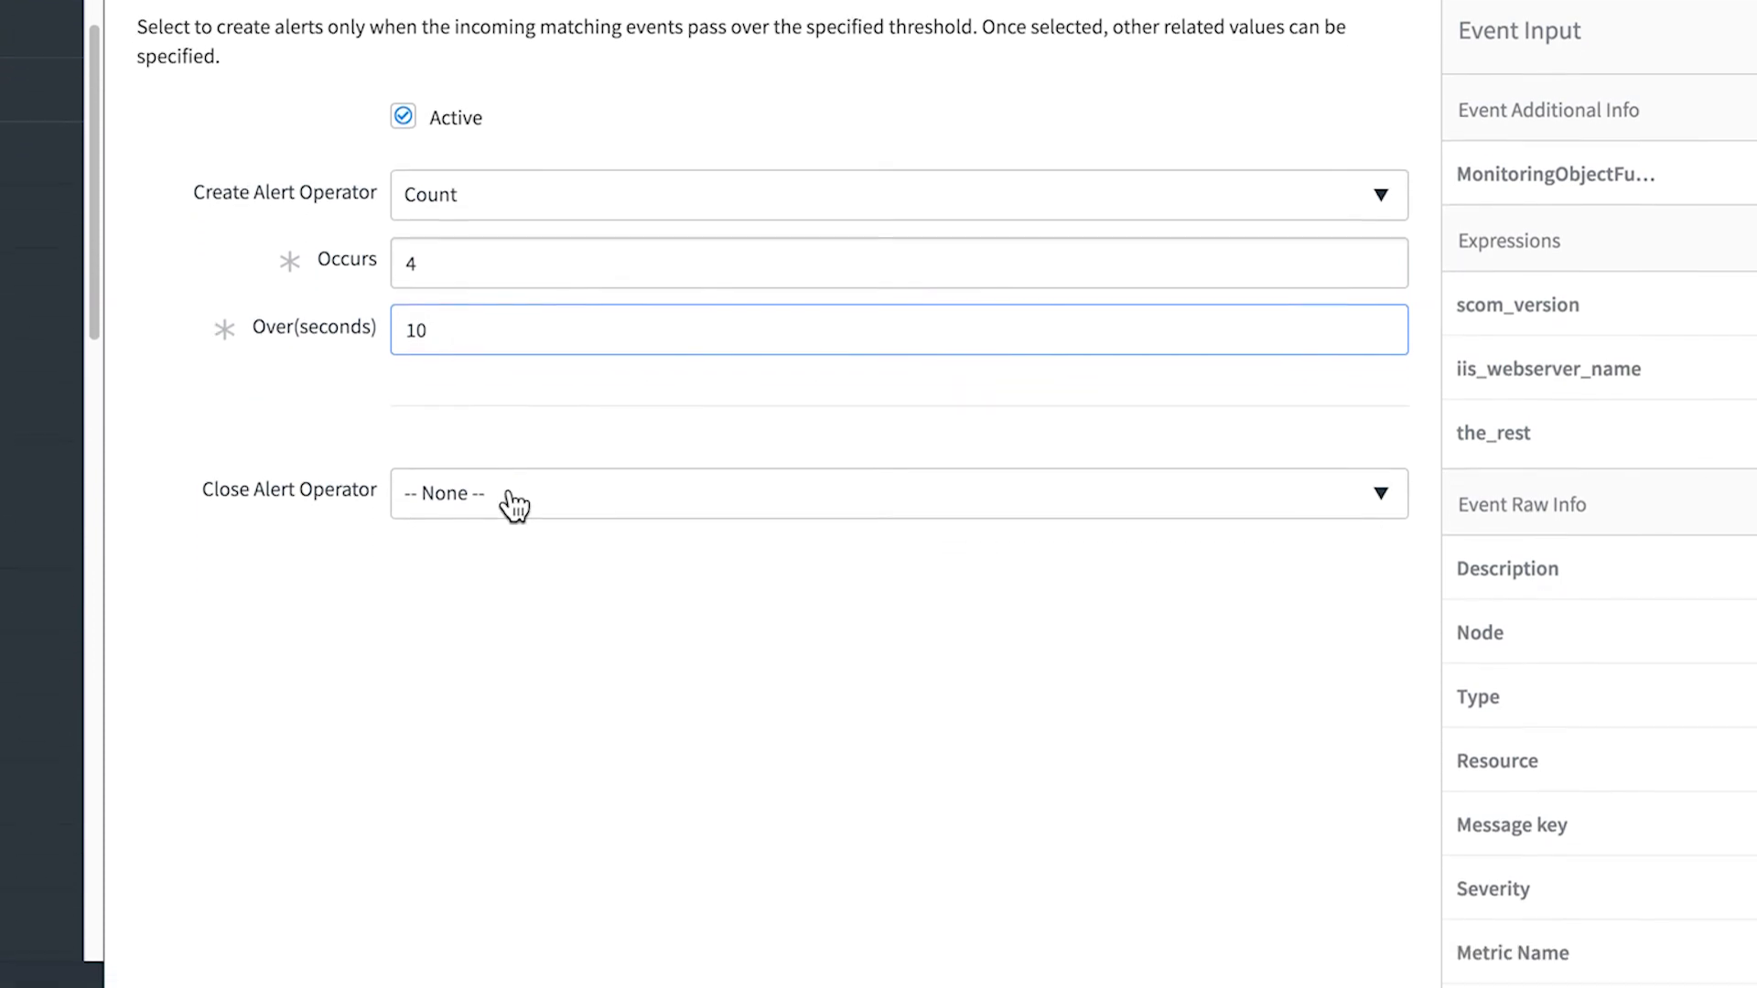
{"action": "left_click", "coordinate": [512, 507]}
{"action": "left_click", "coordinate": [510, 569]}
{"action": "left_click", "coordinate": [510, 558]}
{"action": "type", "text": "30"}
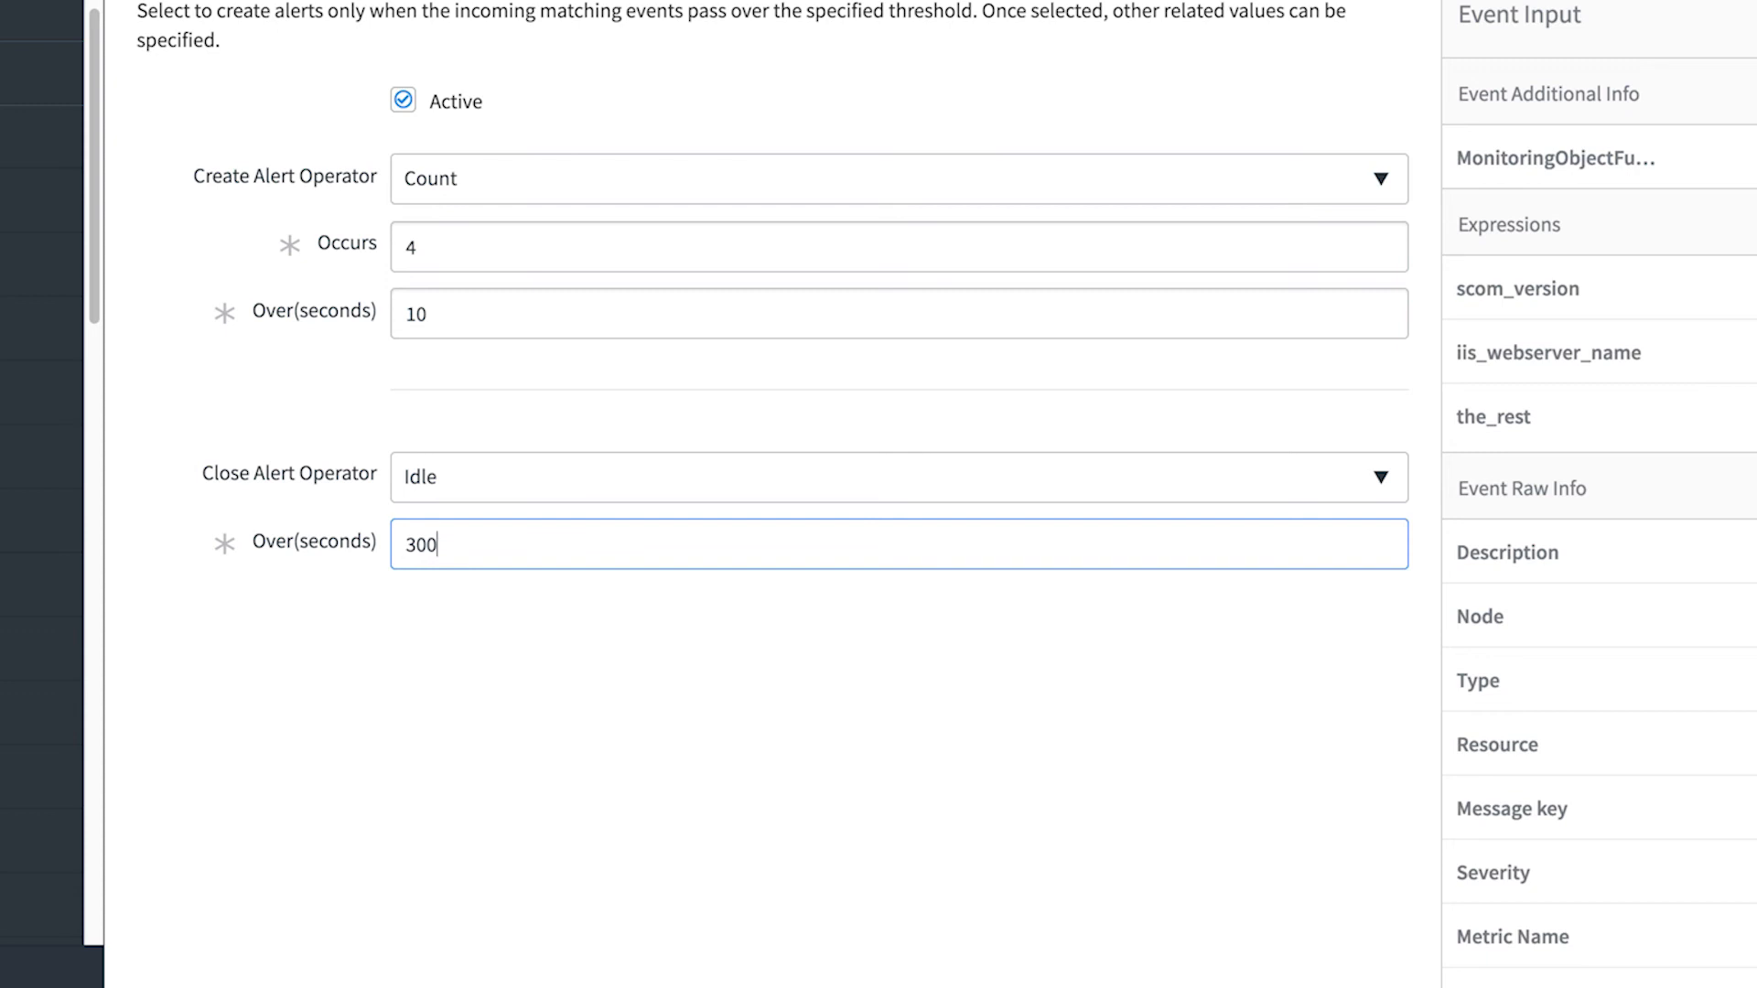
{"action": "type", "text": "0"}
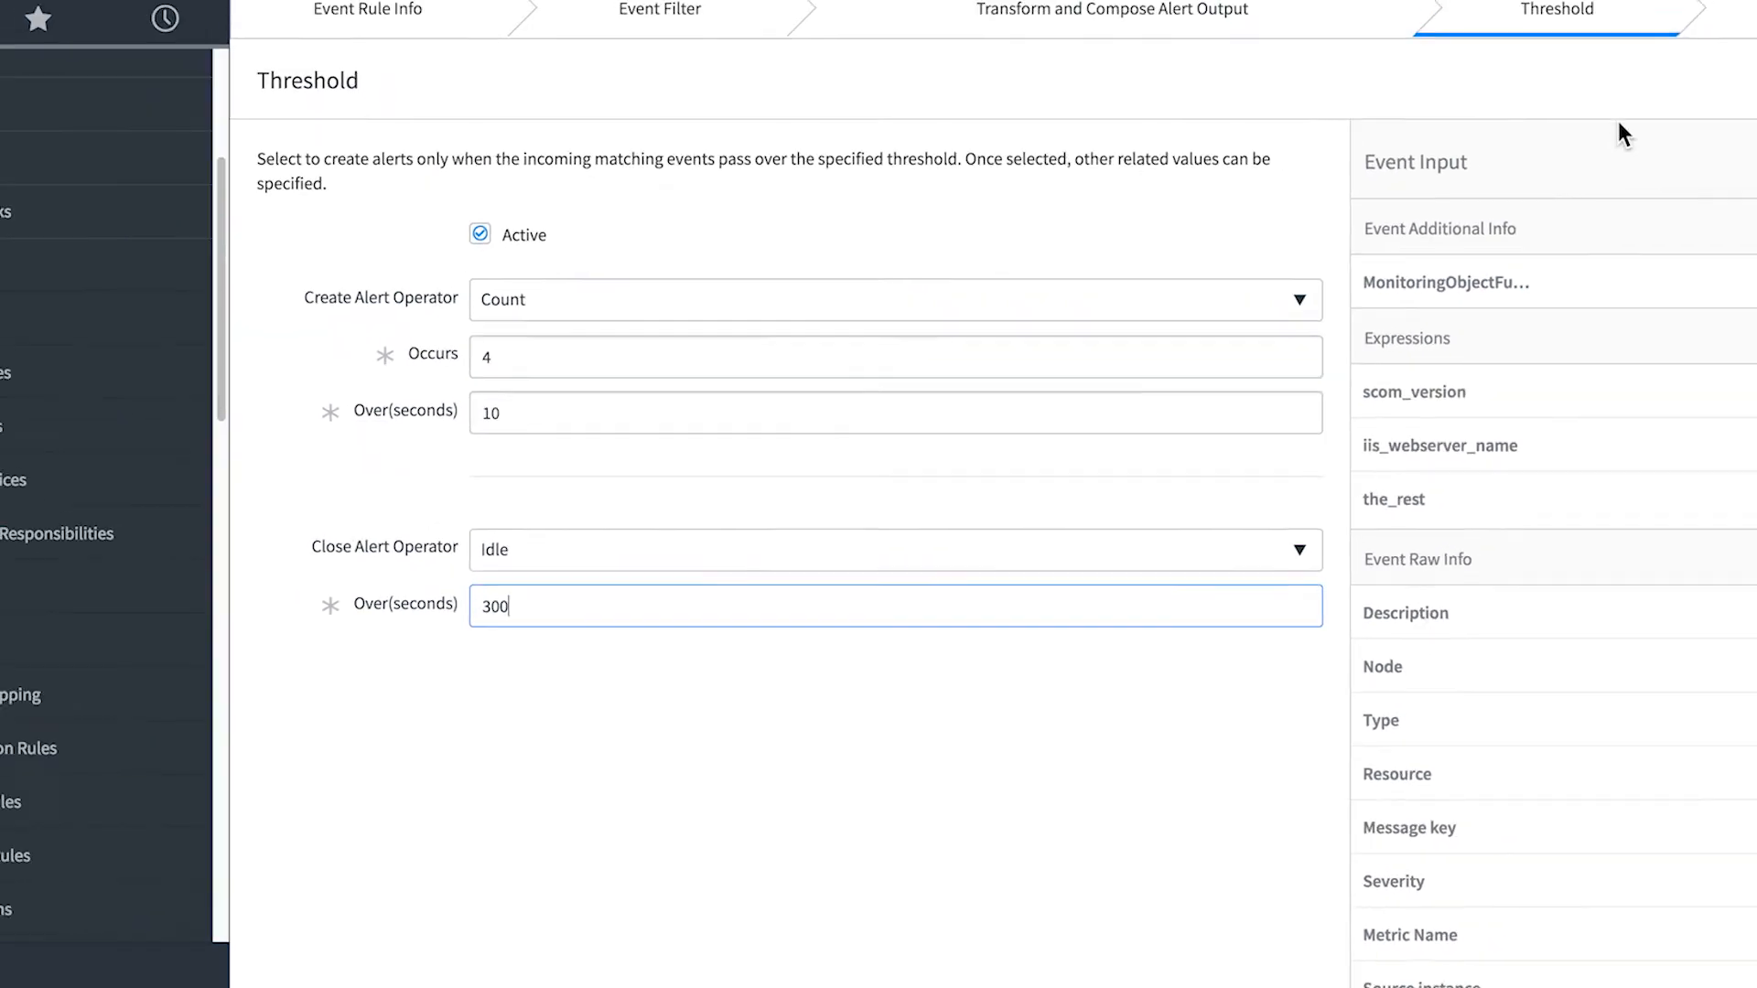
Open the rule's binding settings and switch the default binding override off and back on.
{"action": "left_click", "coordinate": [1647, 167]}
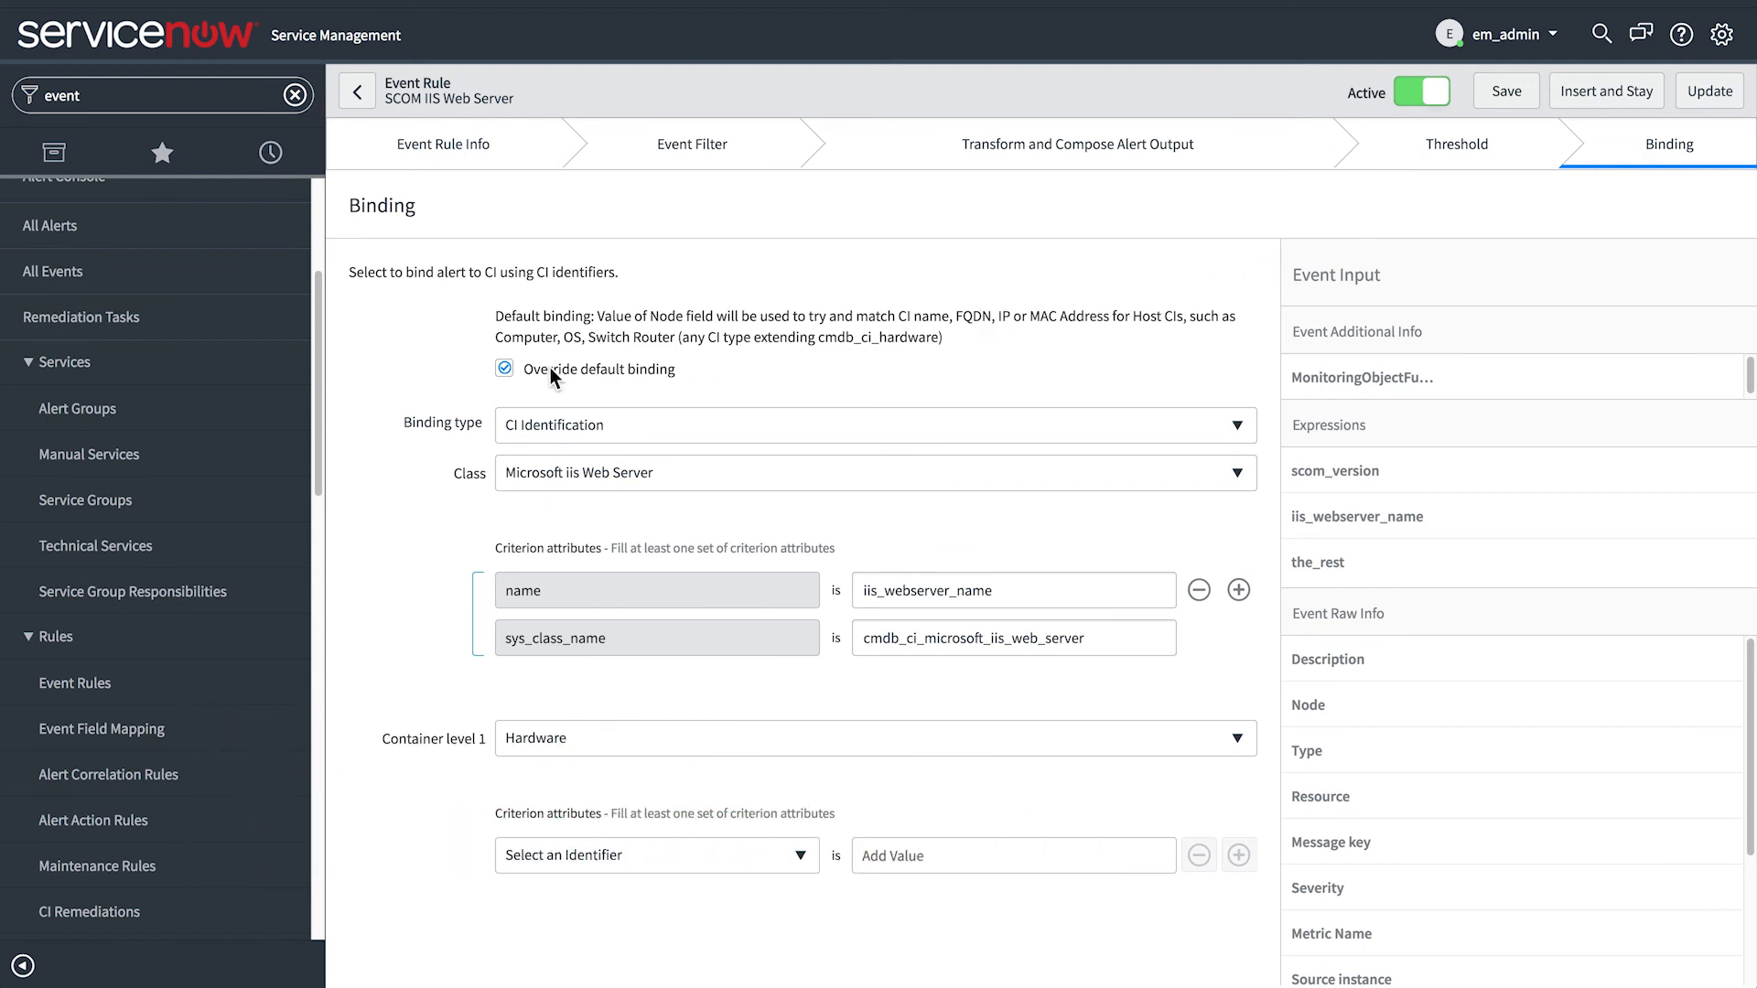
{"action": "left_click", "coordinate": [506, 368]}
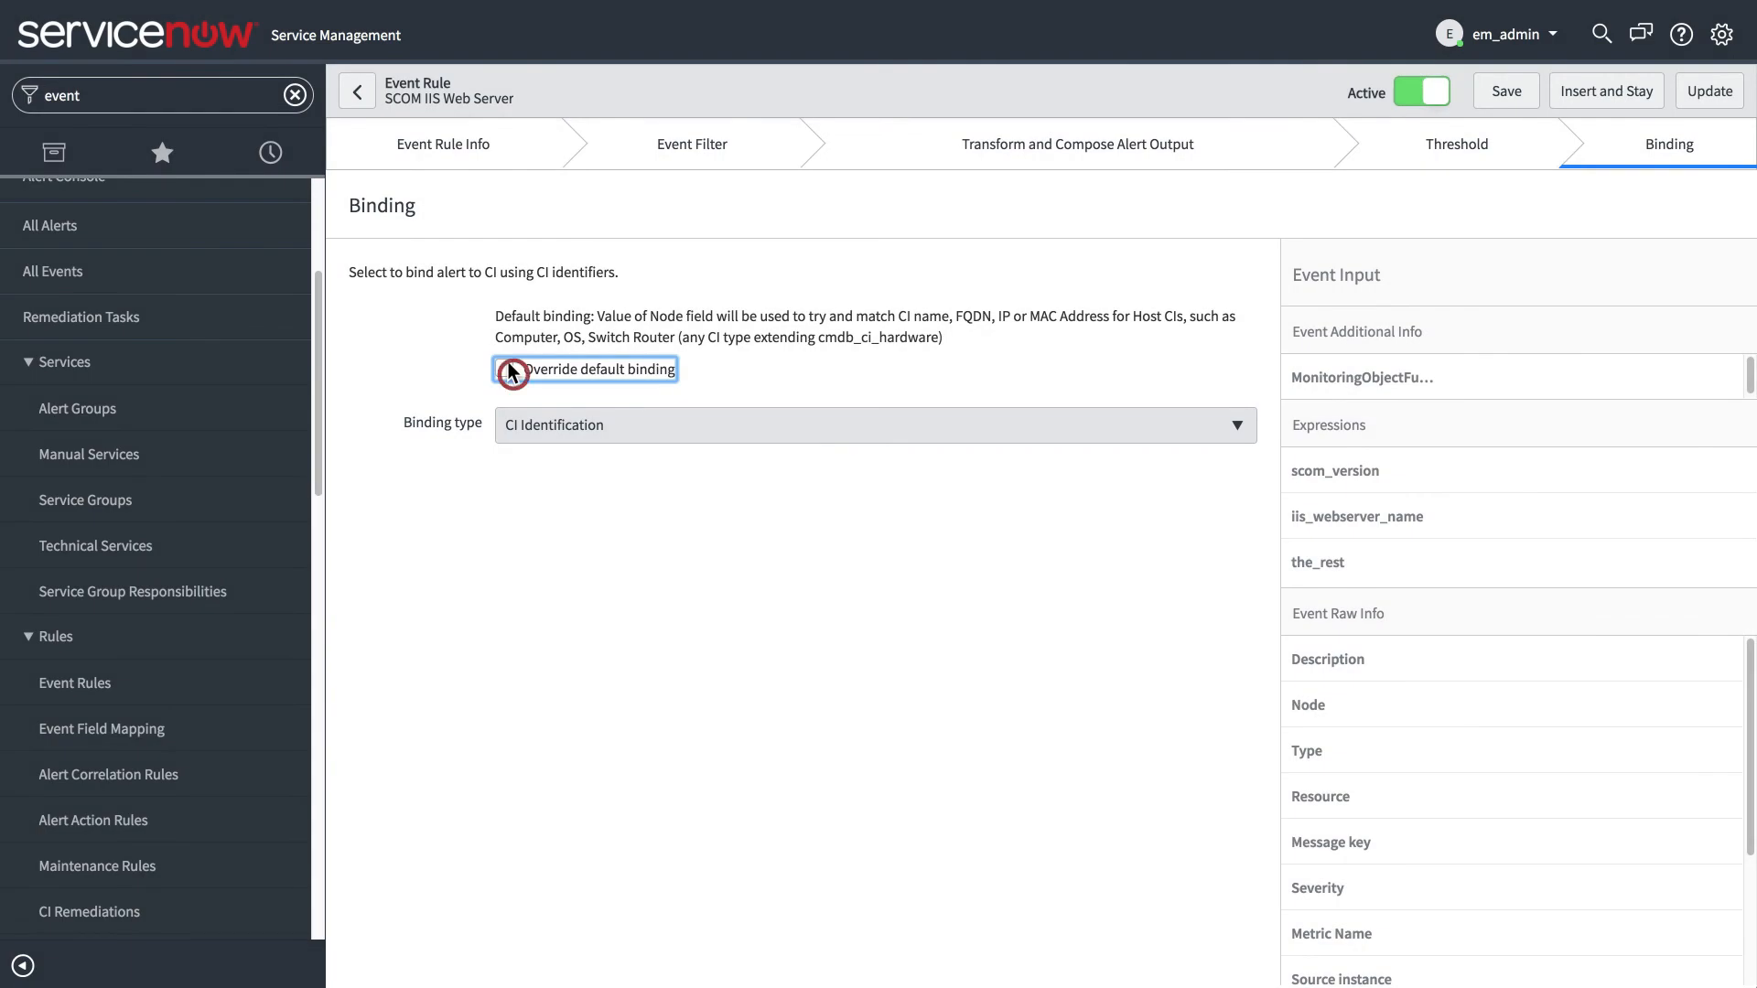
{"action": "left_click", "coordinate": [505, 368]}
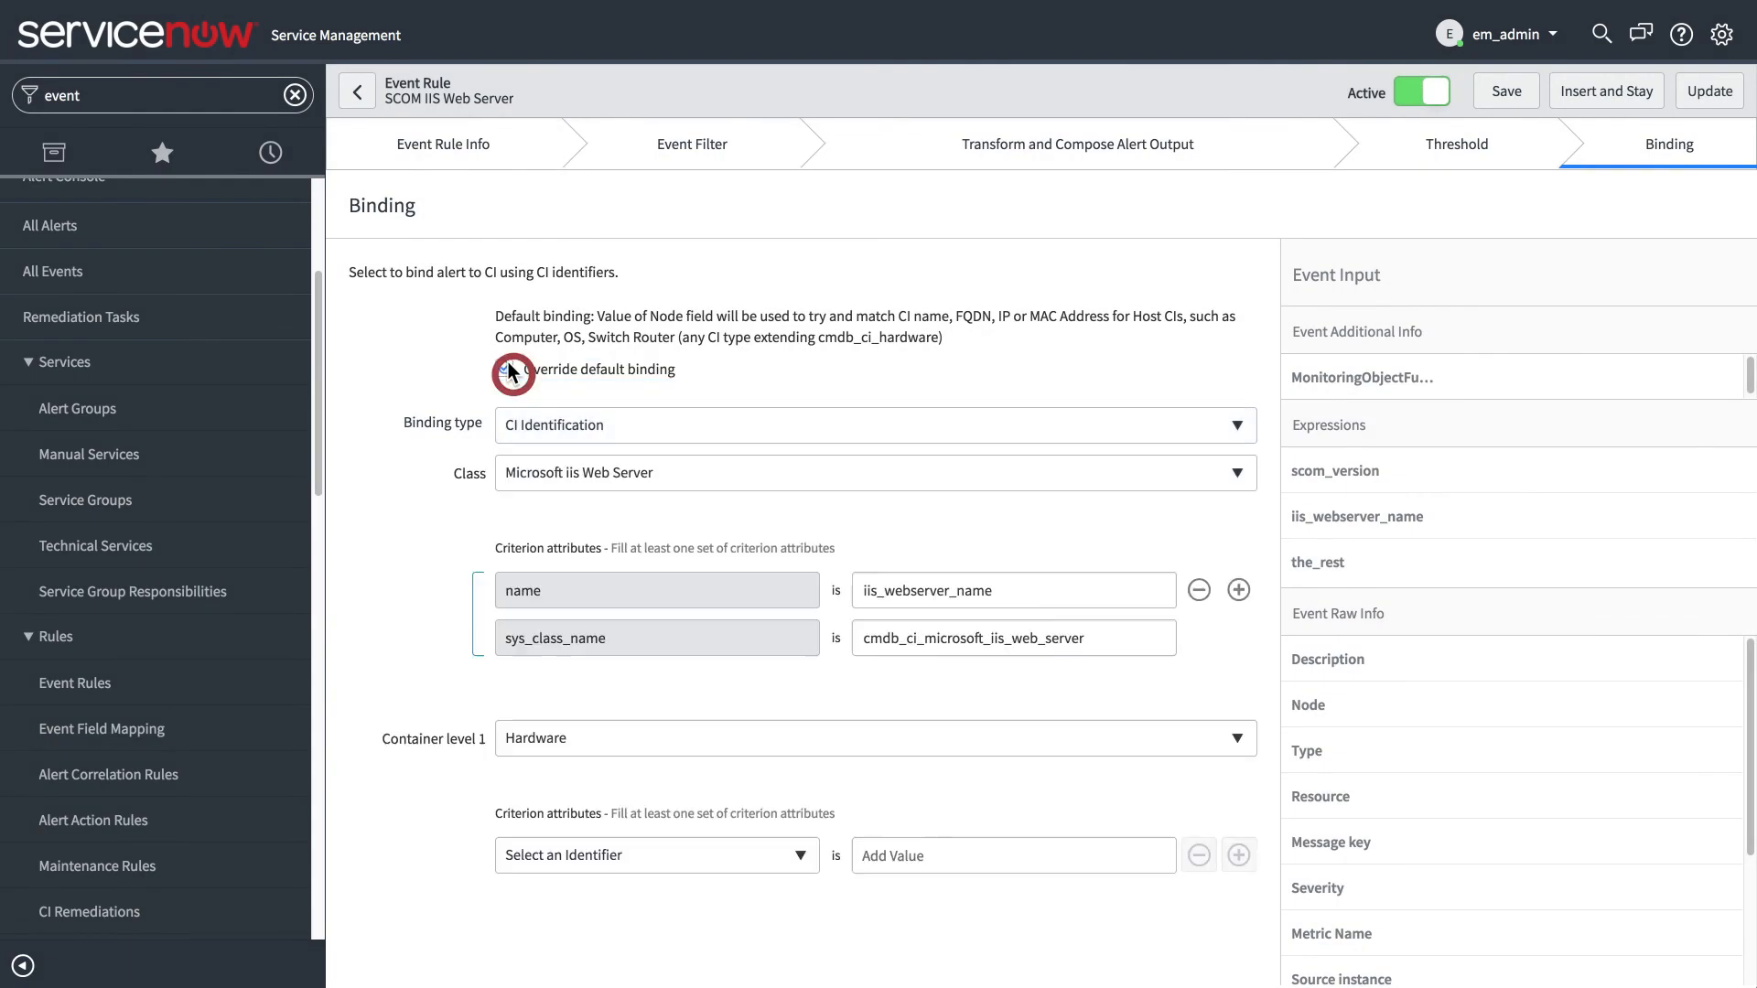